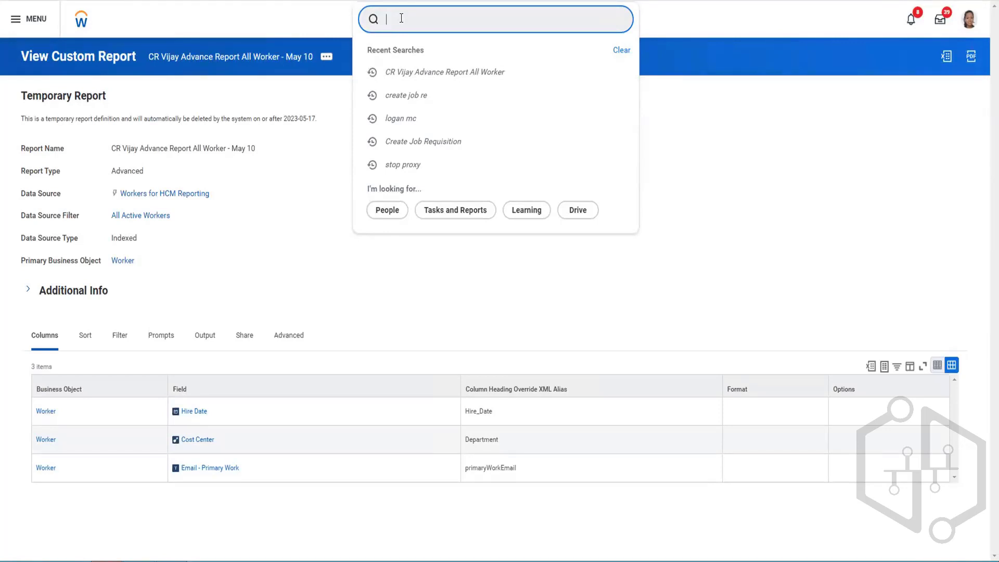
Step: Search for the worker's extract multi-instance calculated field for all children and open its Only Children condition
{"action": "type", "text": "cf: vijay emi"}
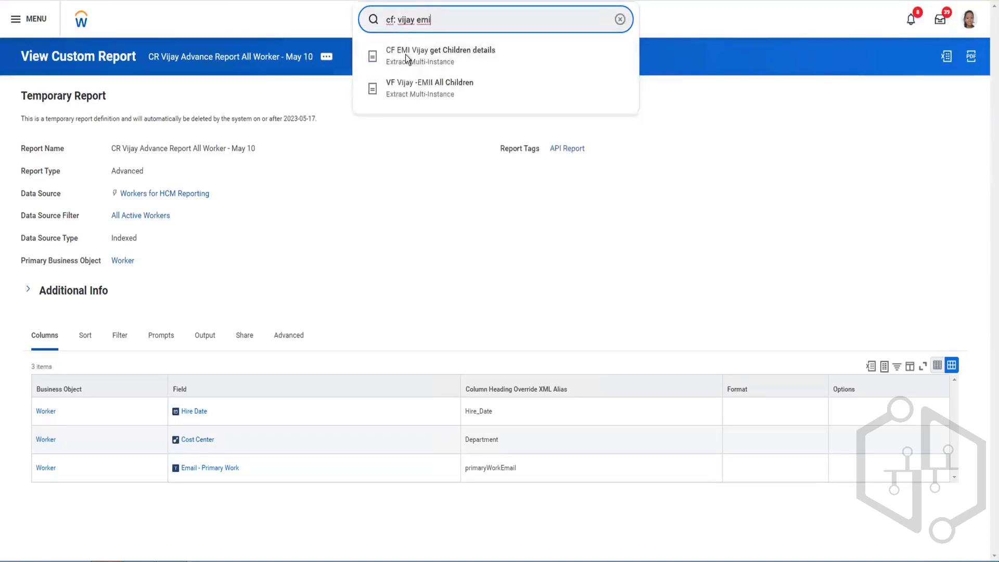
{"action": "left_click", "coordinate": [412, 87]}
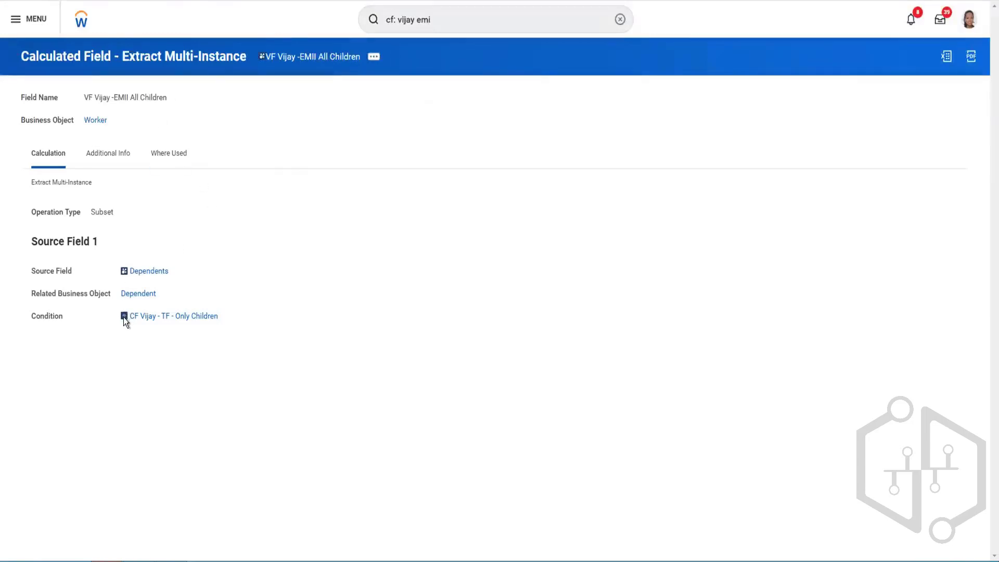
{"action": "left_click", "coordinate": [156, 316]}
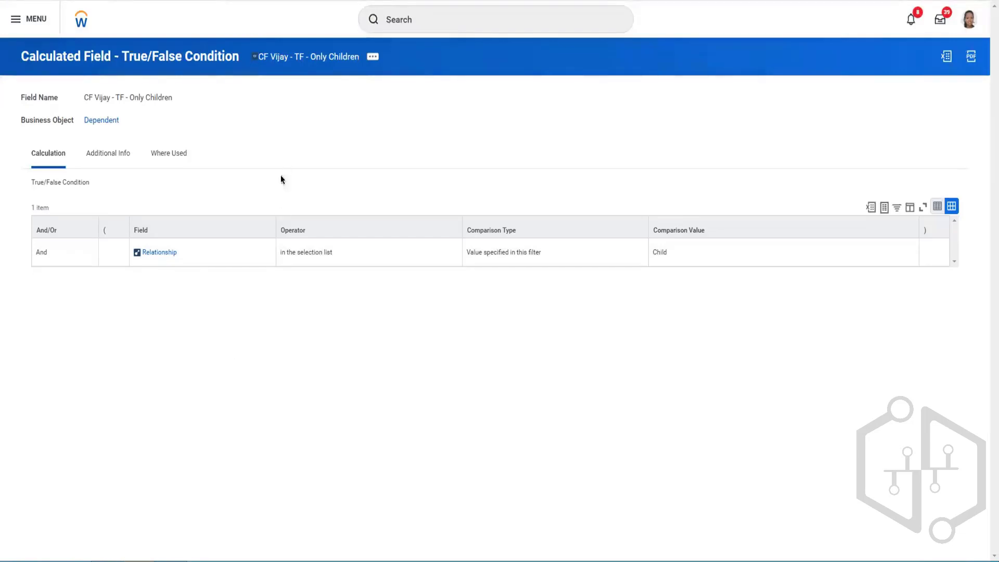
{"action": "key", "text": "ctrl+shift+Tab"}
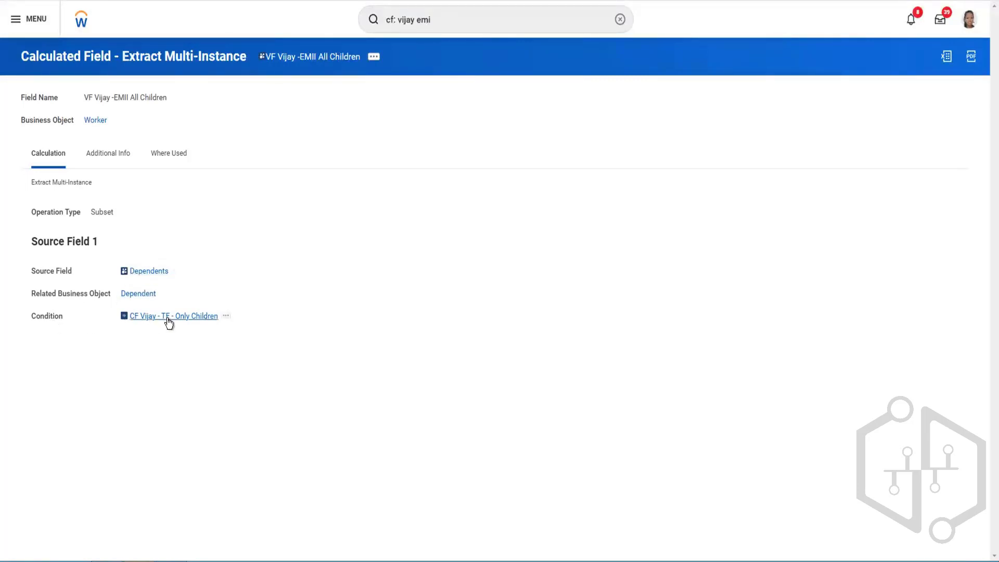
{"action": "left_click", "coordinate": [384, 1]}
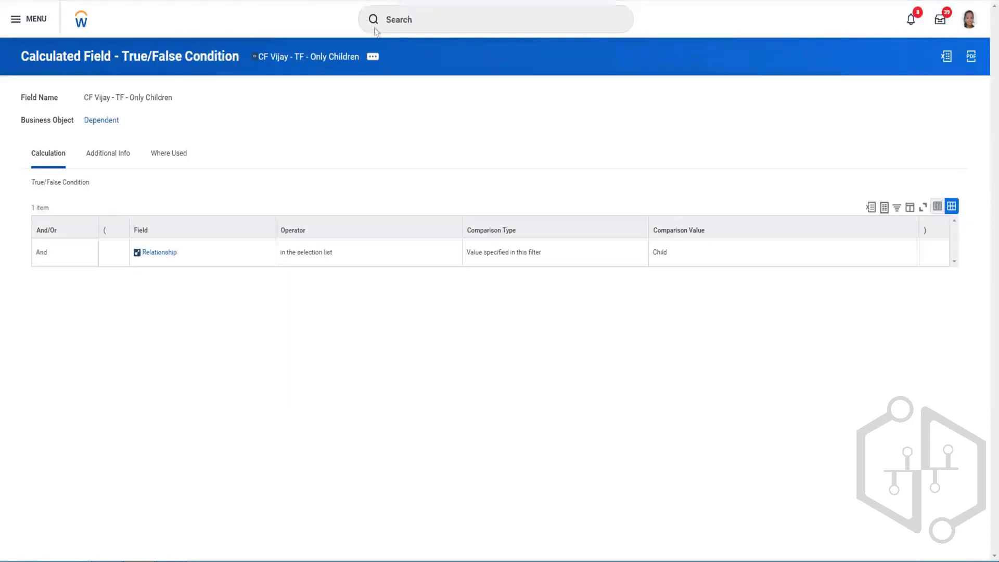
Step: Preview the related actions and details of the Only Children true/false condition, and review its Relationship filter row
{"action": "left_click", "coordinate": [372, 59]}
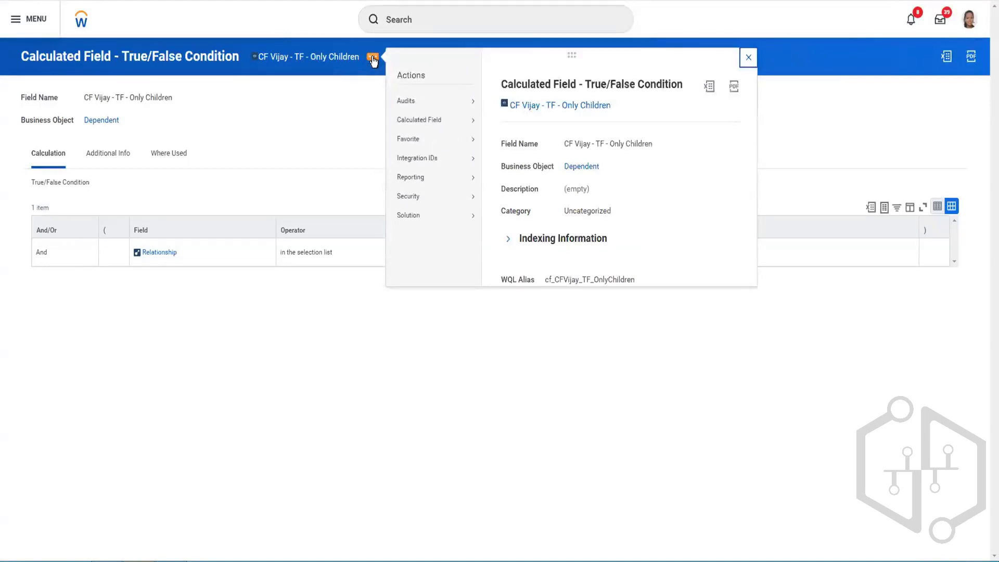
{"action": "left_click", "coordinate": [323, 115]}
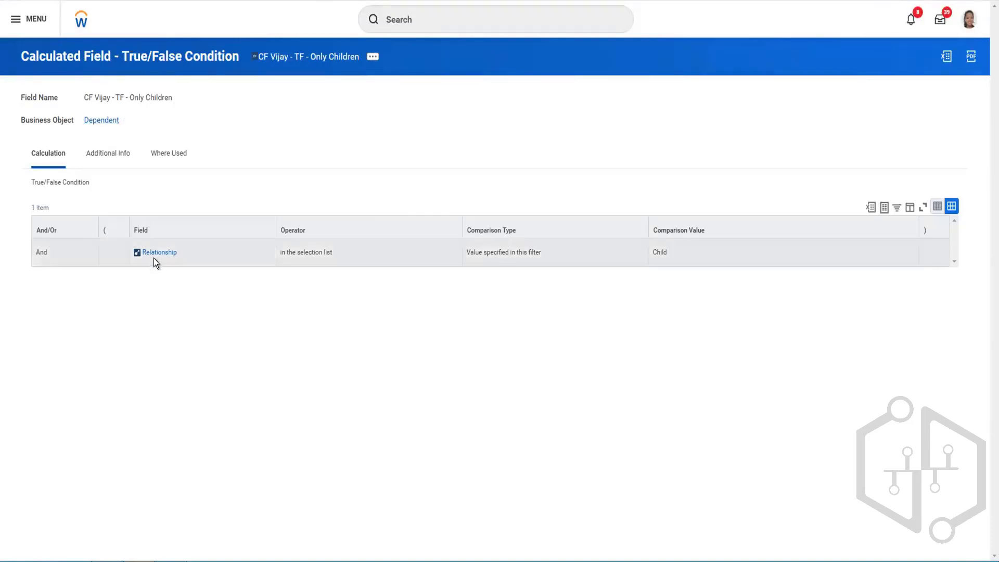
{"action": "mouse_move", "coordinate": [151, 252]}
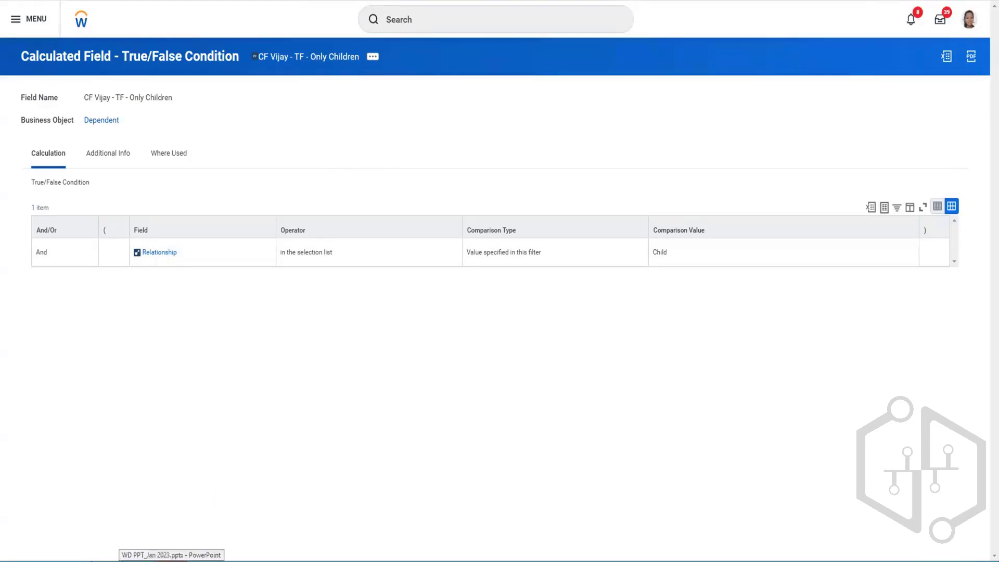
{"action": "left_click", "coordinate": [174, 561]}
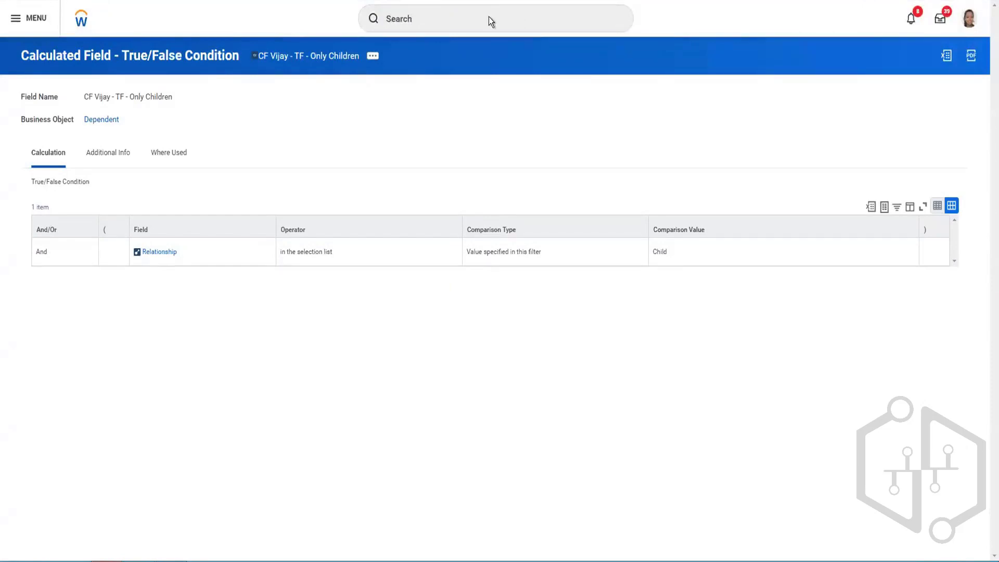
Step: Search the calculated fields with the cf: prefix and open the send Email evaluate expression field
{"action": "left_click", "coordinate": [447, 12]}
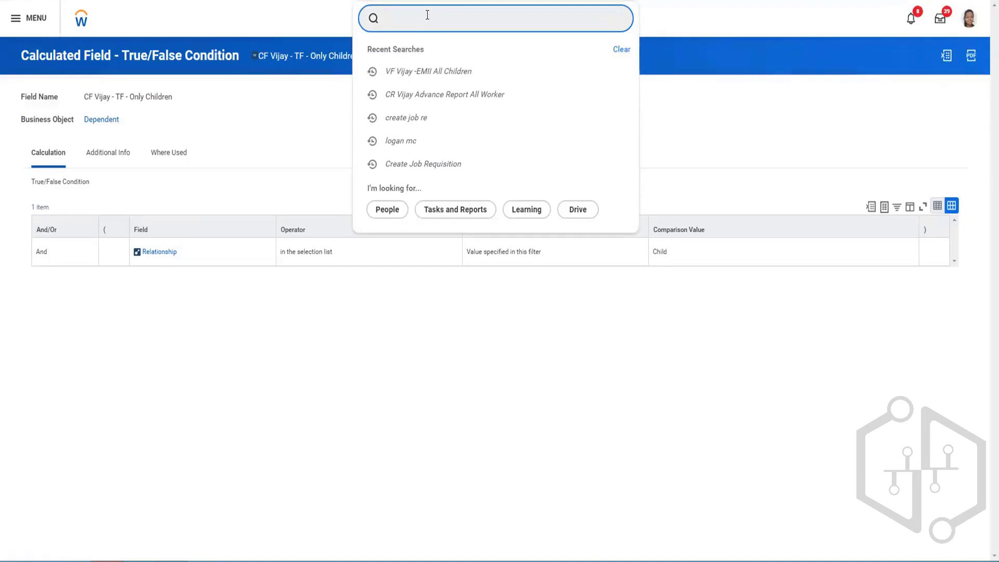
{"action": "type", "text": "cf:"}
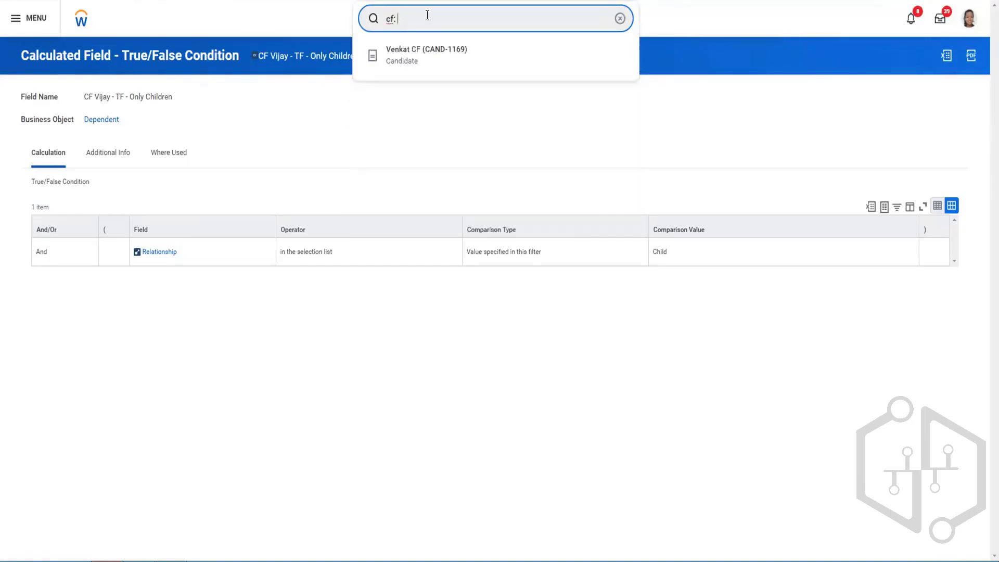
{"action": "type", "text": " vijay"}
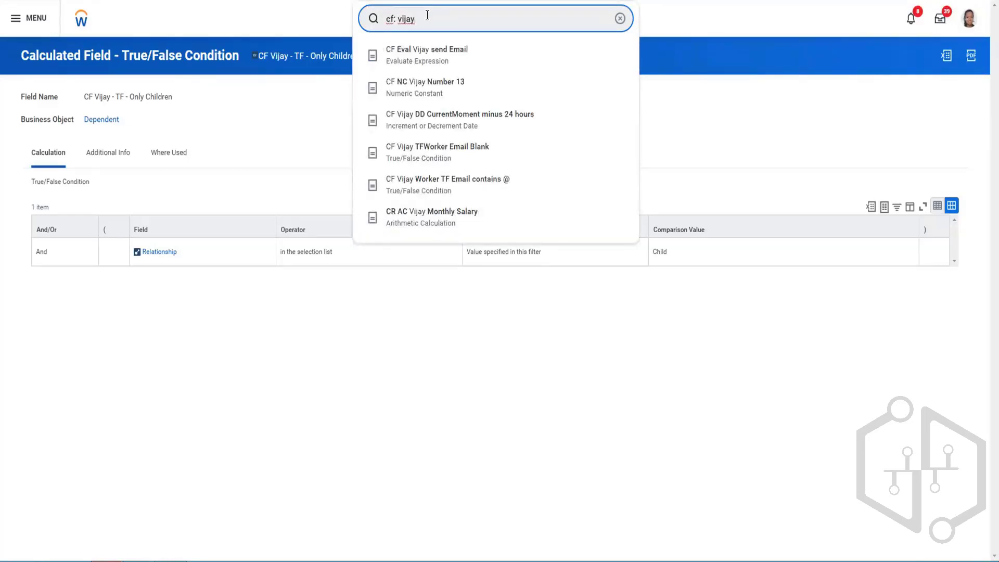
{"action": "left_click", "coordinate": [418, 61]}
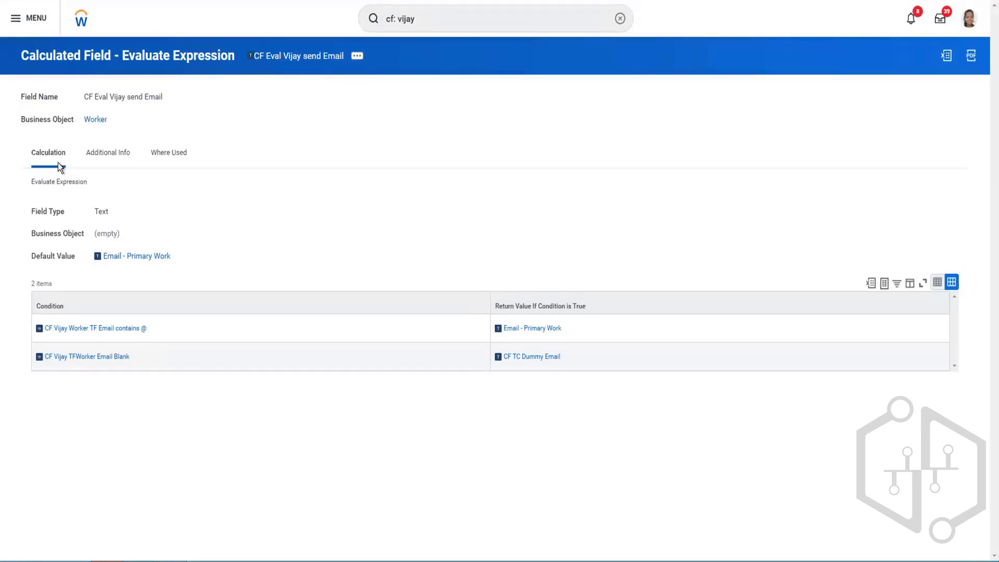
Step: Open the send Email evaluate expression calculated field for editing
{"action": "left_click", "coordinate": [357, 56]}
{"action": "mouse_move", "coordinate": [403, 120]}
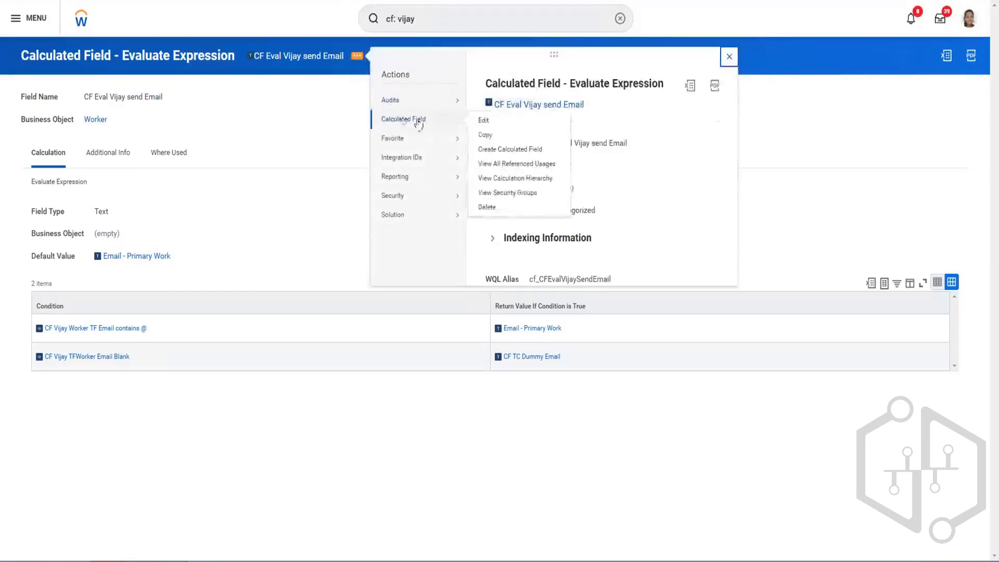
{"action": "left_click", "coordinate": [488, 123]}
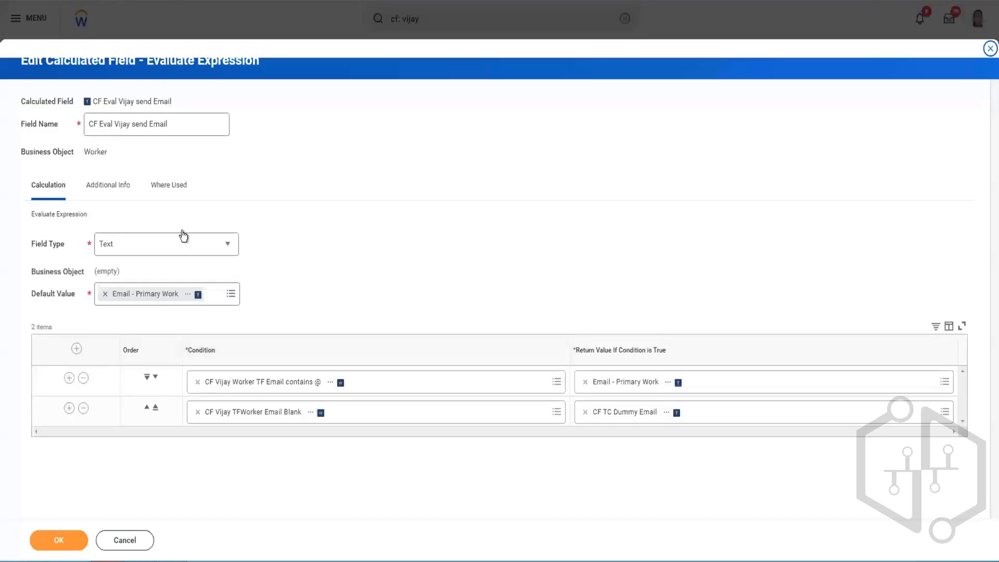
Step: Review the Field Type options offered for the evaluate expression field
{"action": "left_click", "coordinate": [212, 250]}
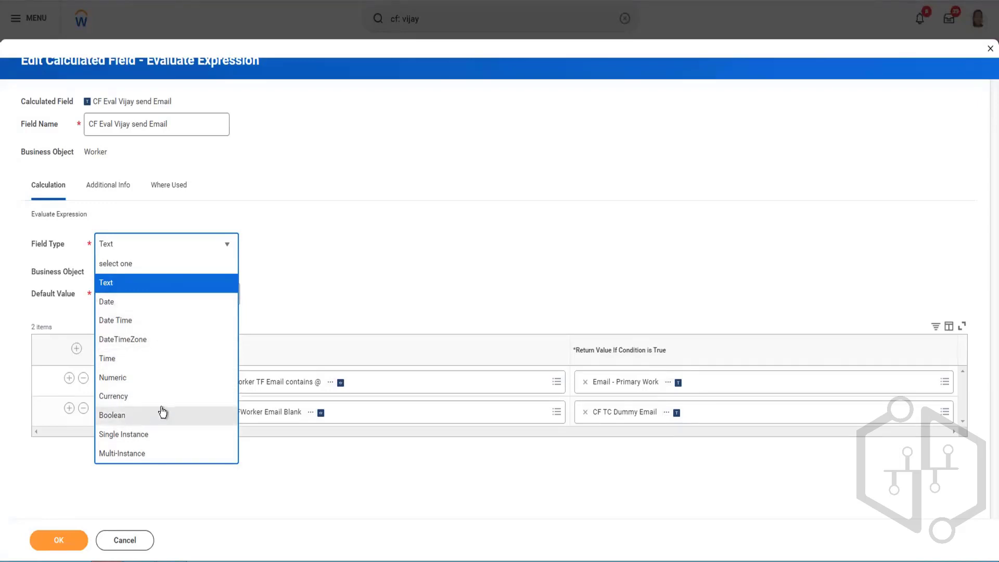
{"action": "left_click", "coordinate": [282, 263]}
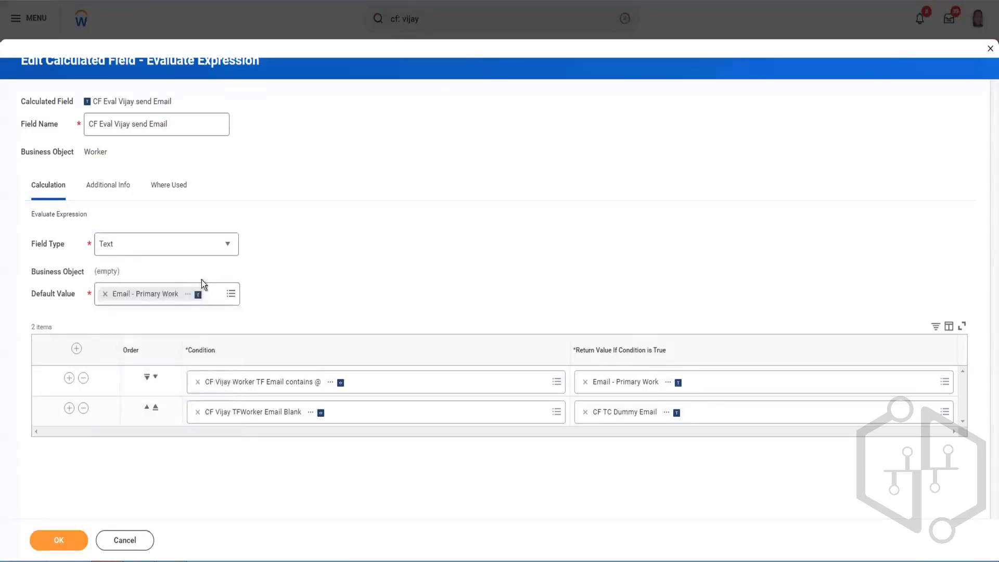
{"action": "left_click", "coordinate": [165, 246]}
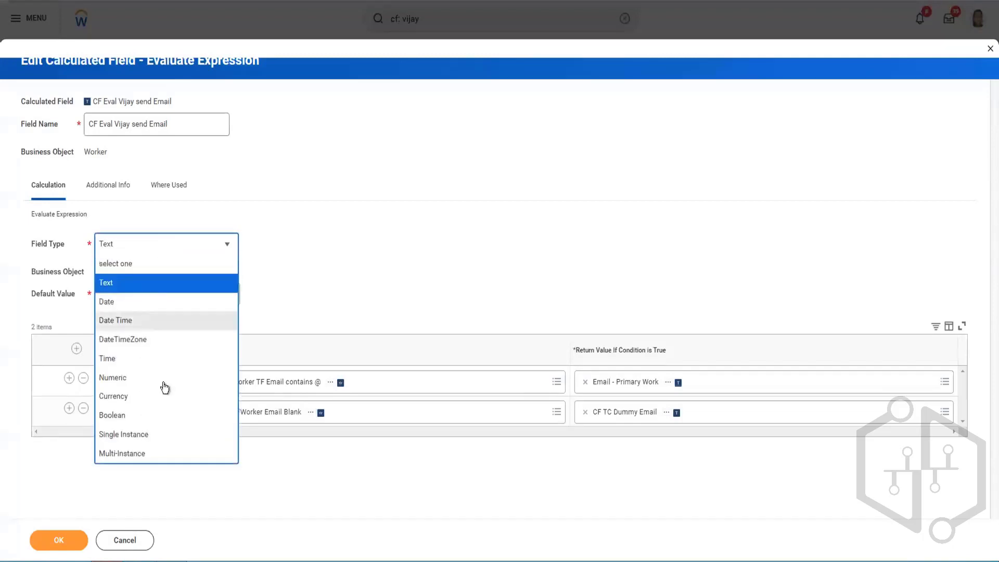
{"action": "left_click", "coordinate": [287, 272]}
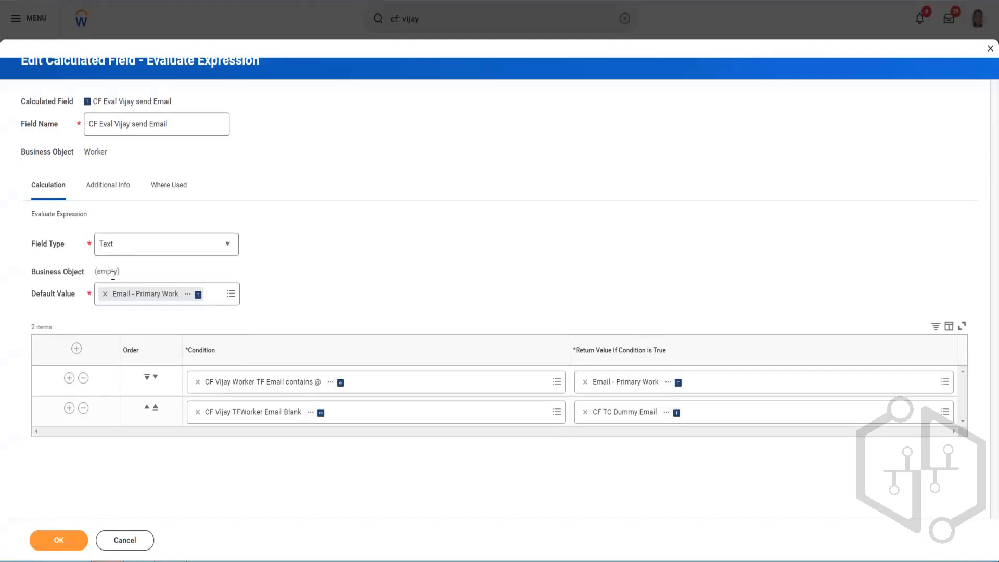
Step: Set the Field Type to Single Instance and look through the Business Object choices
{"action": "left_click", "coordinate": [159, 246]}
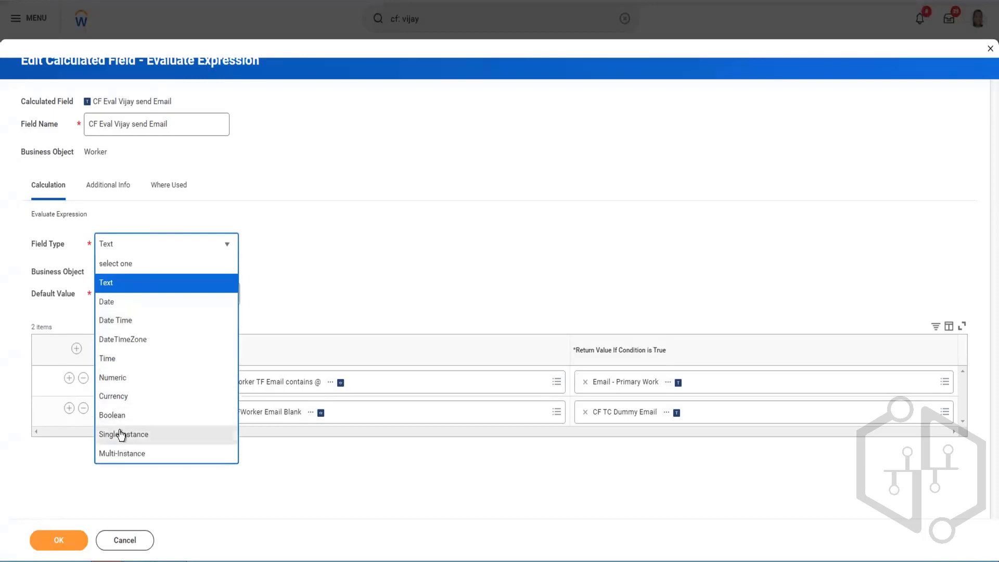
{"action": "left_click", "coordinate": [121, 434]}
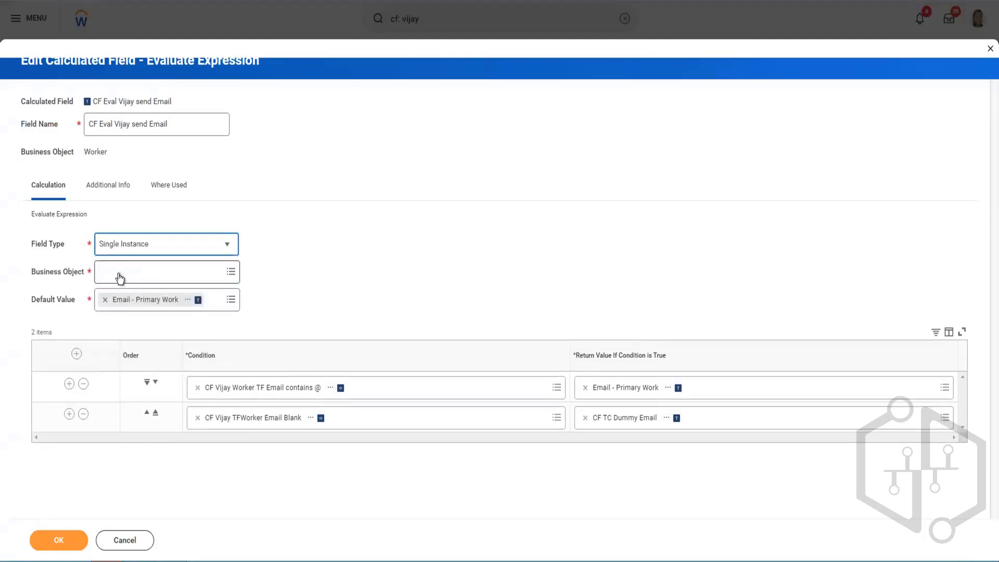
{"action": "left_click", "coordinate": [112, 272]}
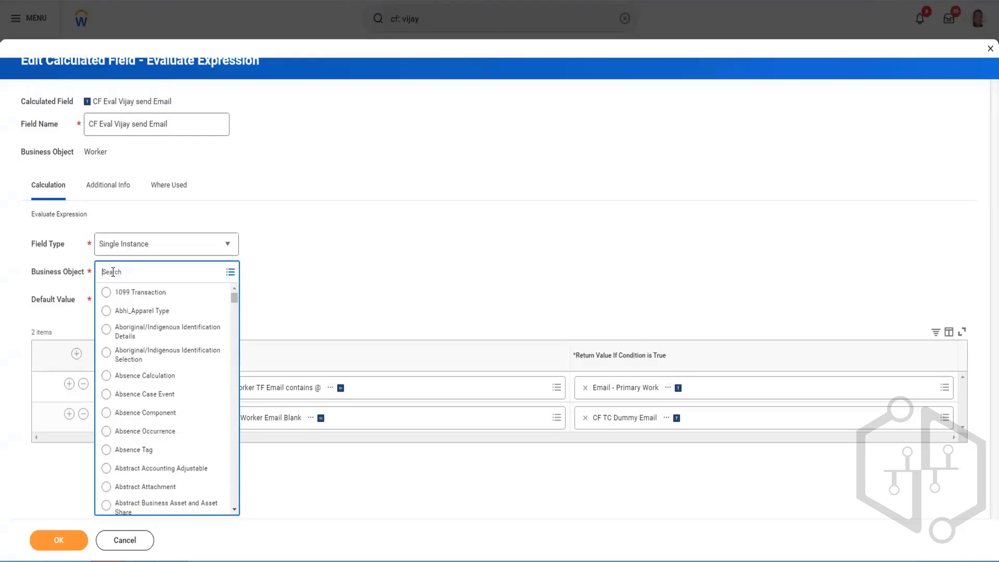
{"action": "left_click", "coordinate": [329, 268]}
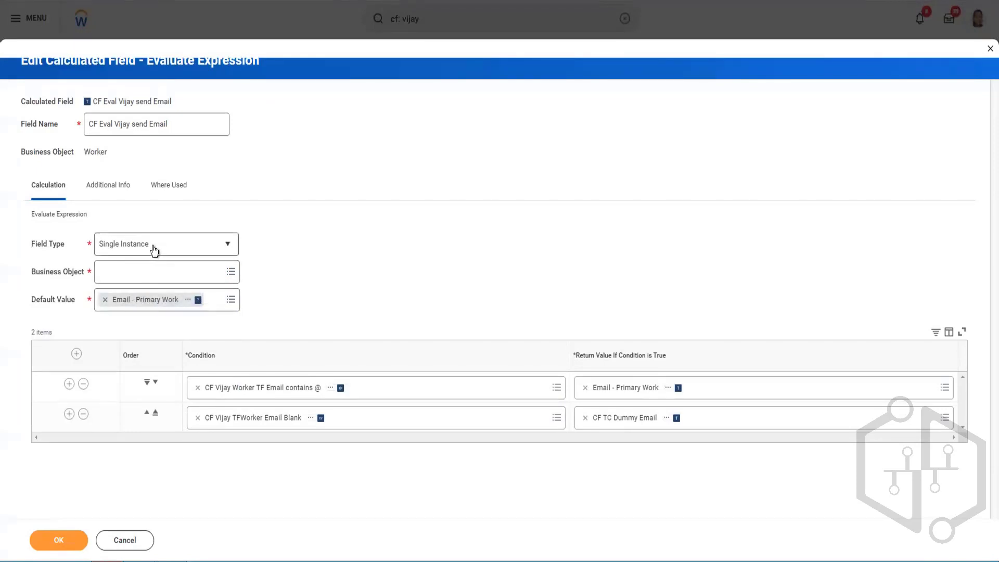
{"action": "left_click", "coordinate": [159, 273]}
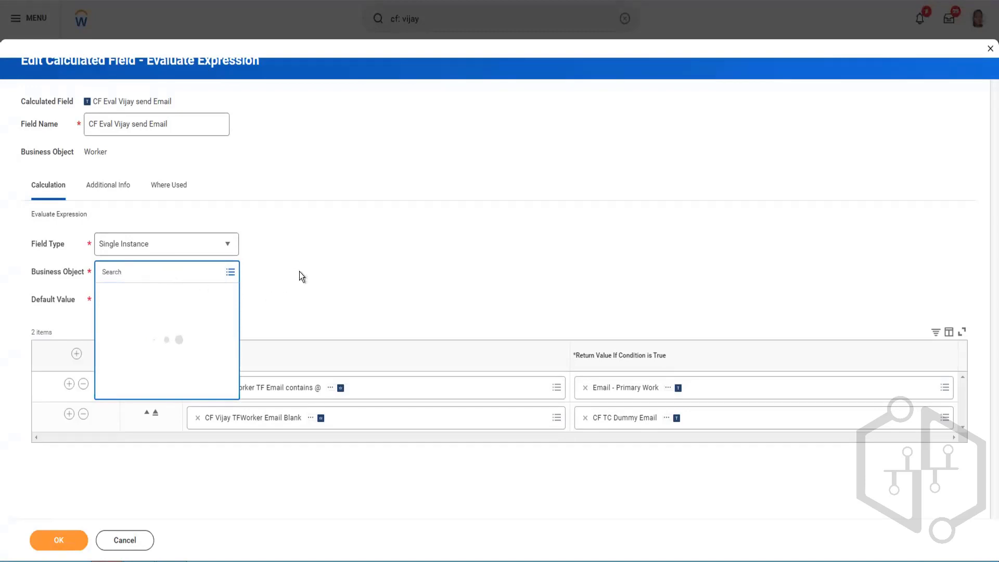
{"action": "left_click", "coordinate": [279, 267]}
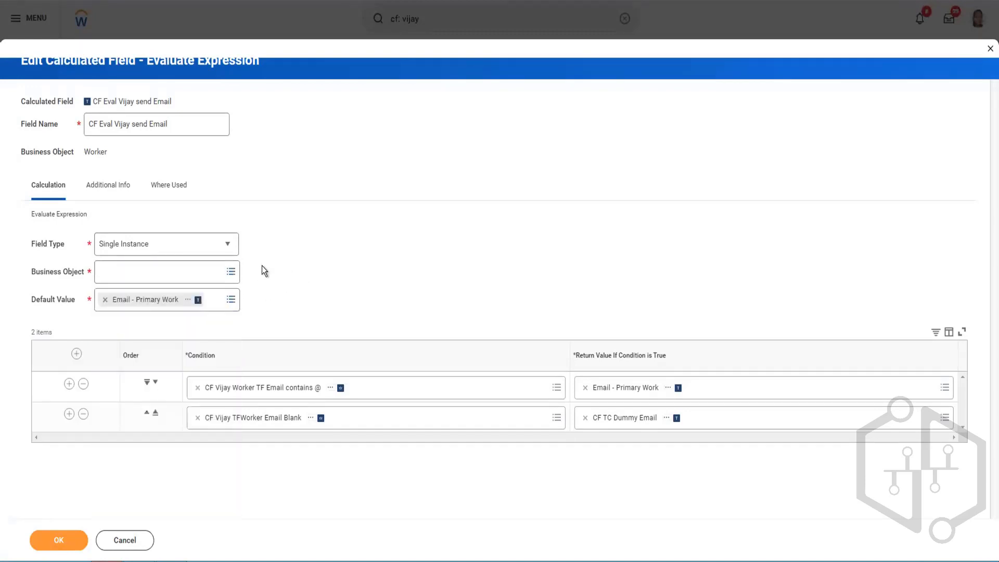
Step: Examine the Field Type setting and the selectable business objects for a Single Instance expression
{"action": "left_click", "coordinate": [216, 251]}
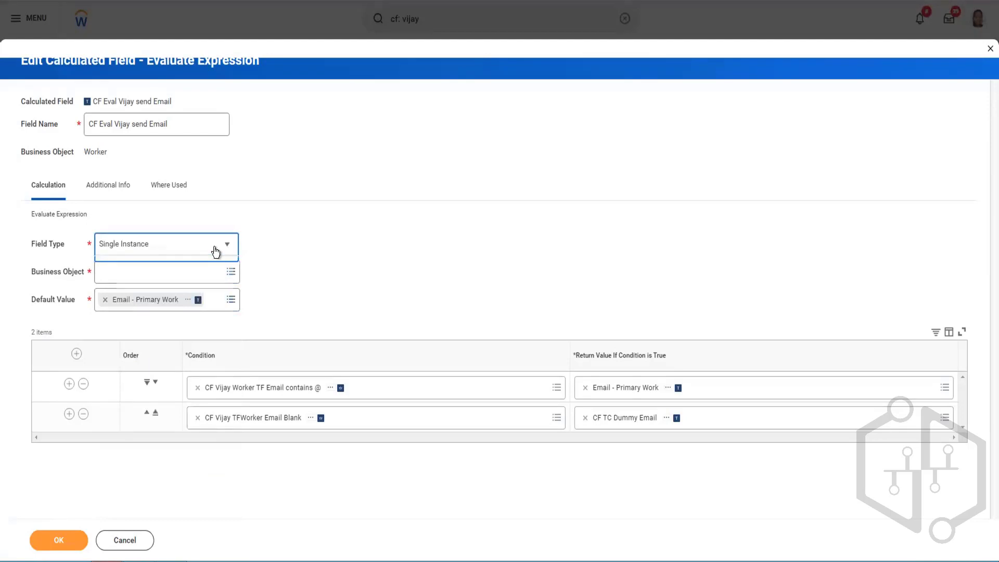
{"action": "left_click", "coordinate": [345, 270]}
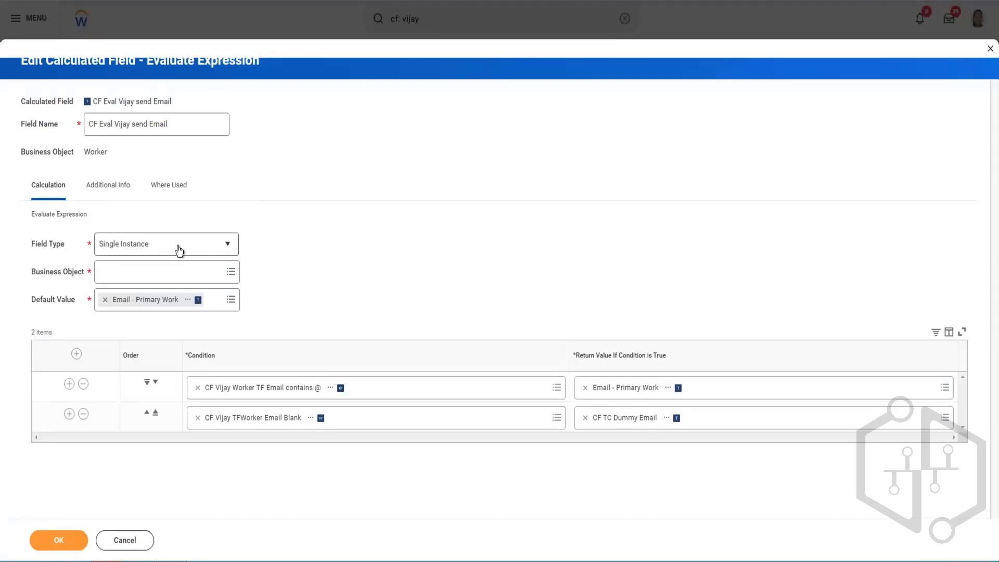
{"action": "left_click", "coordinate": [153, 275]}
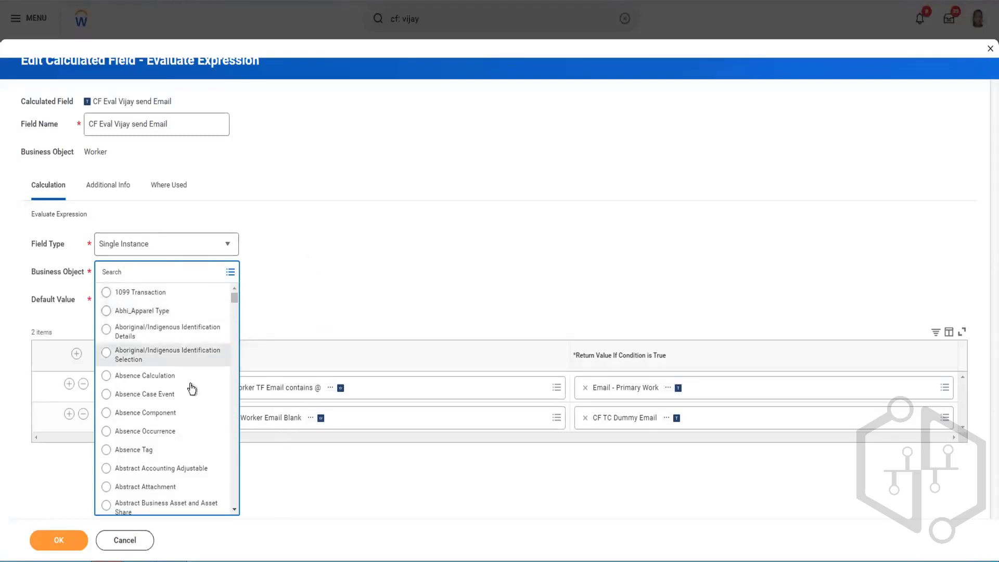
{"action": "left_click", "coordinate": [311, 276]}
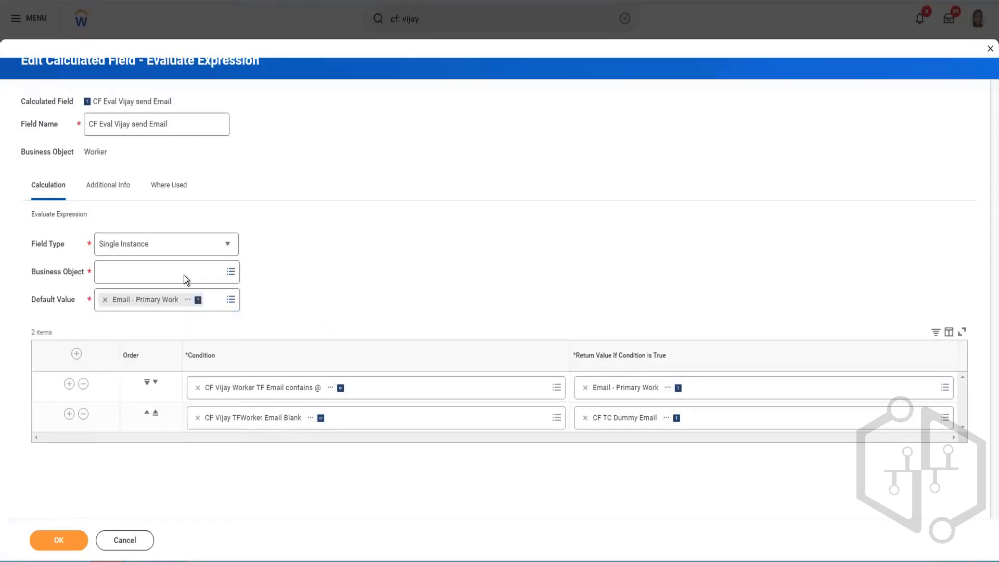
{"action": "left_click", "coordinate": [163, 270]}
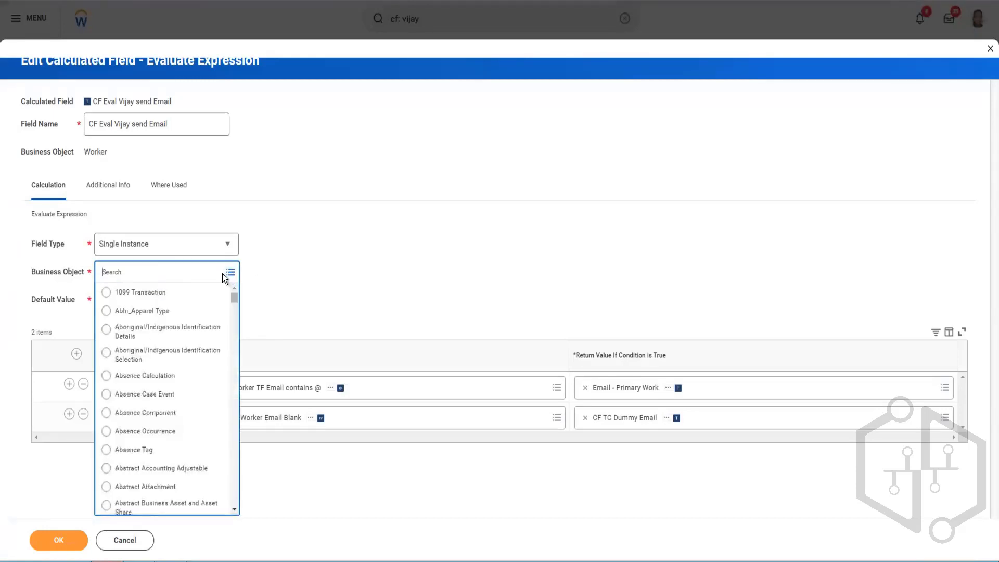
Step: Try Multi-Instance as the Field Type, and return it to Single Instance
{"action": "left_click", "coordinate": [206, 249]}
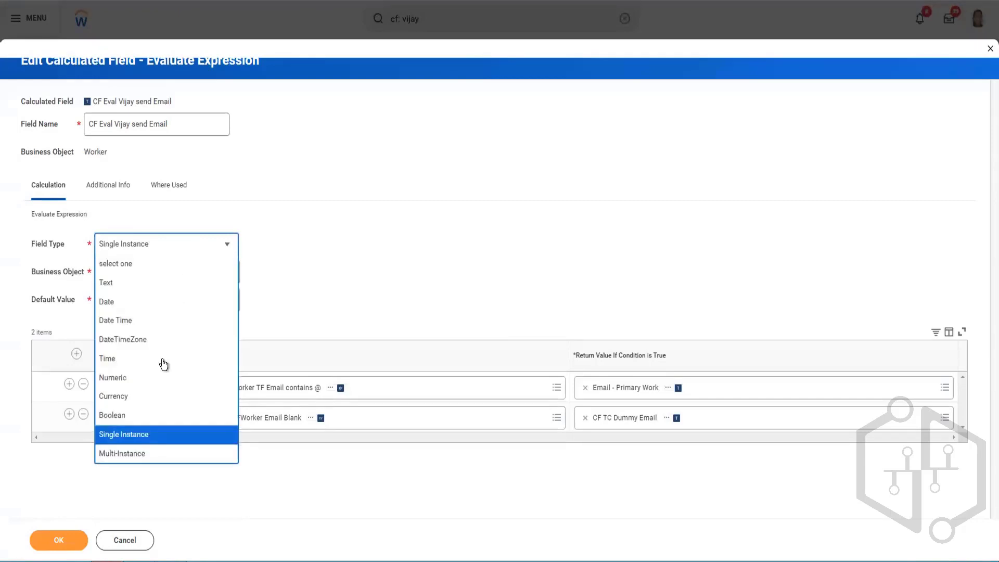
{"action": "left_click", "coordinate": [172, 453]}
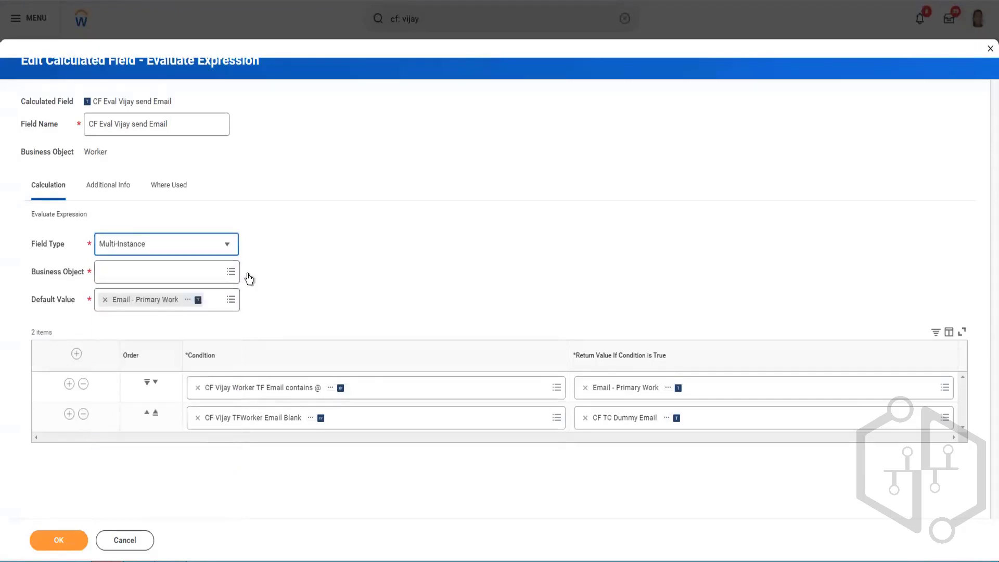
{"action": "left_click", "coordinate": [189, 250]}
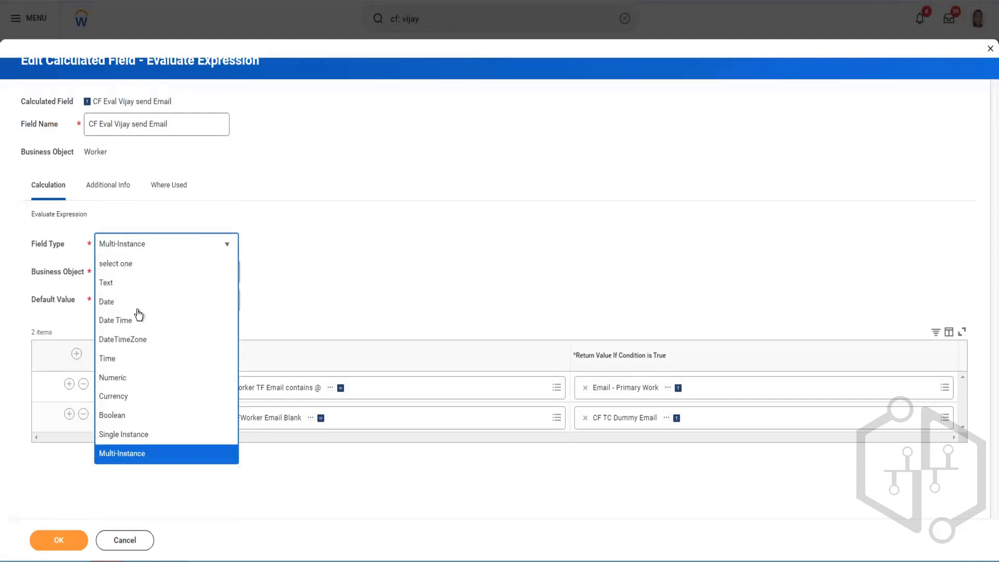
{"action": "left_click", "coordinate": [130, 435]}
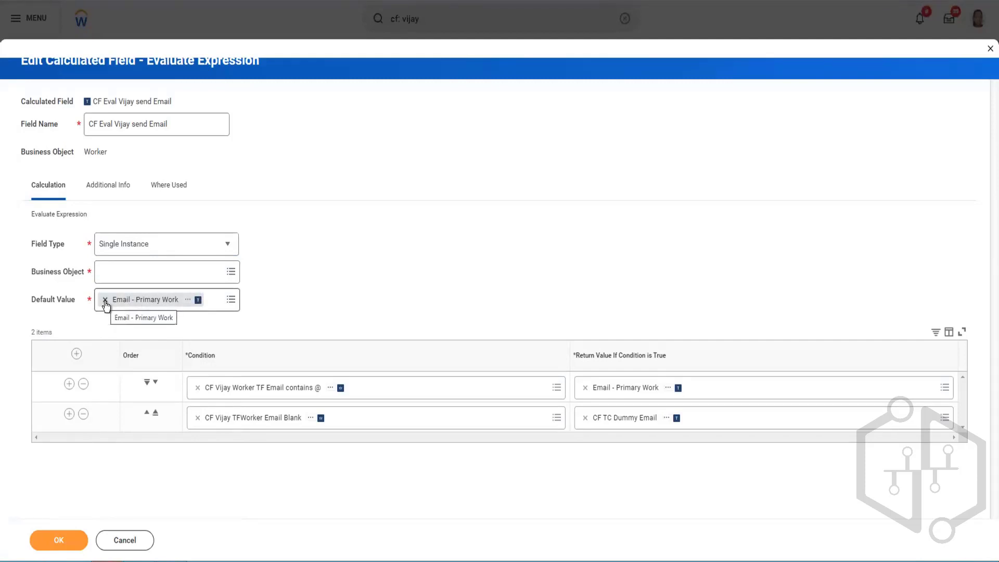
Step: Remove Email - Primary Work from the Default Value and check the Business Object choices
{"action": "left_click", "coordinate": [155, 269]}
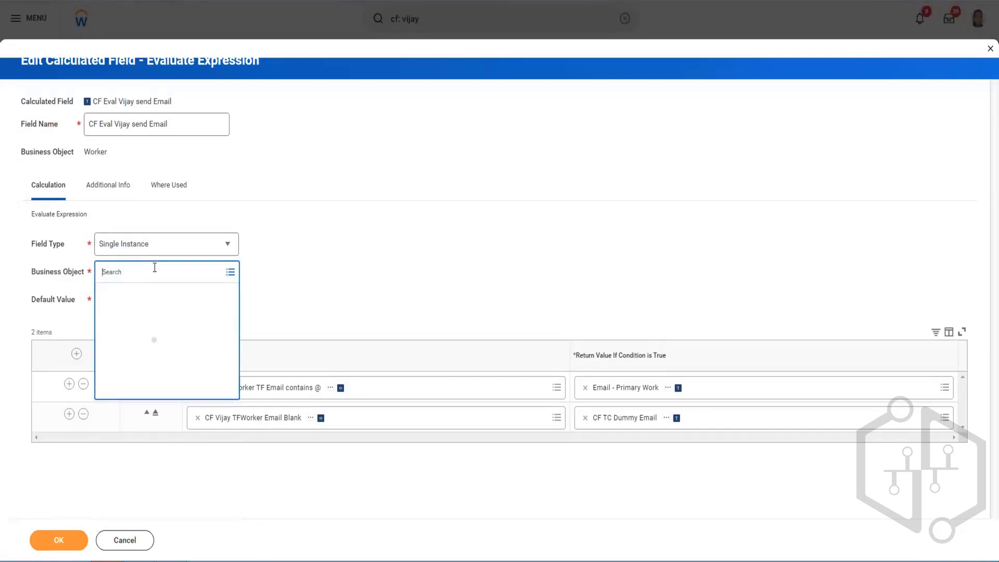
{"action": "left_click", "coordinate": [295, 251]}
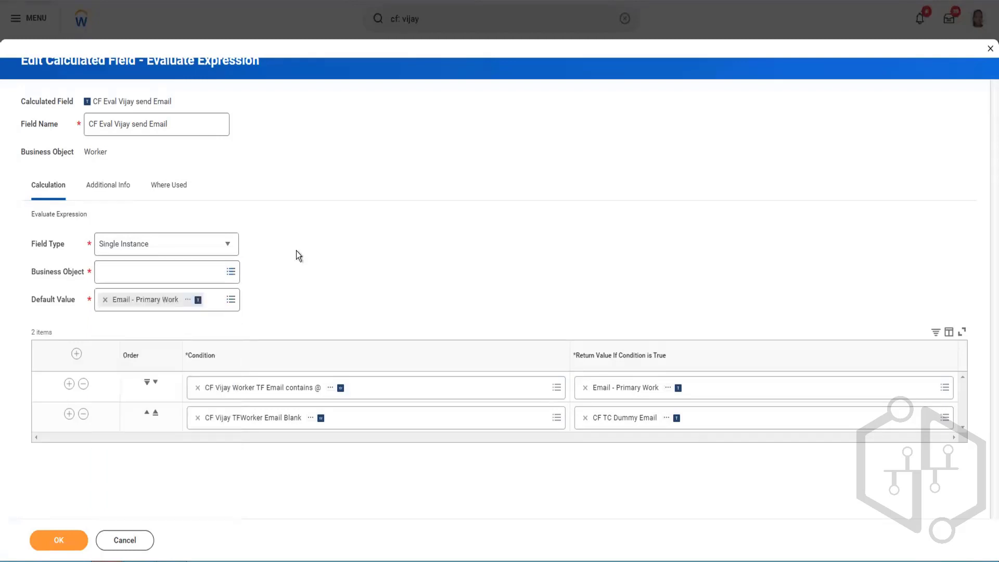
{"action": "left_click", "coordinate": [104, 300]}
{"action": "left_click", "coordinate": [122, 272]}
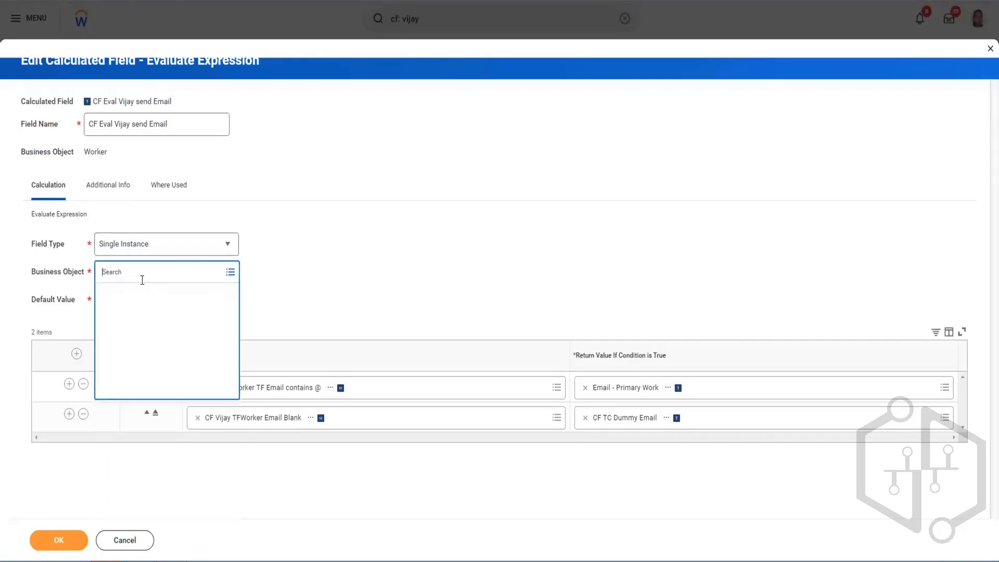
{"action": "left_click", "coordinate": [248, 277]}
Step: Search the Default Value choices for cost center, view the Cost Center report field's details, and select that field
{"action": "left_click", "coordinate": [152, 304]}
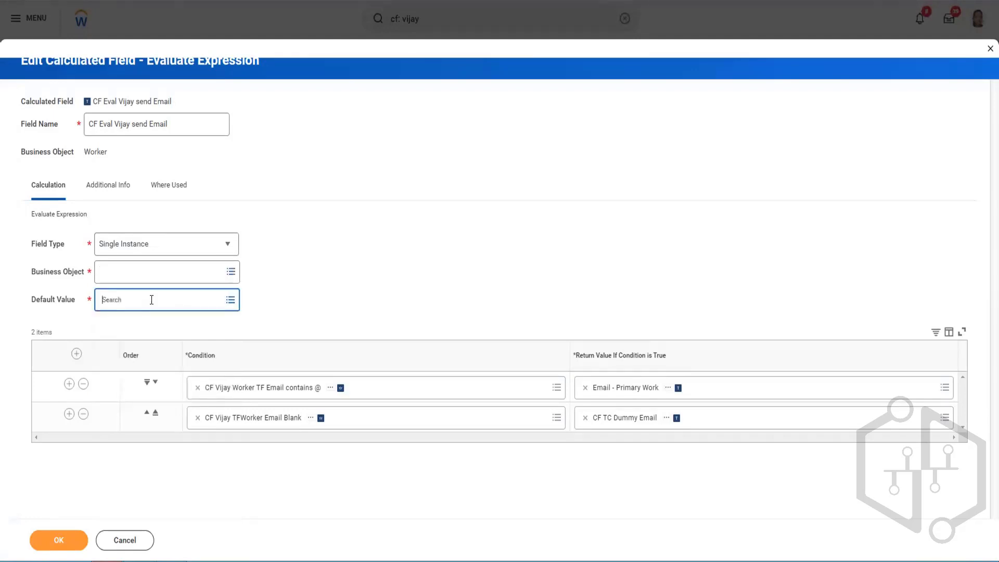
{"action": "type", "text": "cost center"}
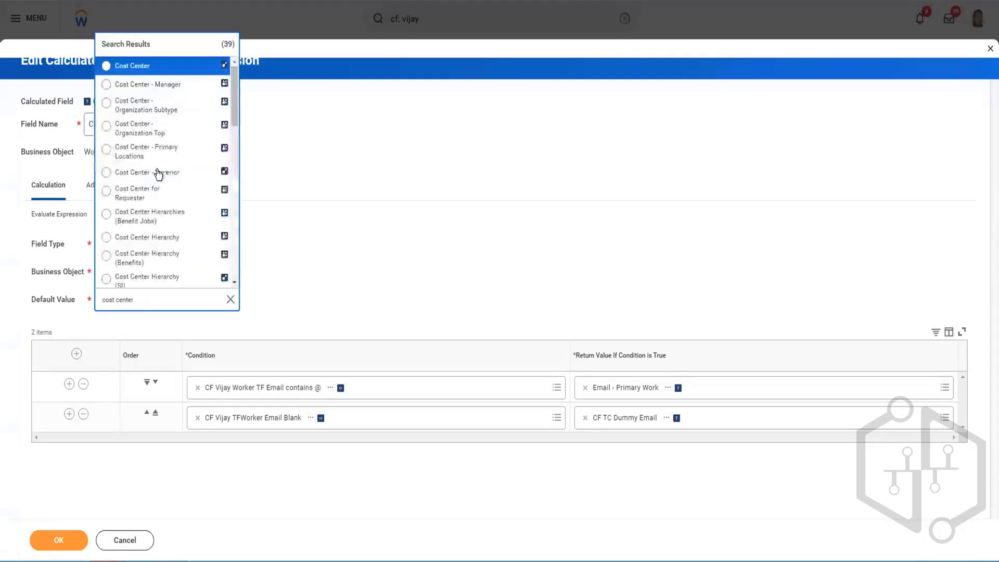
{"action": "left_click", "coordinate": [207, 68]}
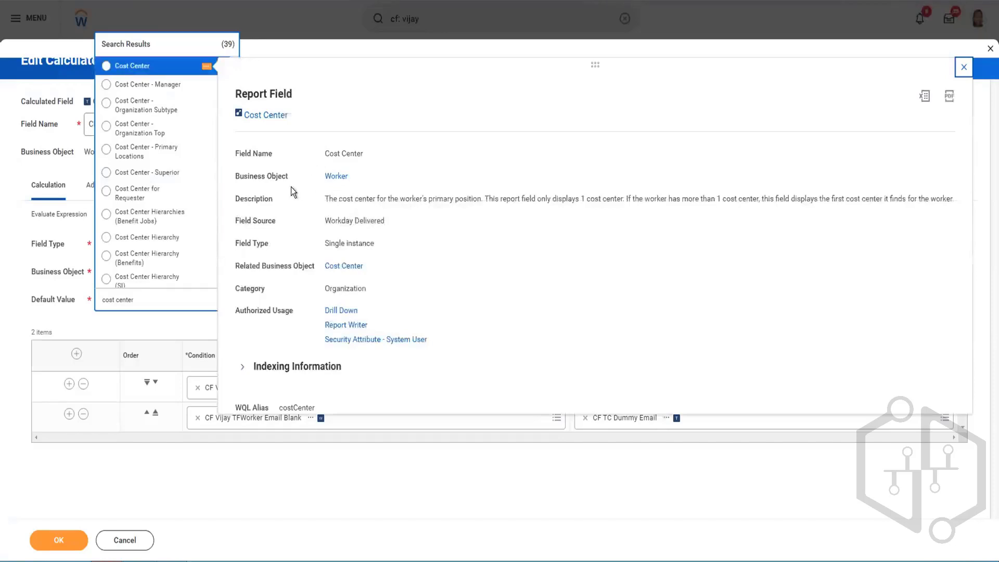
{"action": "left_click", "coordinate": [107, 67]}
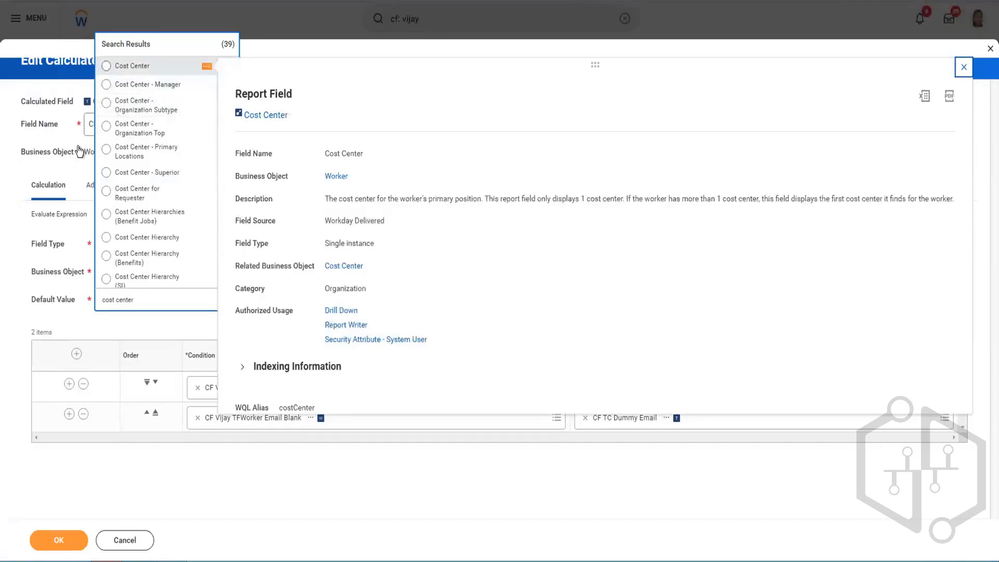
Step: Search the Business Object choices for worker and set the Business Object to Worker
{"action": "left_click", "coordinate": [199, 272]}
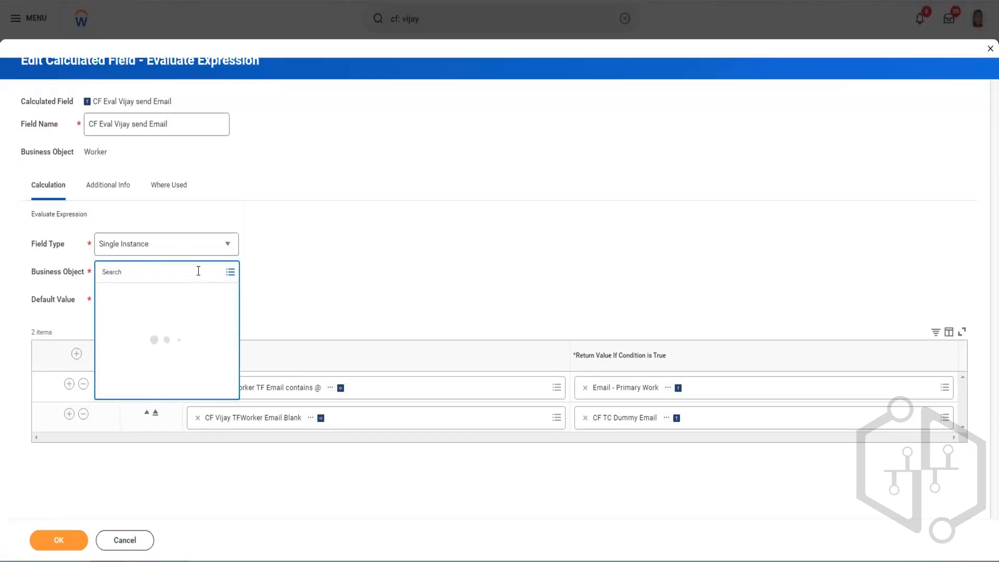
{"action": "type", "text": "worker"}
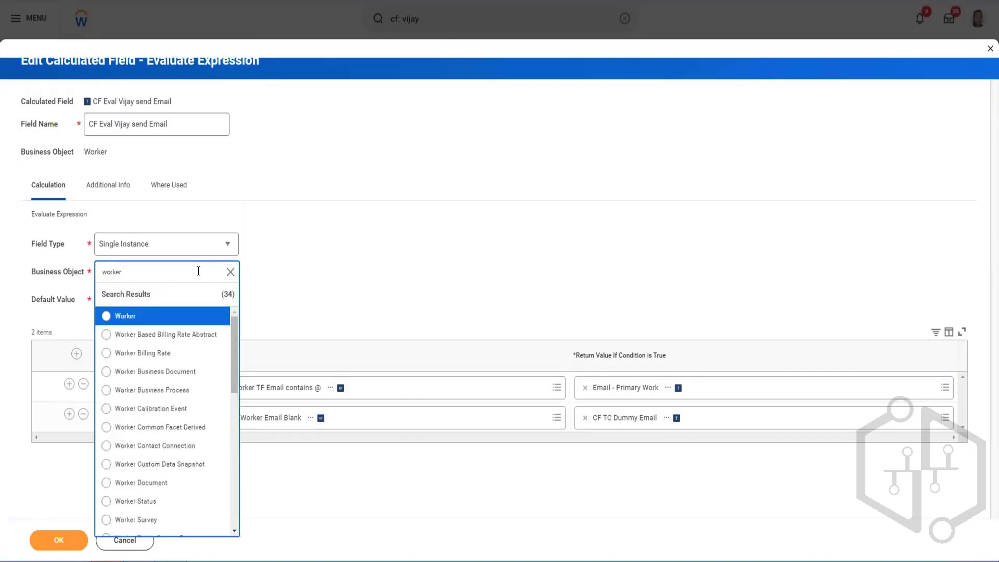
{"action": "left_click", "coordinate": [126, 318]}
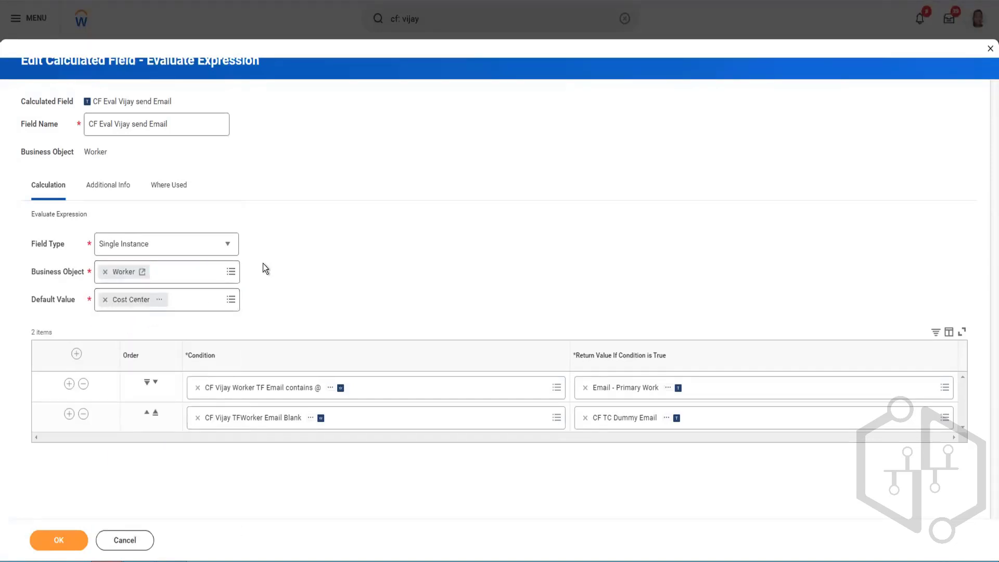
Step: Try to save the evaluate expression with Worker and Cost Center, and review the listed validation errors
{"action": "left_click_drag", "start_coordinate": [295, 275], "coordinate": [82, 508]}
{"action": "left_click", "coordinate": [70, 482]}
{"action": "left_click", "coordinate": [61, 540]}
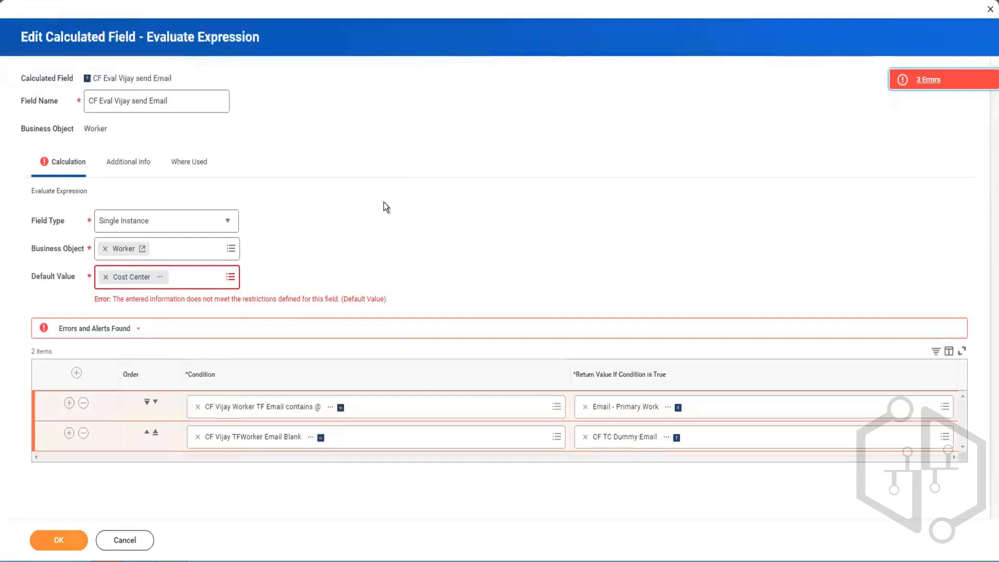
{"action": "left_click", "coordinate": [913, 76]}
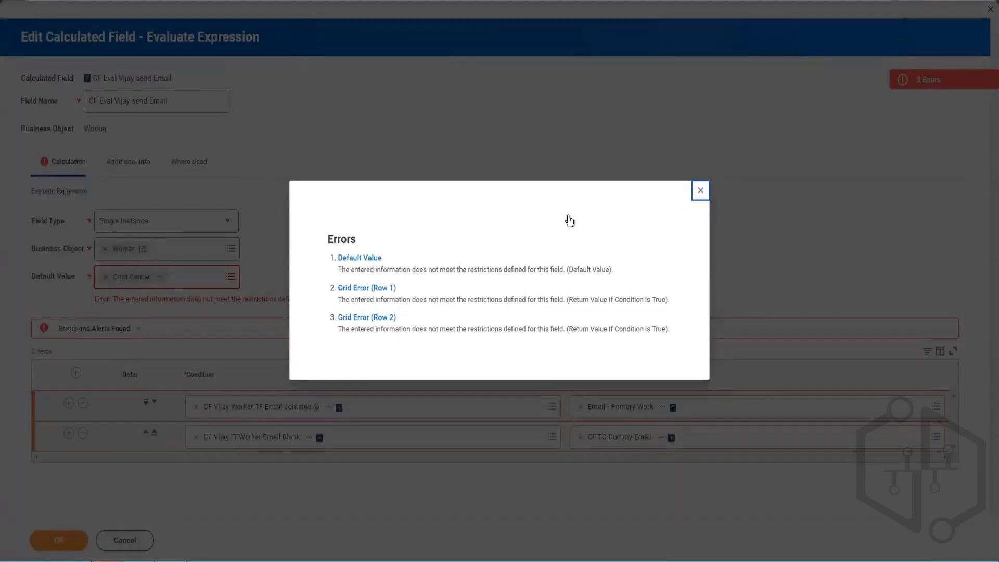
{"action": "left_click", "coordinate": [285, 267]}
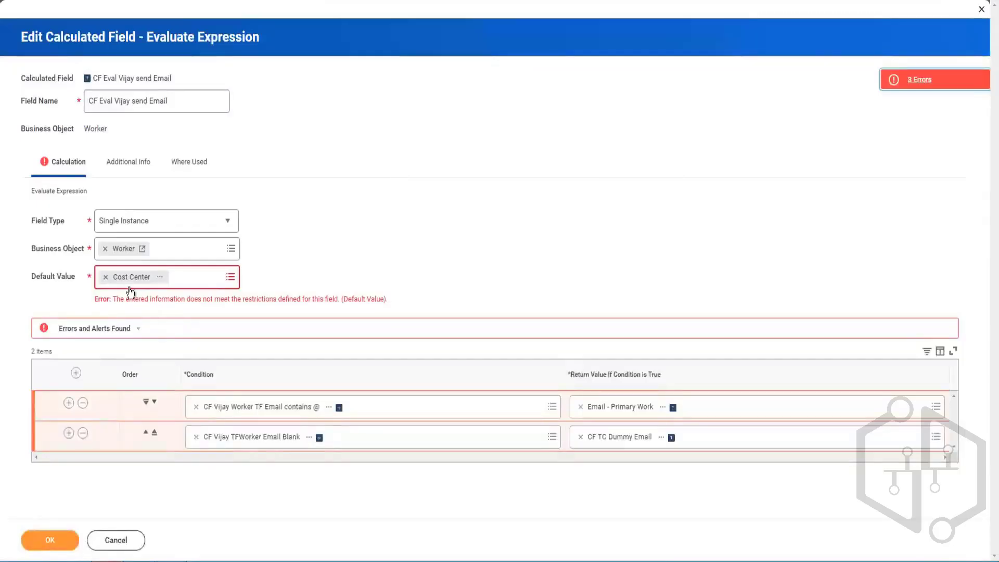
Step: Clear Cost Center from the Default Value and Worker from the Business Object, and browse the available business objects
{"action": "left_click", "coordinate": [105, 277]}
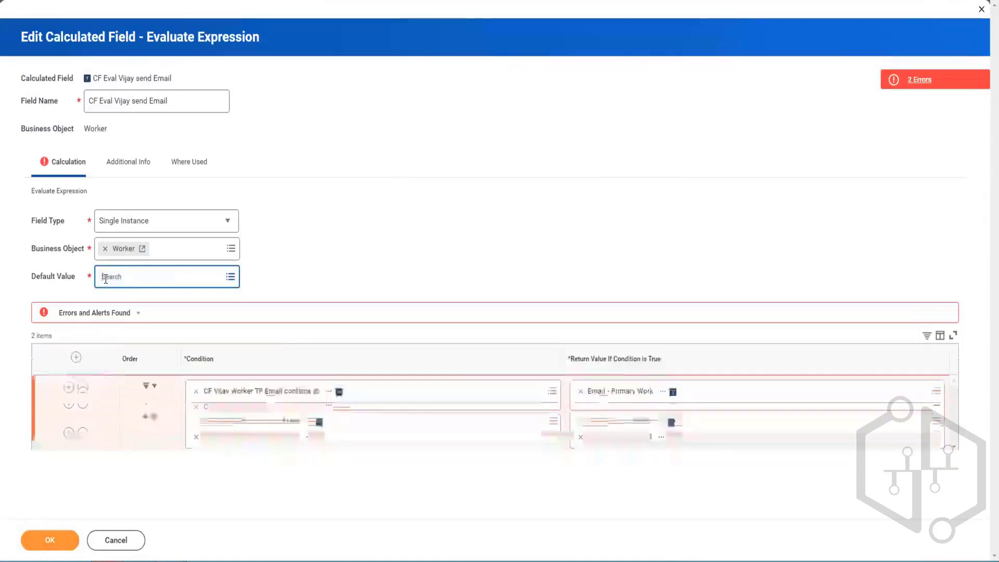
{"action": "left_click", "coordinate": [106, 248]}
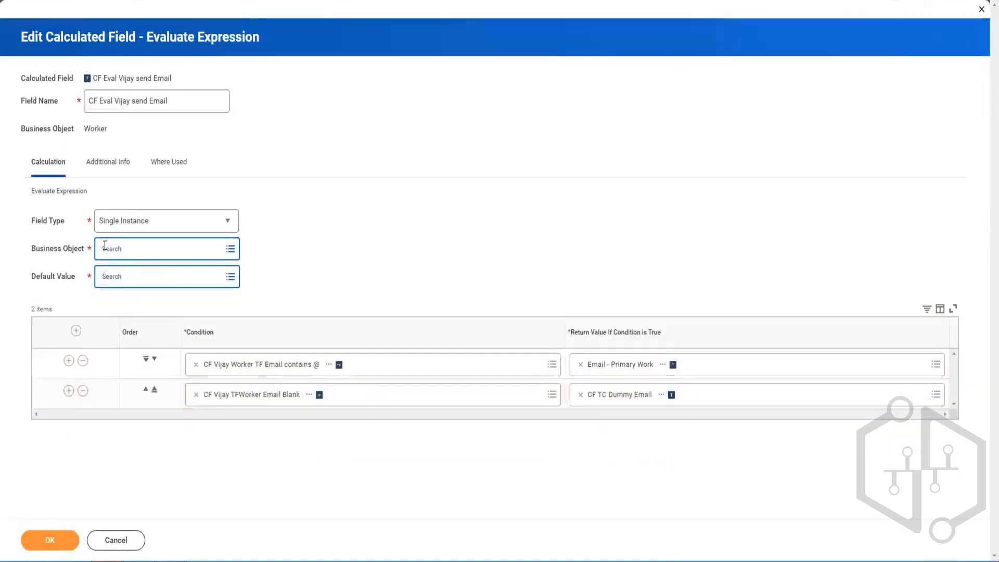
{"action": "left_click", "coordinate": [231, 249]}
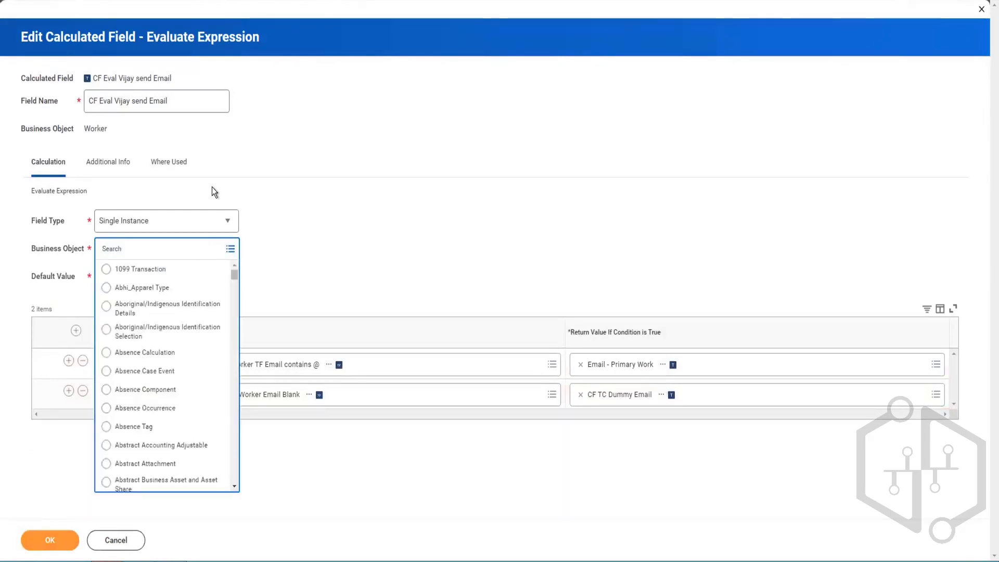
{"action": "key", "text": "Tab"}
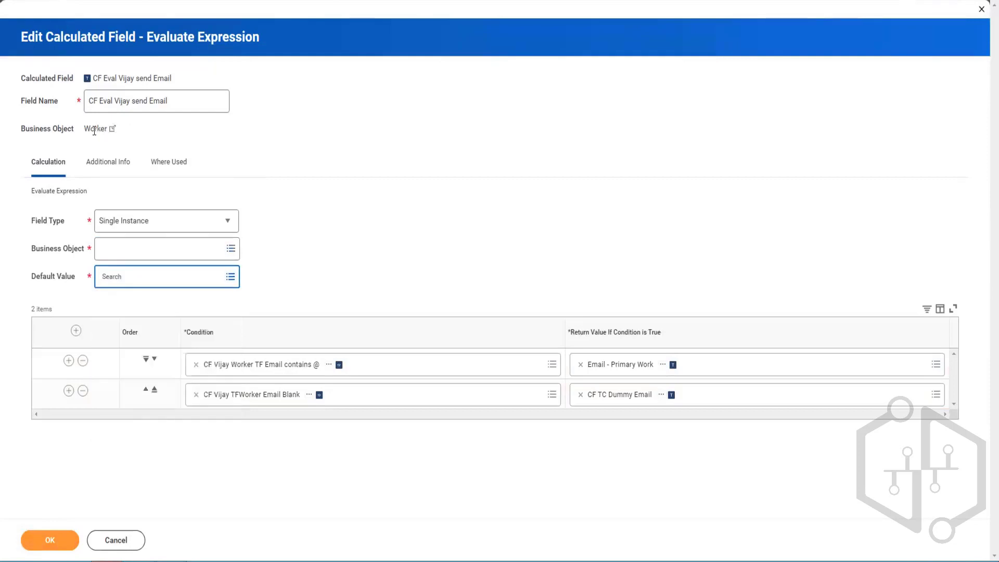
Step: Select Worker again as the Business Object of the evaluate expression
{"action": "left_click", "coordinate": [209, 243]}
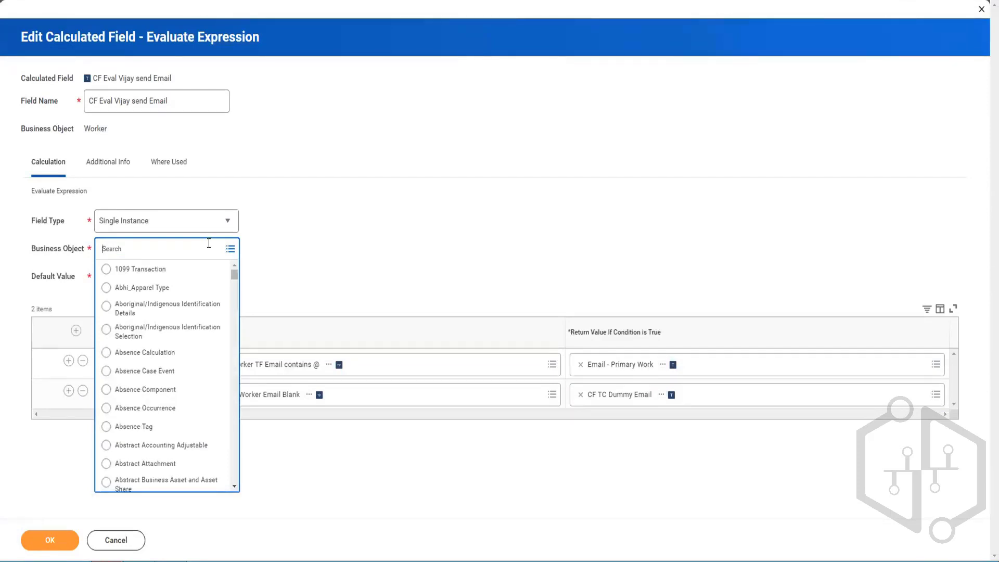
{"action": "type", "text": "worker"}
{"action": "key", "text": "Return"}
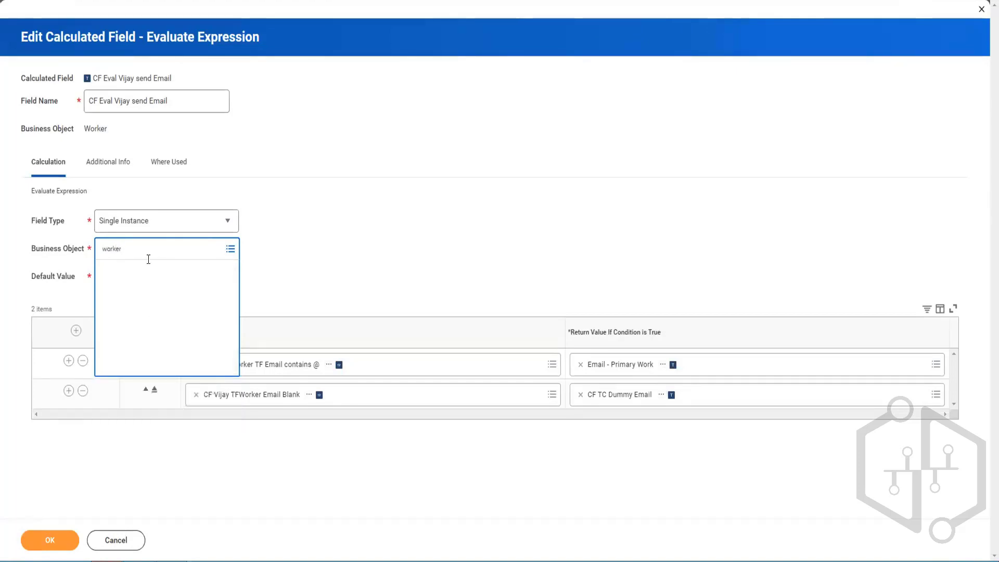
{"action": "left_click", "coordinate": [124, 293]}
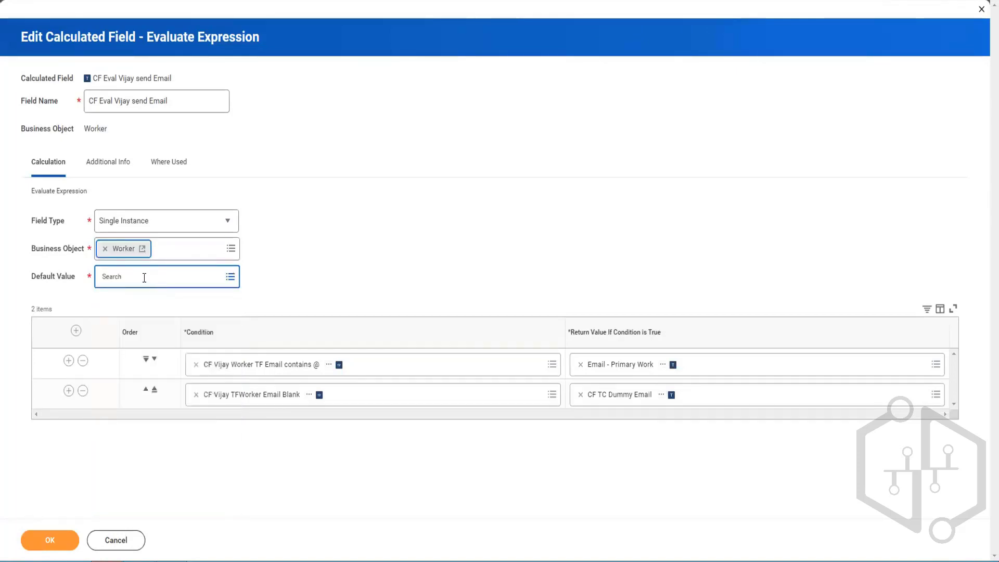
Step: Search the Default Value choices for cost center under the Worker business object, and clear the search
{"action": "left_click", "coordinate": [144, 277]}
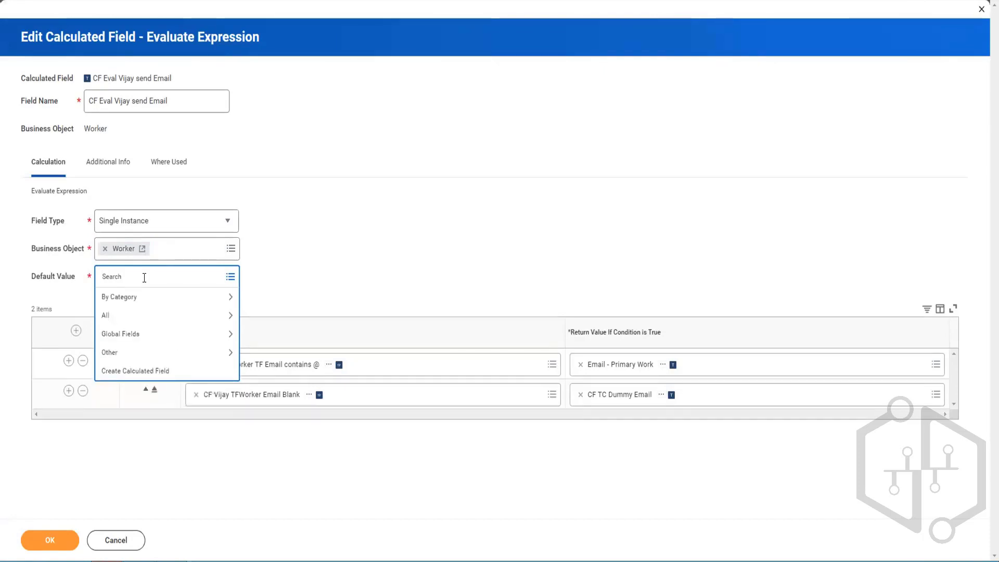
{"action": "type", "text": "con"}
{"action": "type", "text": "t center"}
{"action": "key", "text": "Return"}
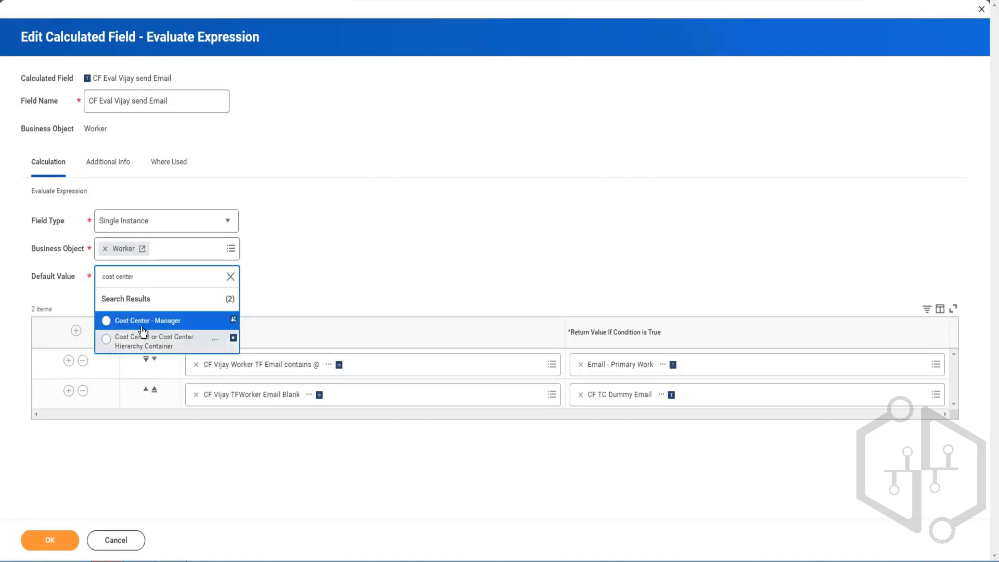
{"action": "left_click", "coordinate": [231, 276]}
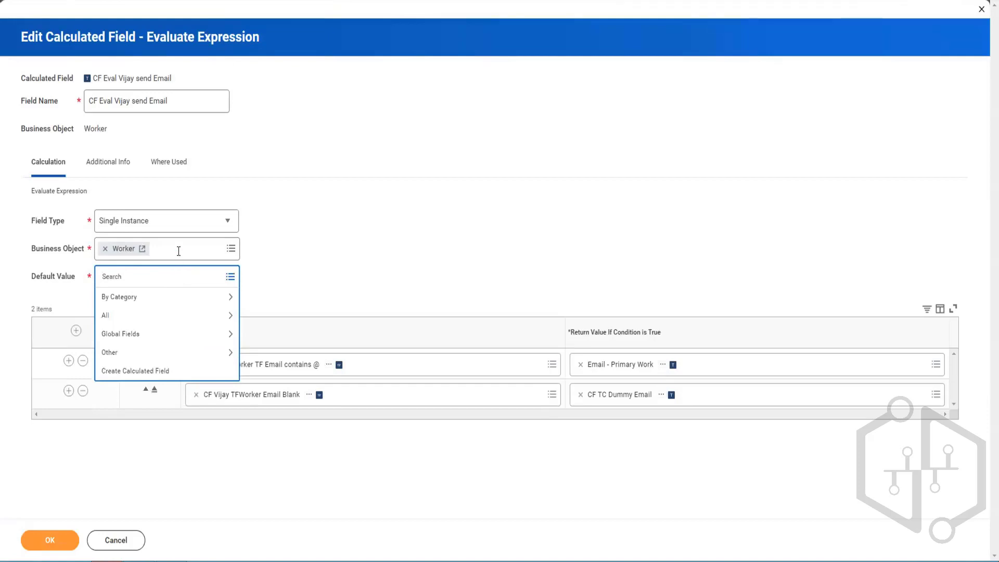
Step: Replace Worker with Cost Center as the Business Object of the evaluate expression
{"action": "left_click", "coordinate": [177, 248]}
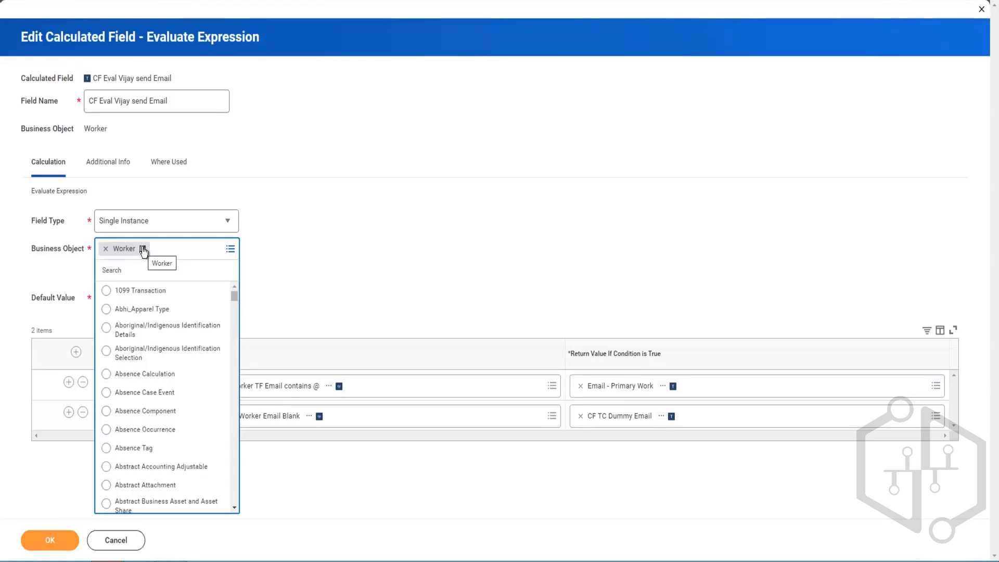
{"action": "left_click", "coordinate": [106, 249]}
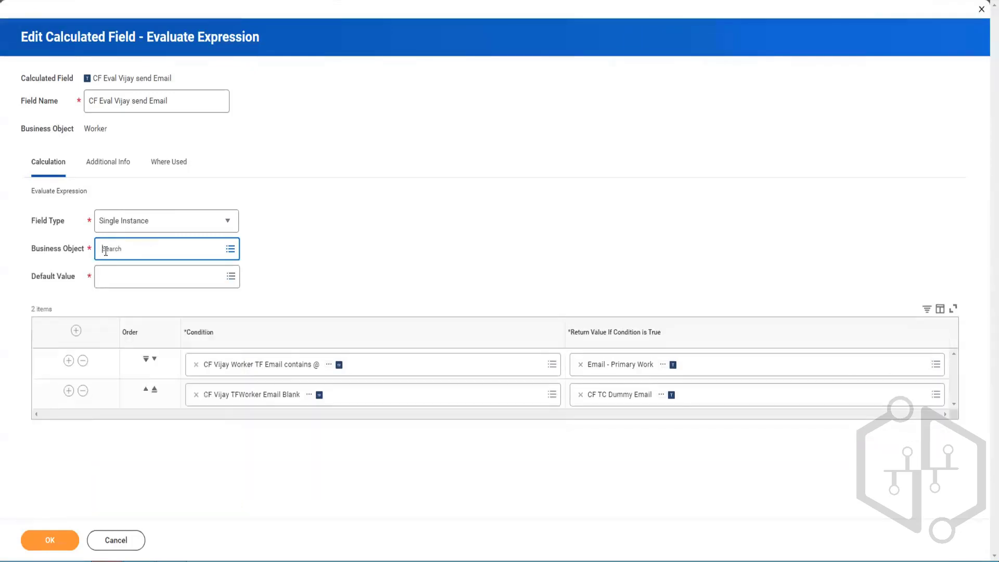
{"action": "left_click", "coordinate": [131, 246]}
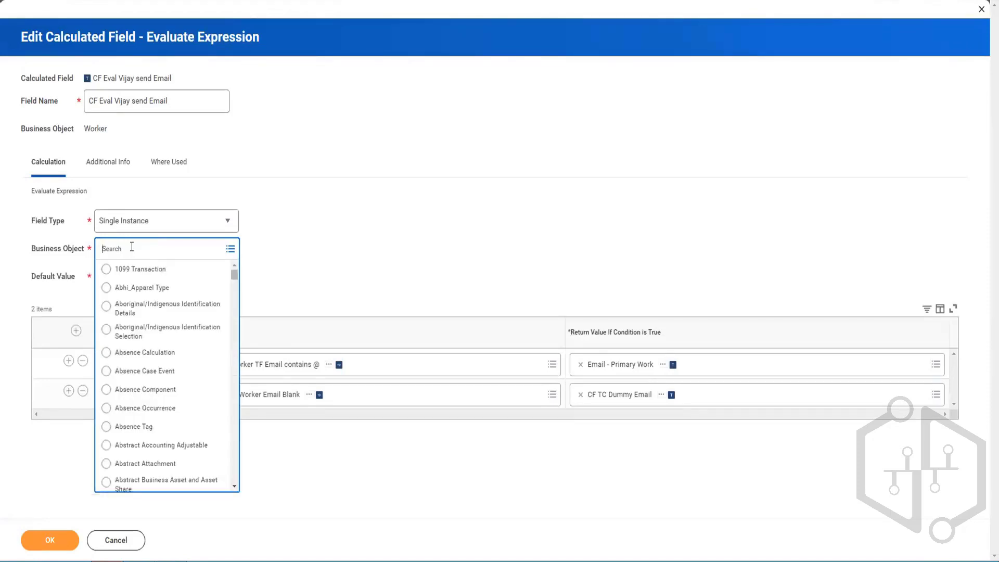
{"action": "type", "text": "cost center"}
{"action": "key", "text": "Return"}
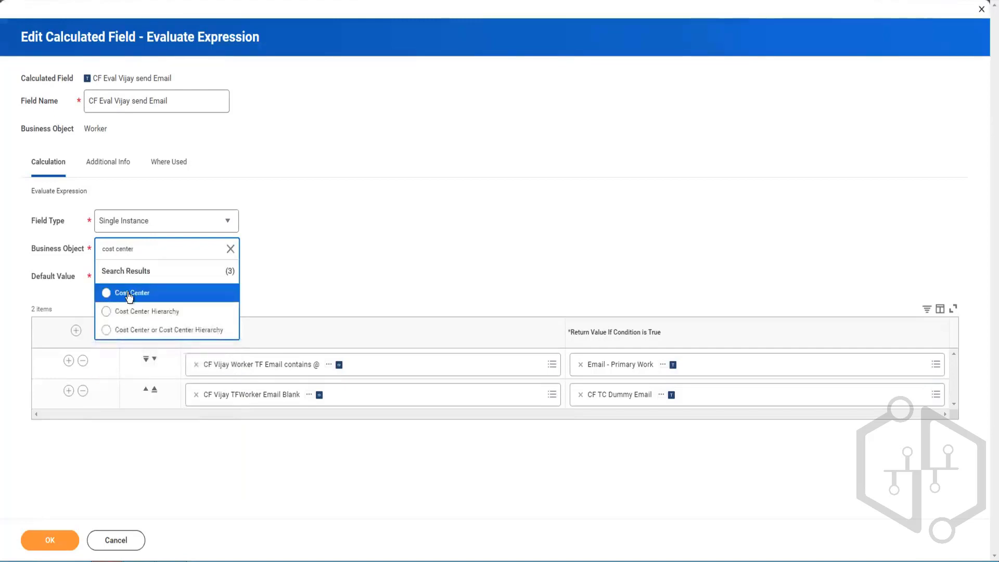
{"action": "left_click", "coordinate": [109, 294]}
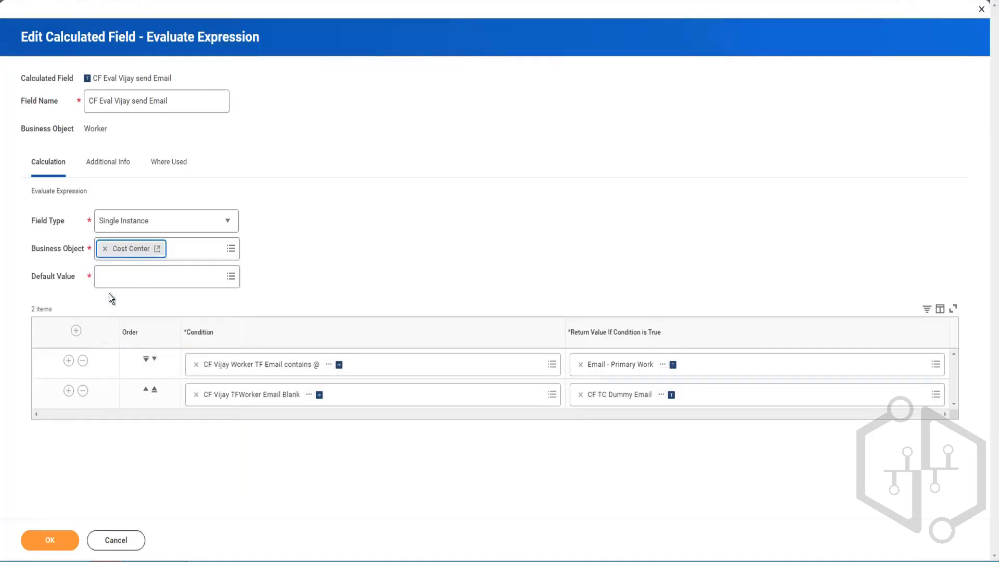
Step: Search for cost center and set the Default Value to the Cost Center report field
{"action": "left_click", "coordinate": [136, 279]}
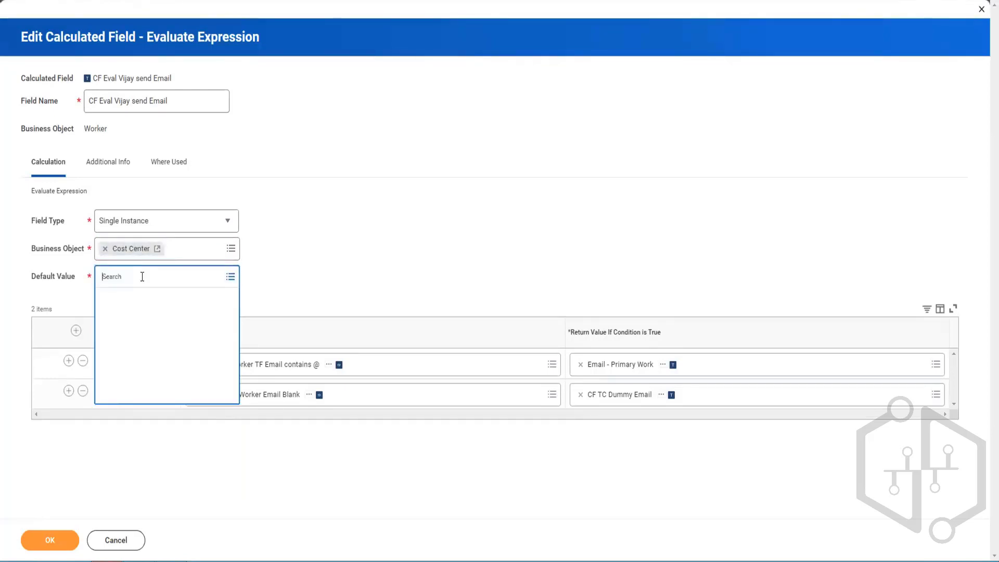
{"action": "type", "text": "cot"}
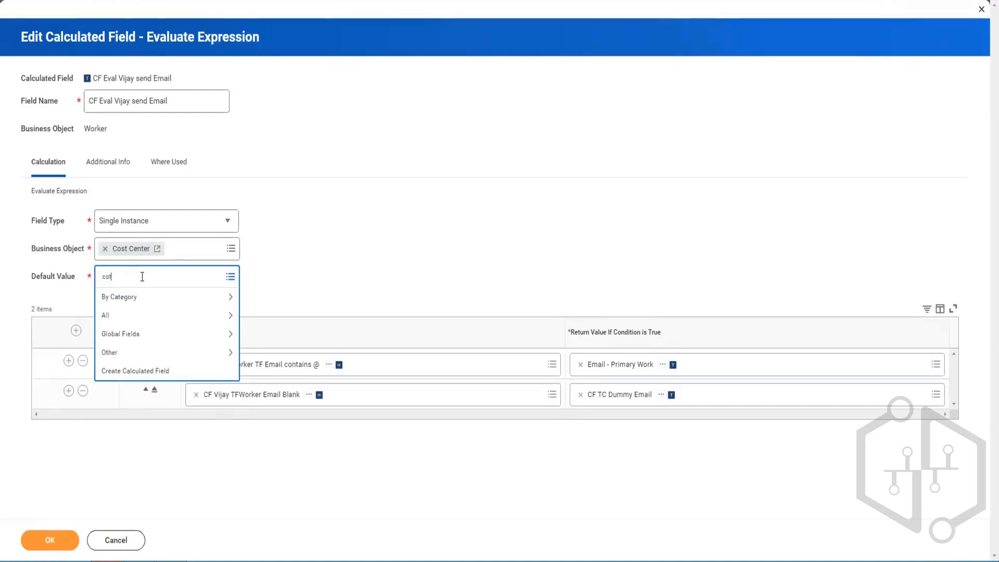
{"action": "type", "text": "st center"}
{"action": "key", "text": "Return"}
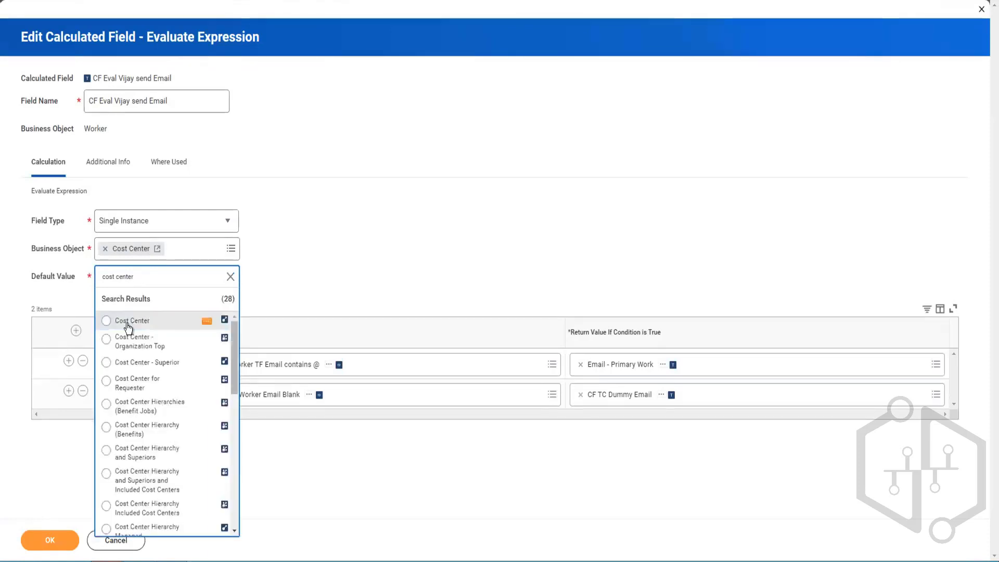
{"action": "left_click", "coordinate": [127, 323]}
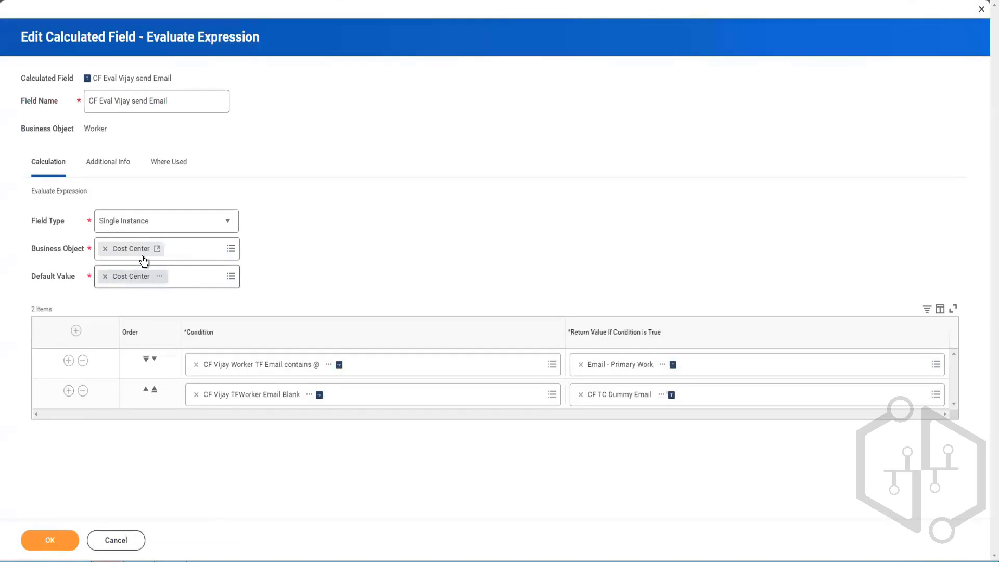
Step: View the report field details of the Cost Center default value, and open the Cost Center business object
{"action": "left_click", "coordinate": [160, 278]}
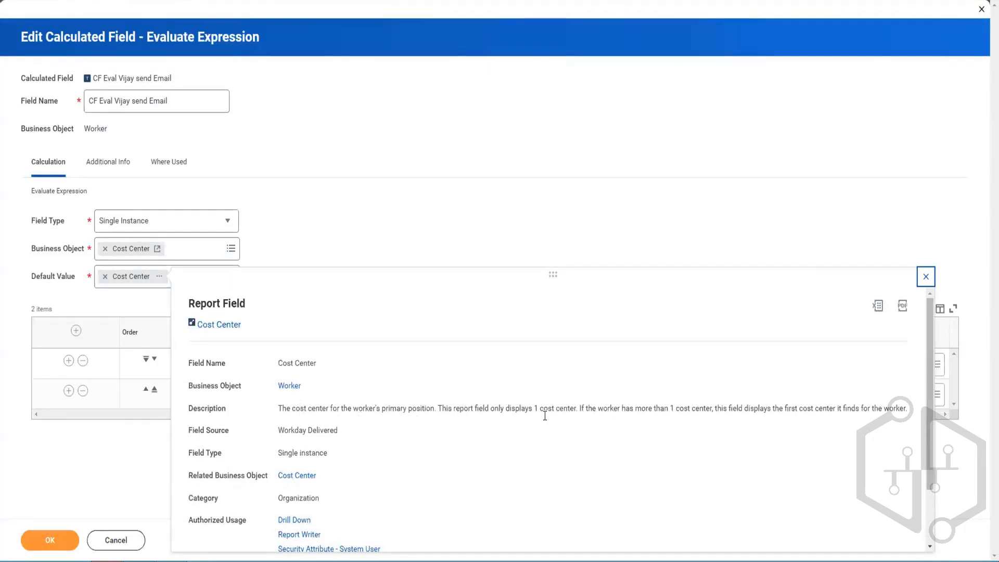
{"action": "left_click", "coordinate": [920, 280]}
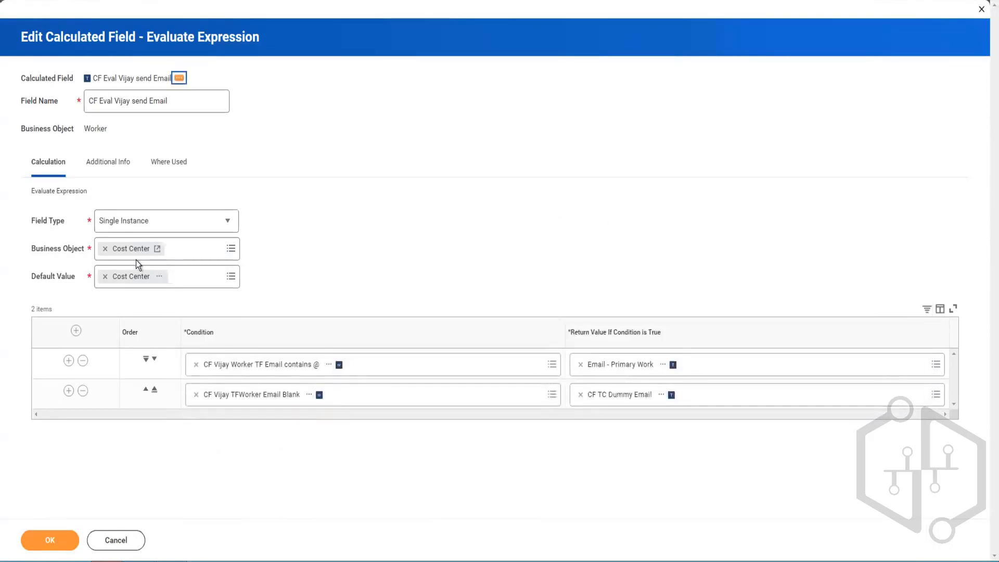
{"action": "left_click", "coordinate": [155, 247]}
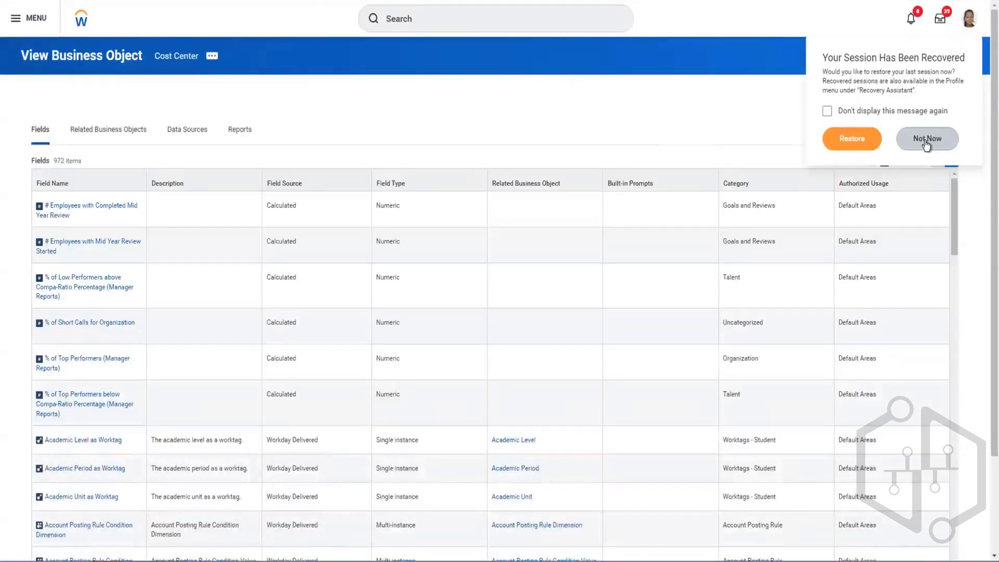
Step: Decline restoring the last session, reopen the Cost Center business object from the evaluate expression, and examine its list of fields
{"action": "left_click", "coordinate": [925, 141]}
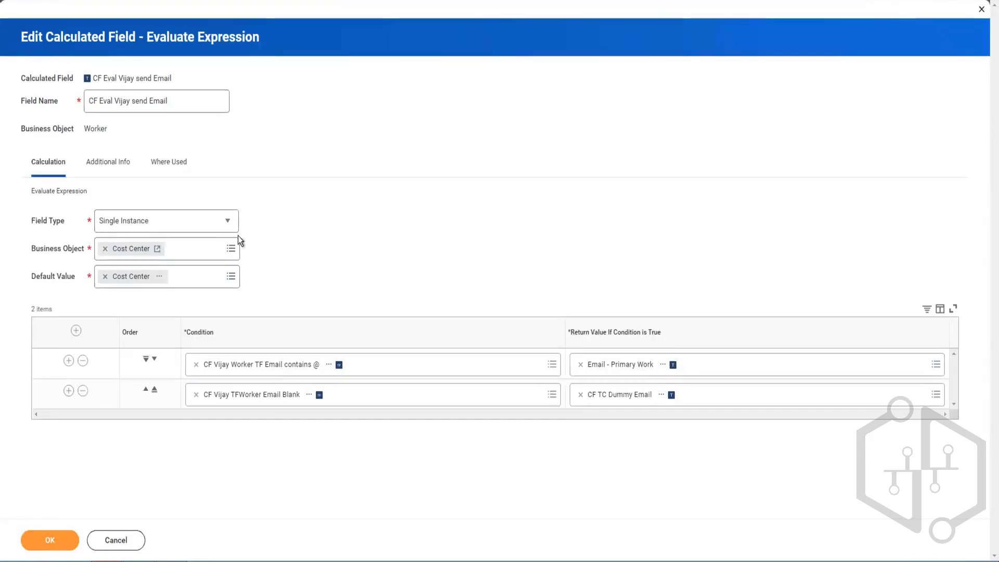
{"action": "left_click", "coordinate": [157, 248]}
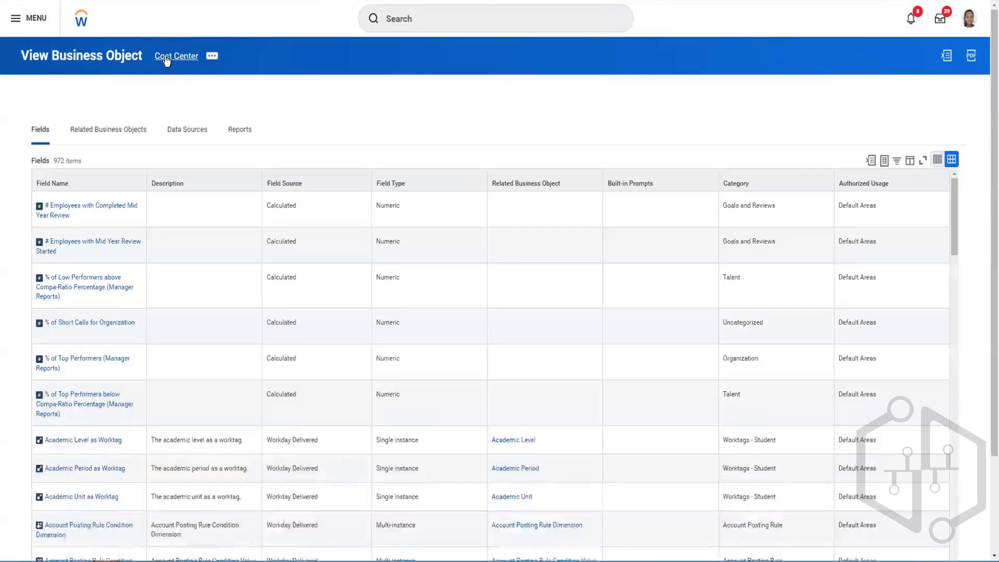
{"action": "scroll", "coordinate": [96, 300], "scroll_direction": "down", "scroll_amount": 15}
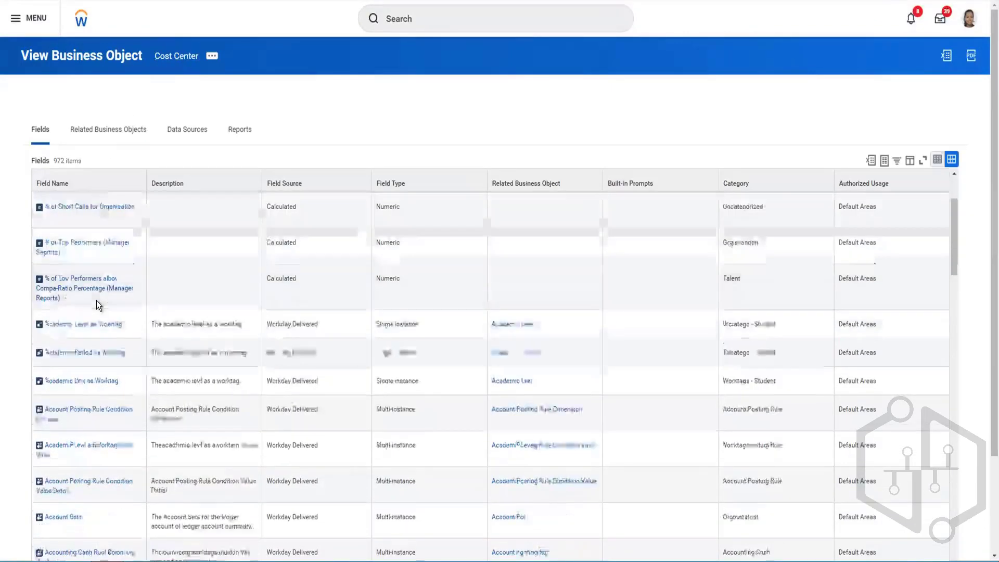
{"action": "scroll", "coordinate": [96, 300], "scroll_direction": "down", "scroll_amount": 10}
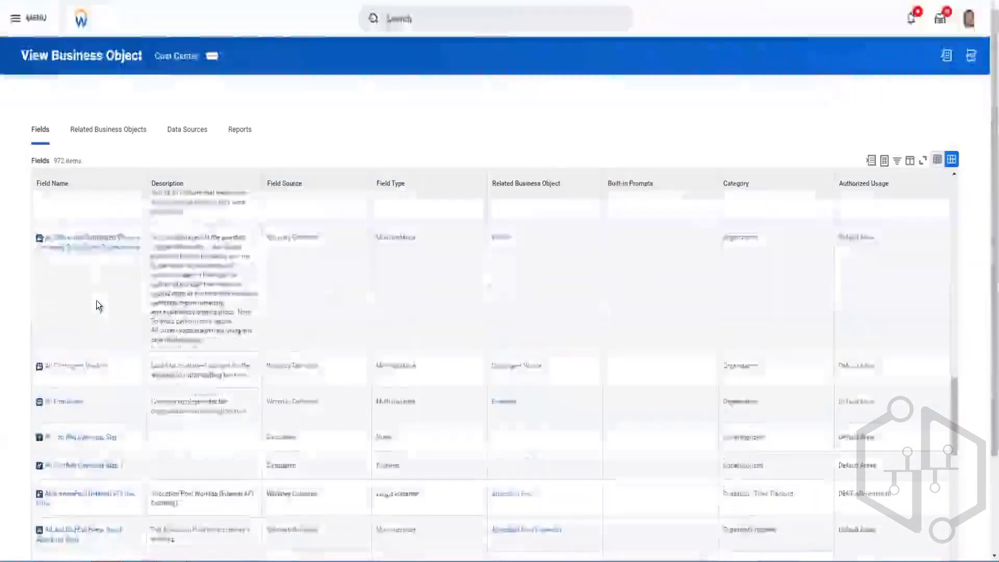
{"action": "scroll", "coordinate": [96, 301], "scroll_direction": "down", "scroll_amount": 5}
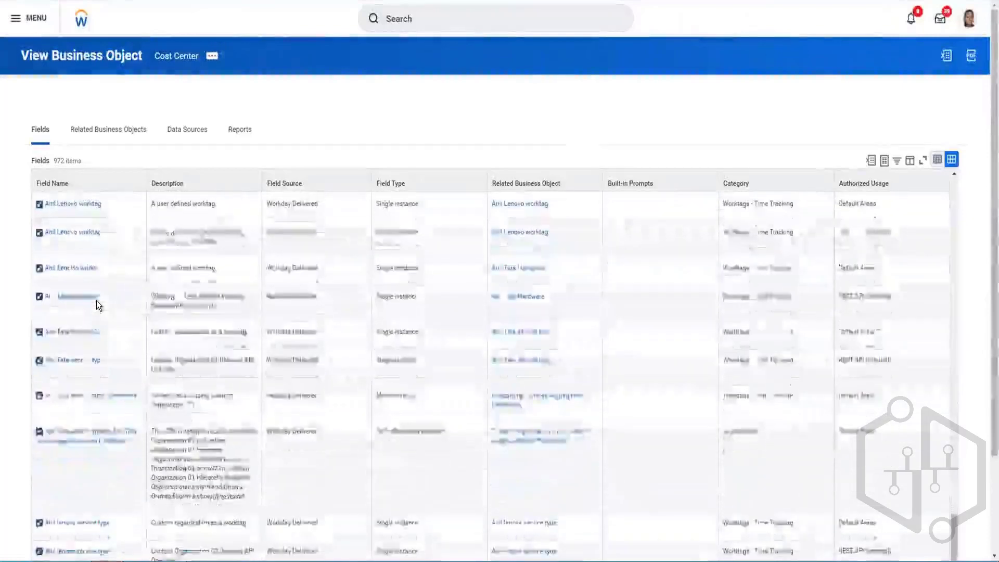
{"action": "scroll", "coordinate": [104, 298], "scroll_direction": "down", "scroll_amount": 10}
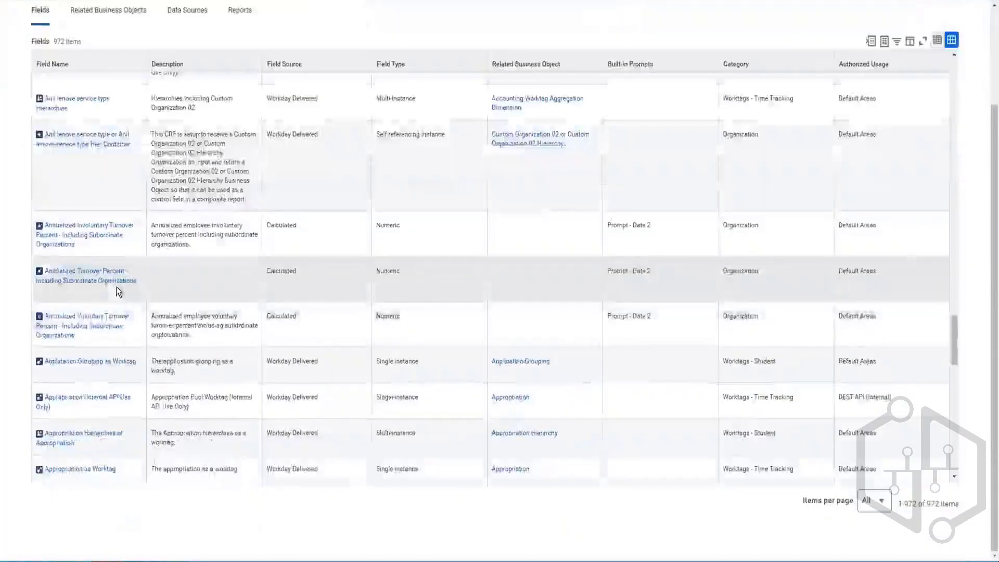
{"action": "scroll", "coordinate": [105, 286], "scroll_direction": "down", "scroll_amount": 10}
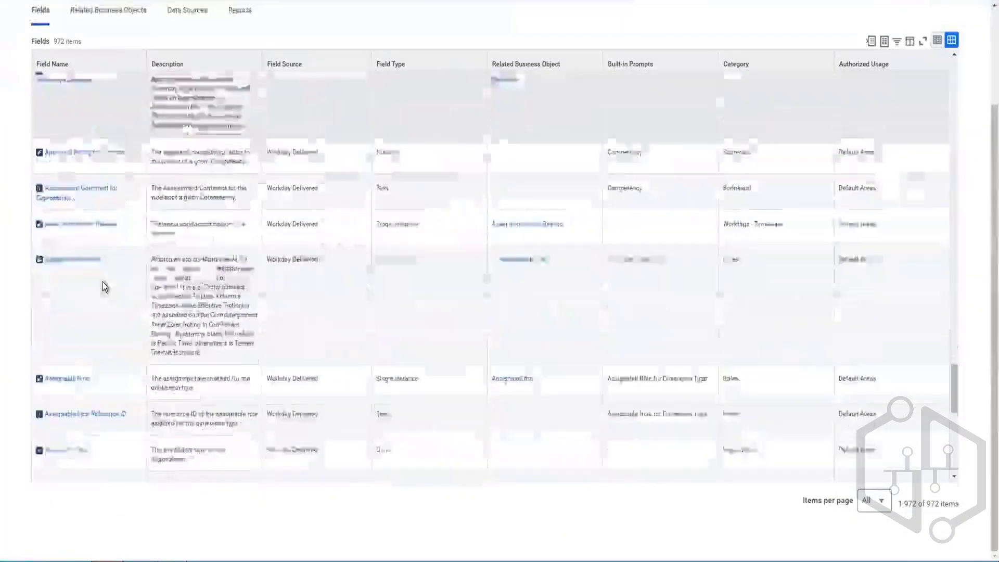
{"action": "scroll", "coordinate": [102, 282], "scroll_direction": "down", "scroll_amount": 3}
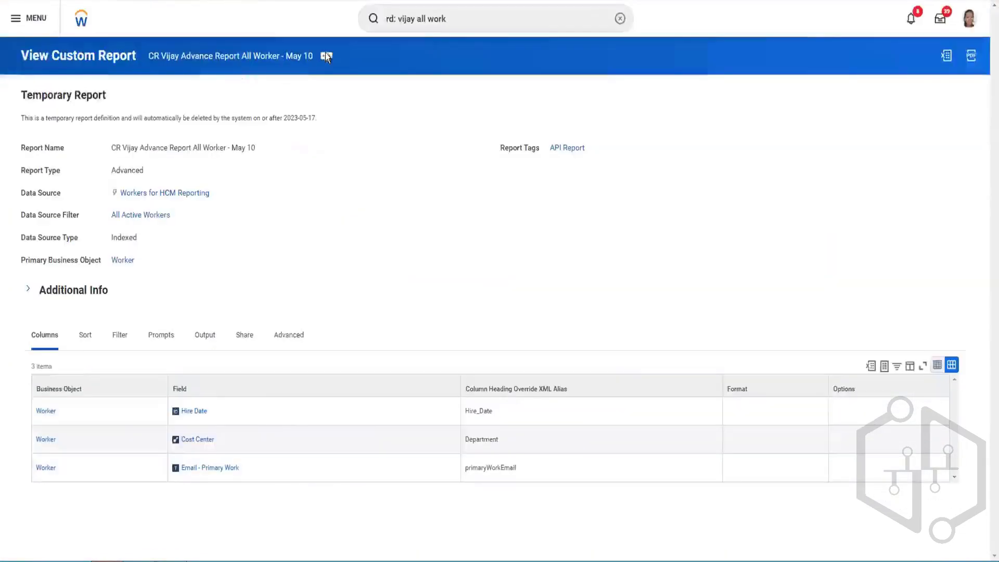
Step: View the report field details of the Cost Center column in the May 10 All Worker custom report, and close them
{"action": "left_click", "coordinate": [327, 55]}
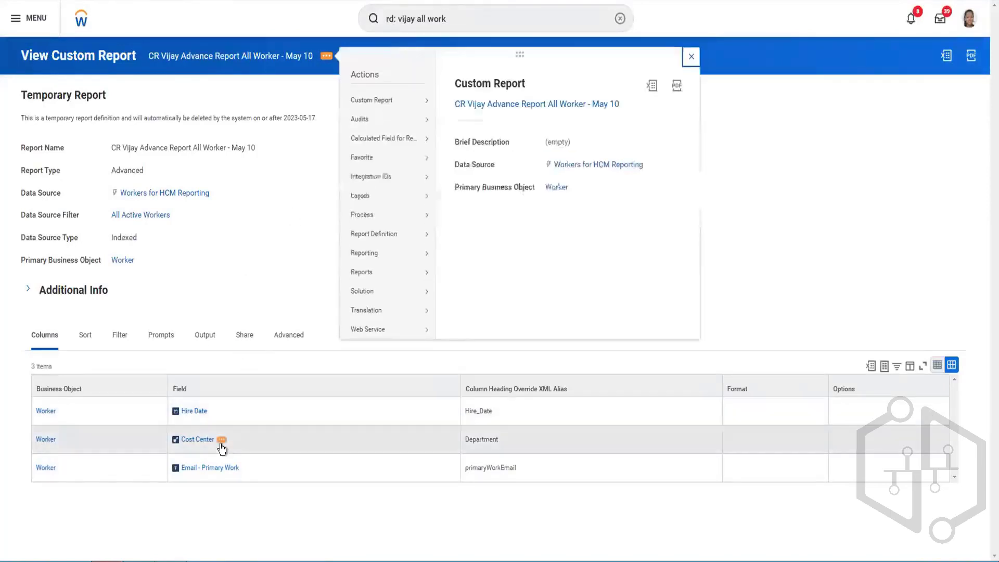
{"action": "left_click", "coordinate": [221, 442]}
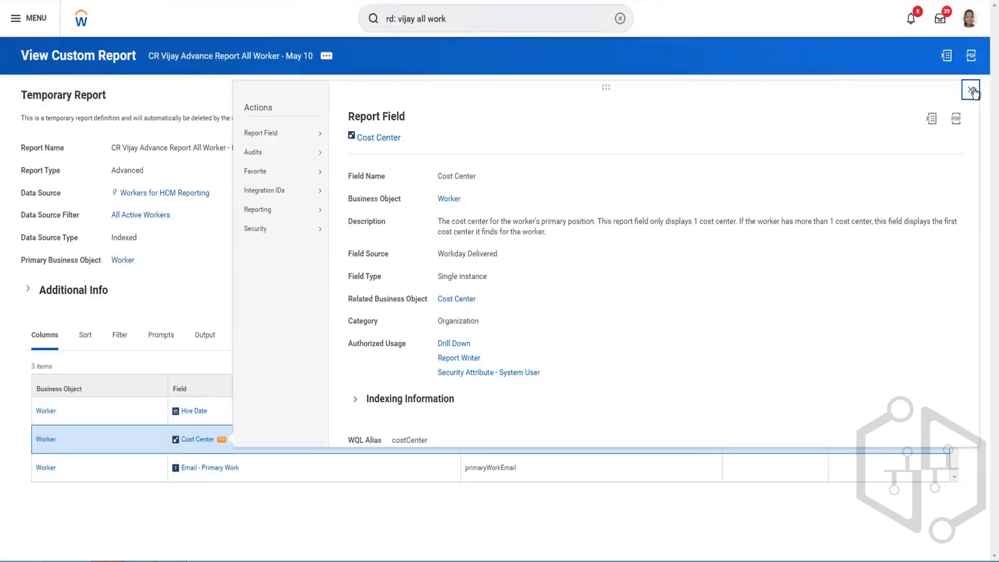
{"action": "left_click", "coordinate": [723, 52]}
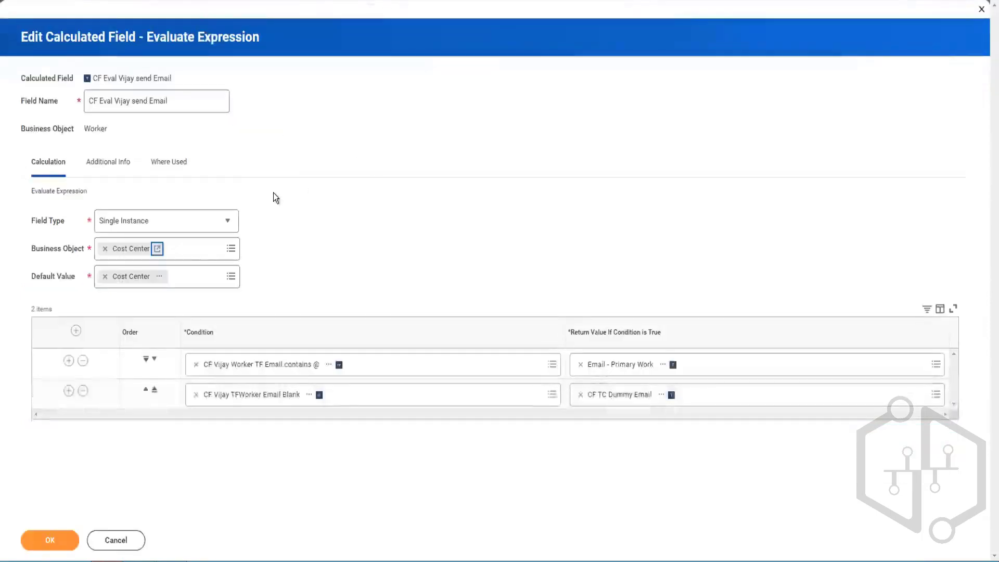
Step: Replace Cost Center with Contingent Worker Type as the Business Object of the evaluate expression
{"action": "left_click", "coordinate": [106, 249]}
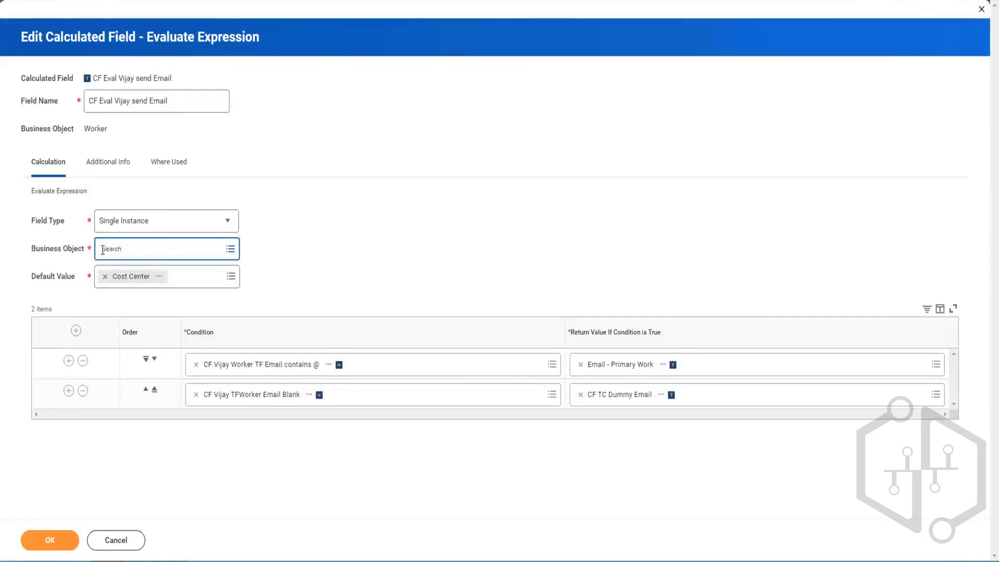
{"action": "type", "text": "contin worker"}
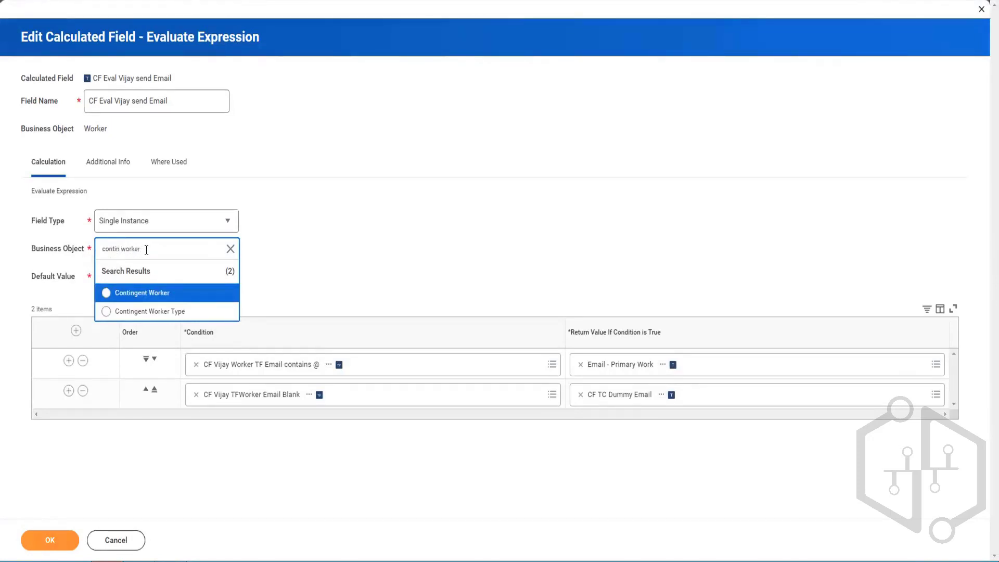
{"action": "left_click", "coordinate": [129, 312]}
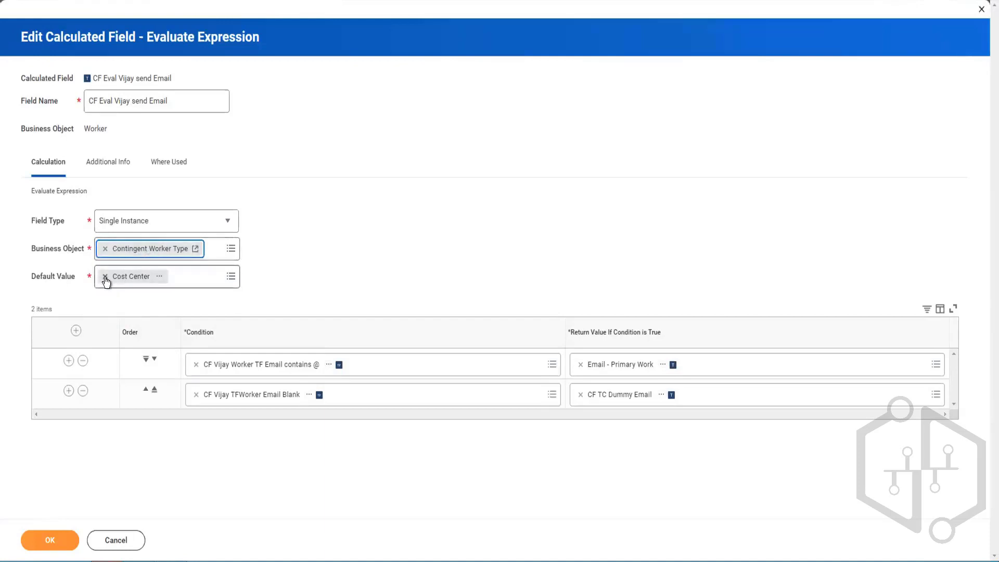
Step: Search for contin work type and set the Default Value to the Contingent Worker Type report field
{"action": "left_click", "coordinate": [105, 276]}
{"action": "type", "text": "co"}
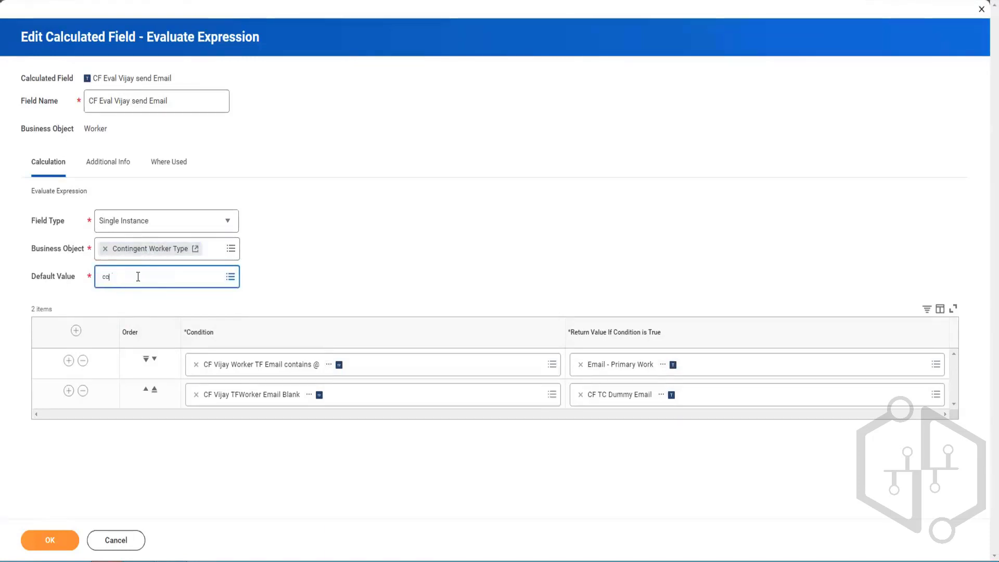
{"action": "type", "text": "ntin work"}
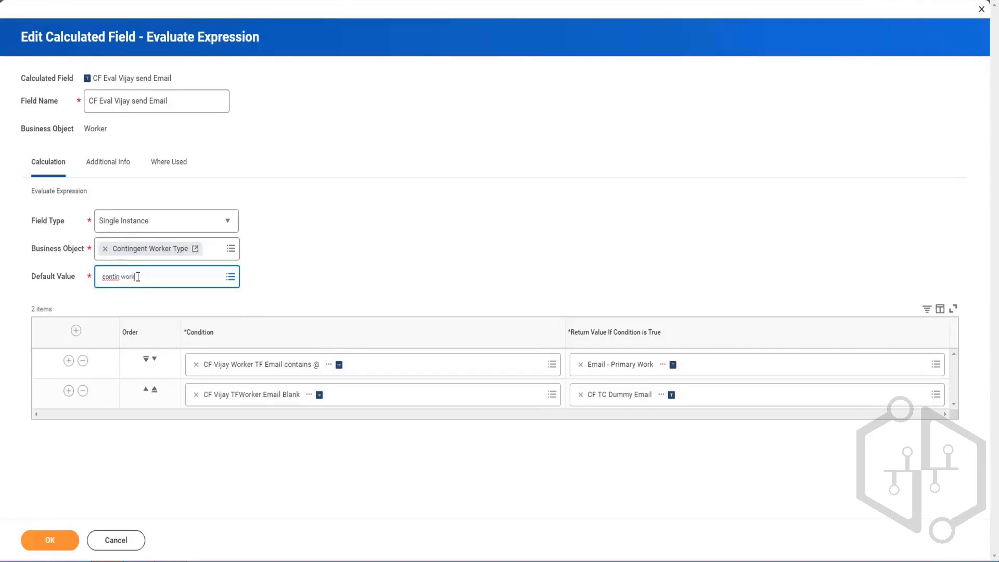
{"action": "type", "text": " type"}
{"action": "key", "text": "Return"}
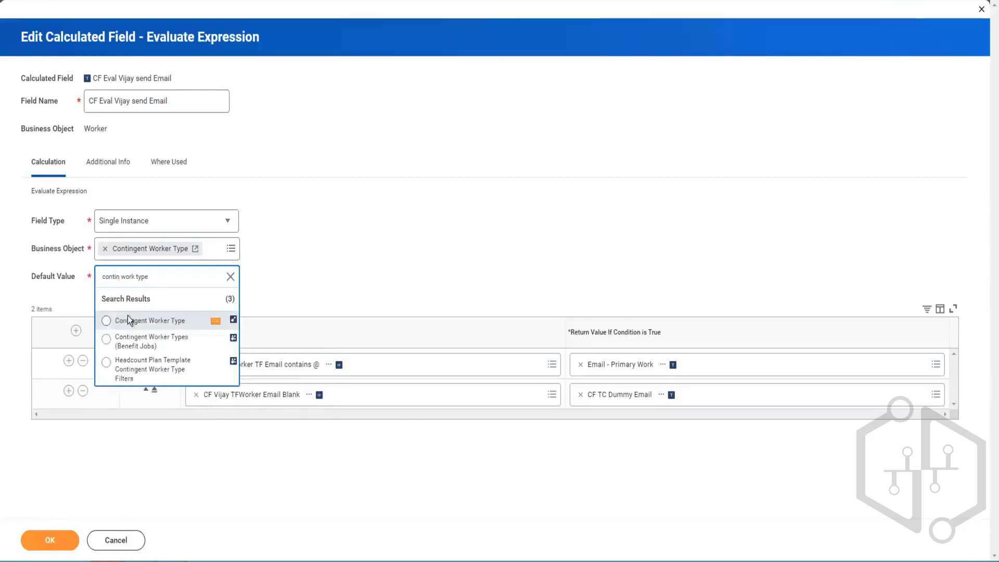
{"action": "left_click", "coordinate": [109, 320]}
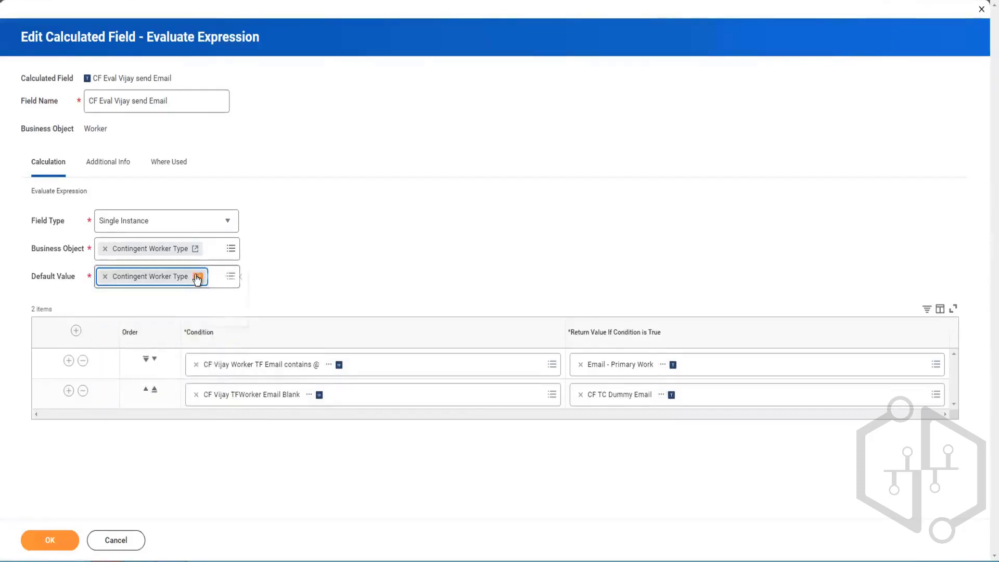
Step: View the report field details of the Contingent Worker Type default value, including its related business object, and close them
{"action": "left_click", "coordinate": [197, 278]}
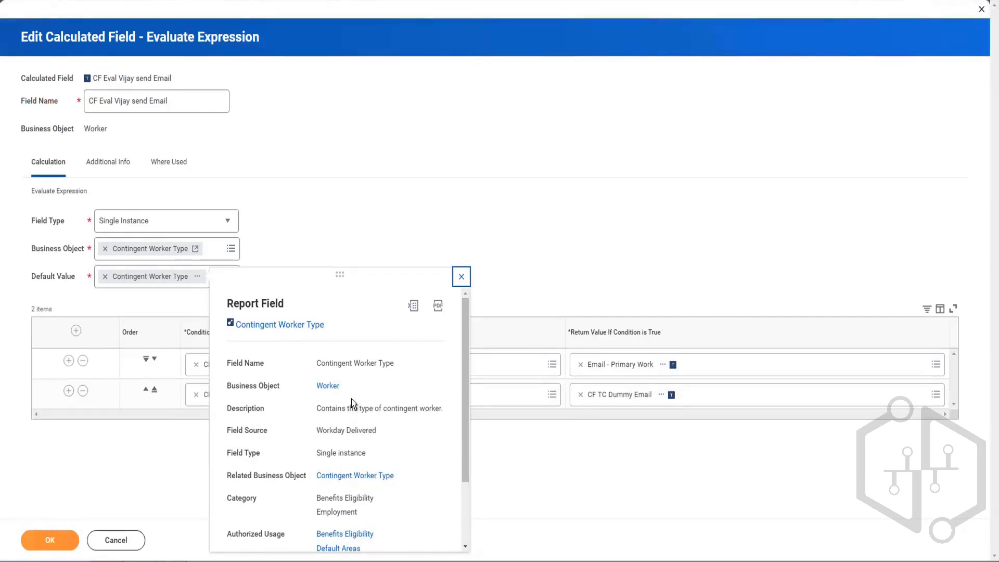
{"action": "scroll", "coordinate": [352, 402], "scroll_direction": "down", "scroll_amount": 1}
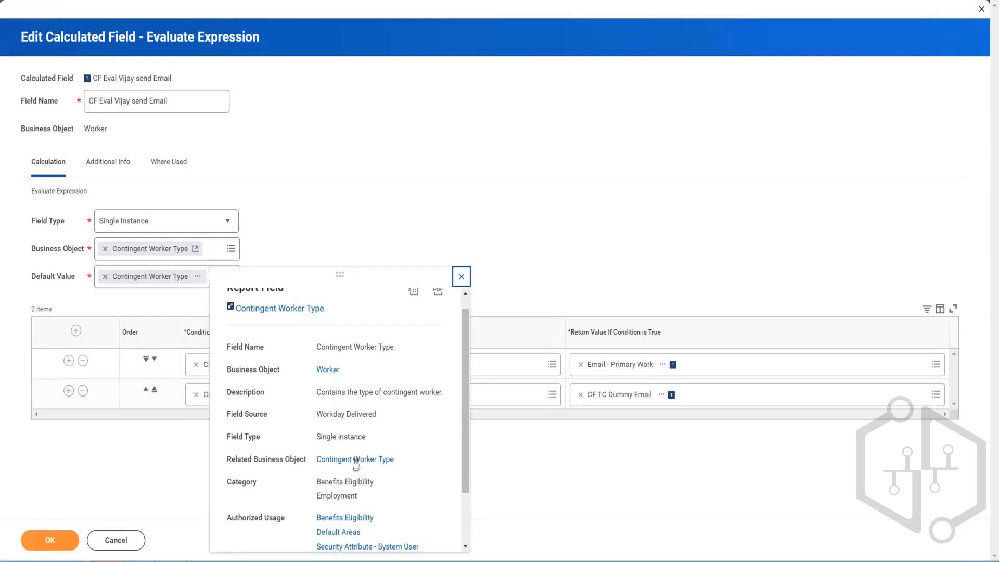
{"action": "left_click", "coordinate": [461, 277]}
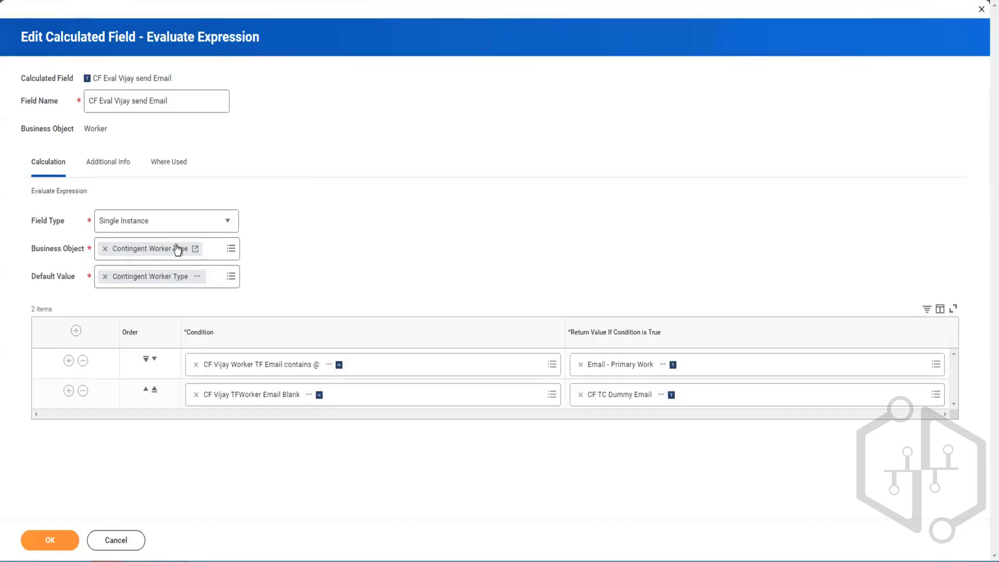
Step: Clear the Business Object and Default Value of the evaluate expression, and set the Business Object to Worker
{"action": "left_click", "coordinate": [105, 249]}
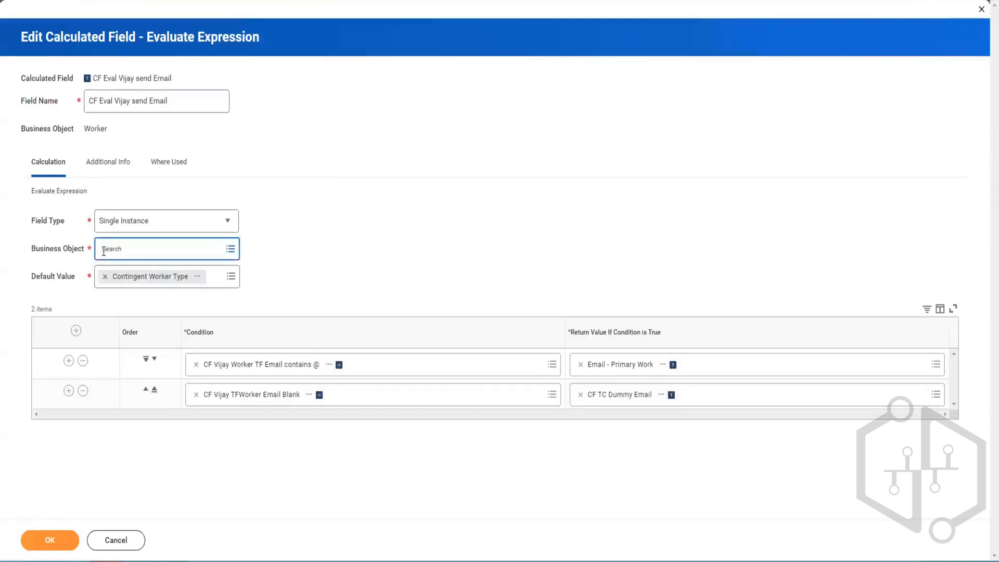
{"action": "left_click", "coordinate": [105, 276]}
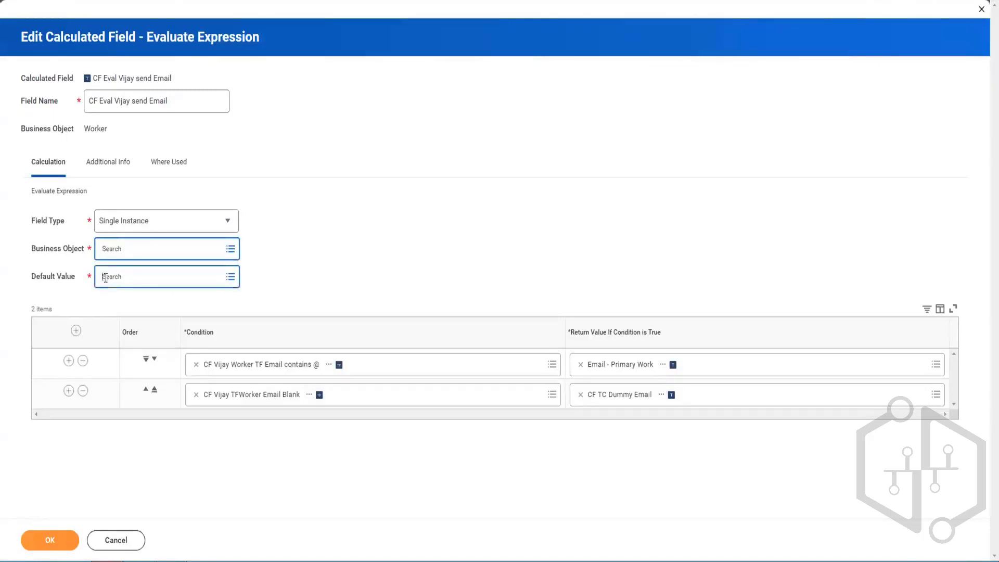
{"action": "left_click", "coordinate": [119, 245]}
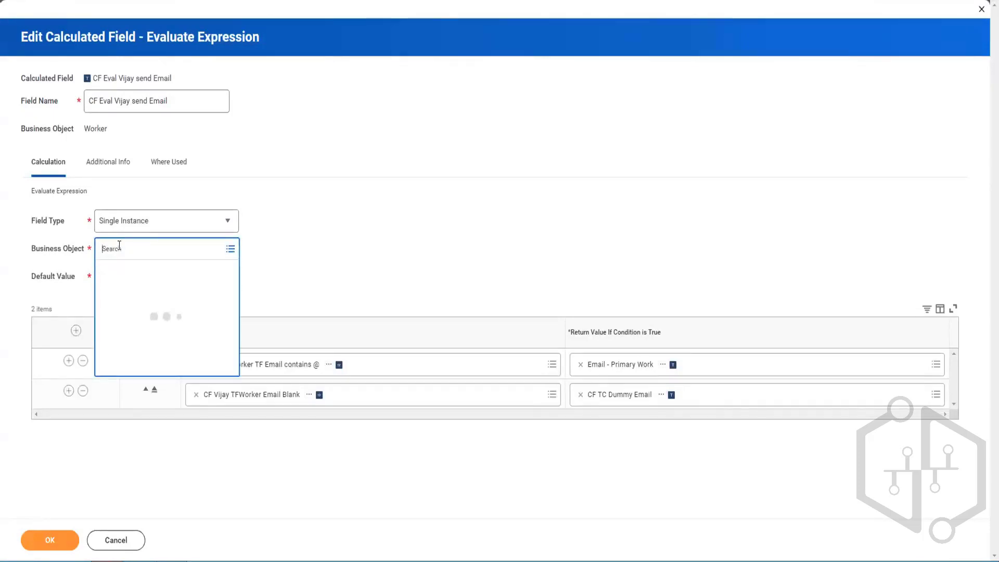
{"action": "type", "text": "worker"}
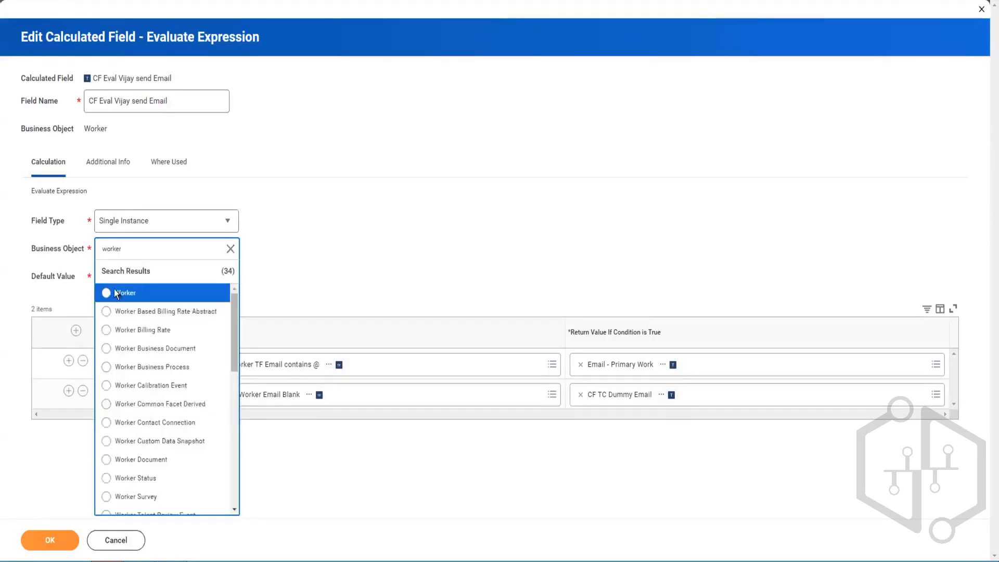
{"action": "left_click", "coordinate": [108, 293]}
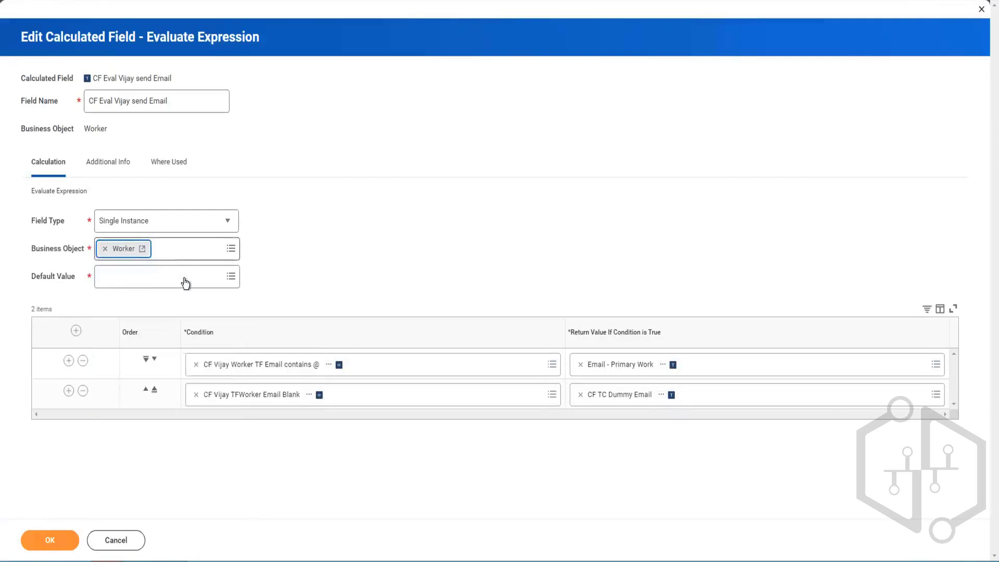
Step: Browse all Default Value choices for the Worker business object, and search for employee id to set Employee ID(s) as the default
{"action": "left_click", "coordinate": [191, 277]}
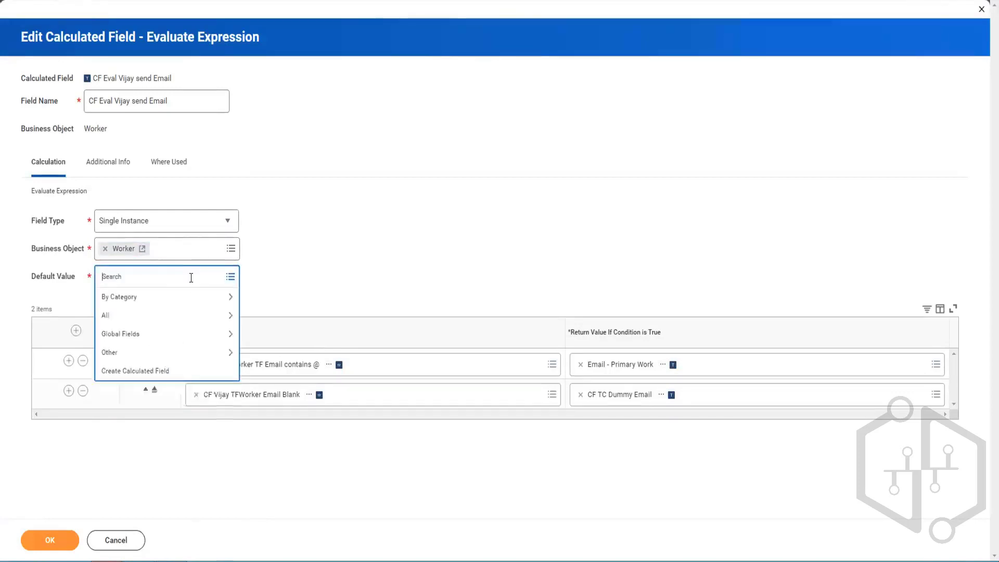
{"action": "left_click", "coordinate": [125, 314]}
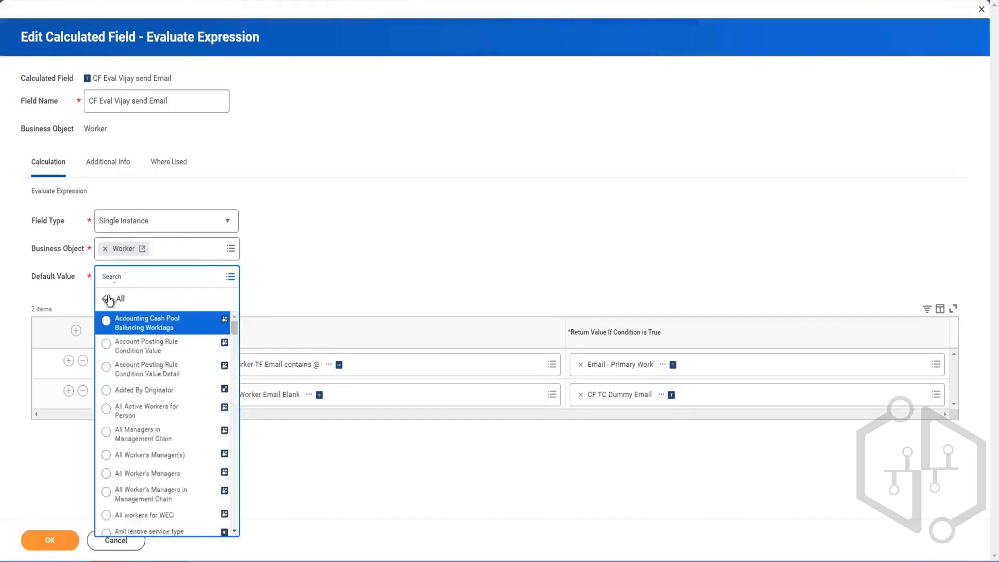
{"action": "scroll", "coordinate": [138, 438], "scroll_direction": "down", "scroll_amount": 10}
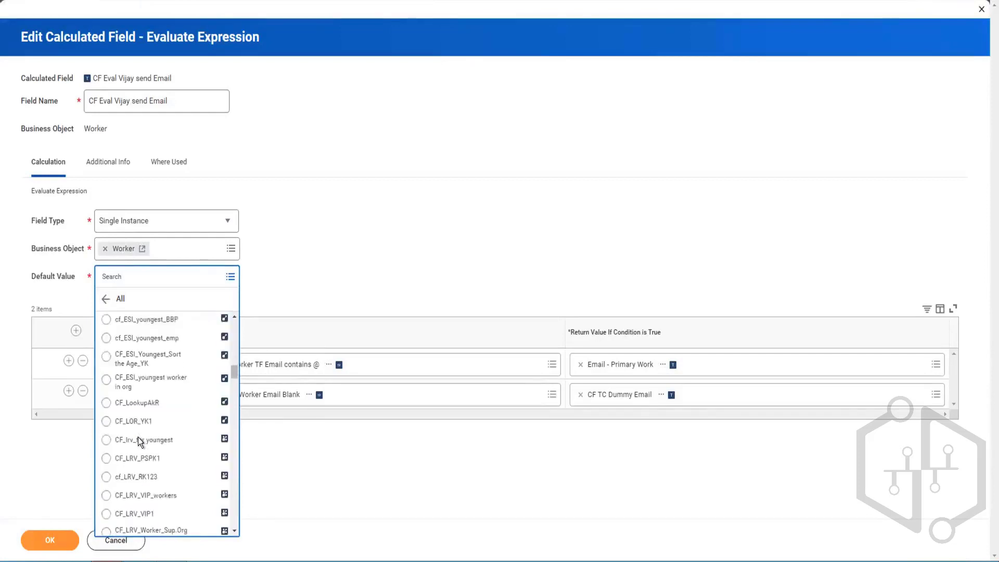
{"action": "scroll", "coordinate": [138, 437], "scroll_direction": "down", "scroll_amount": 10}
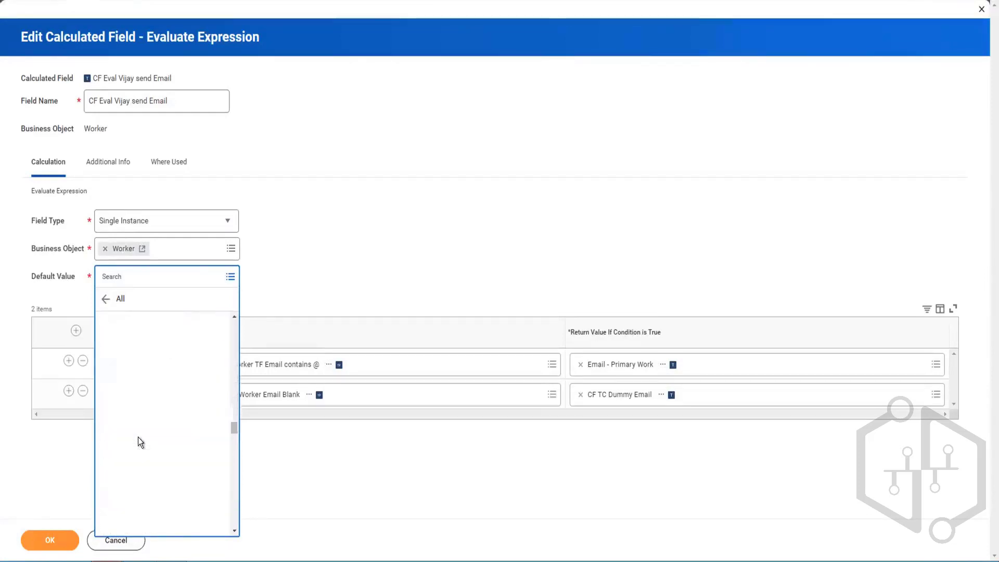
{"action": "left_click", "coordinate": [136, 277]}
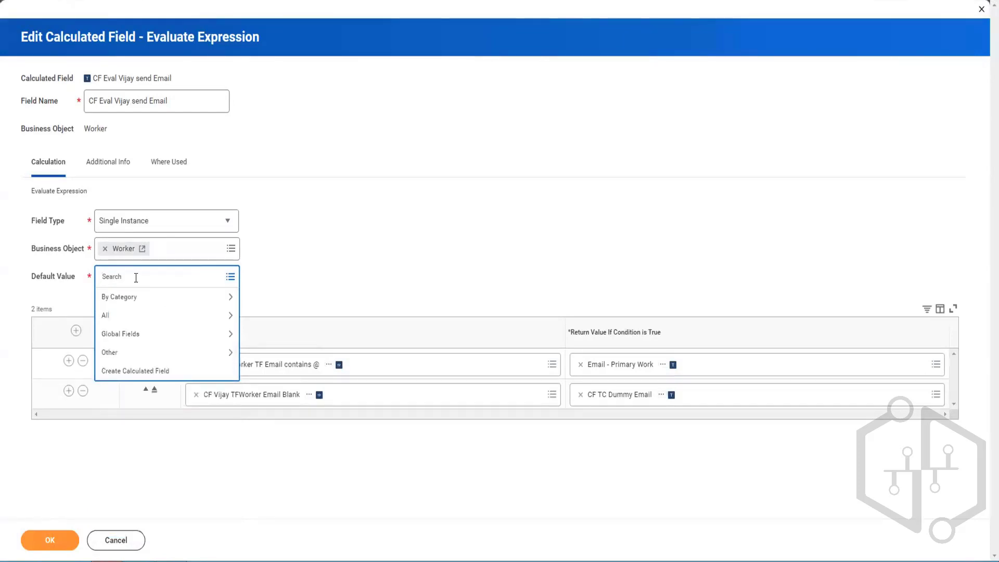
{"action": "type", "text": "employee id"}
{"action": "key", "text": "Return"}
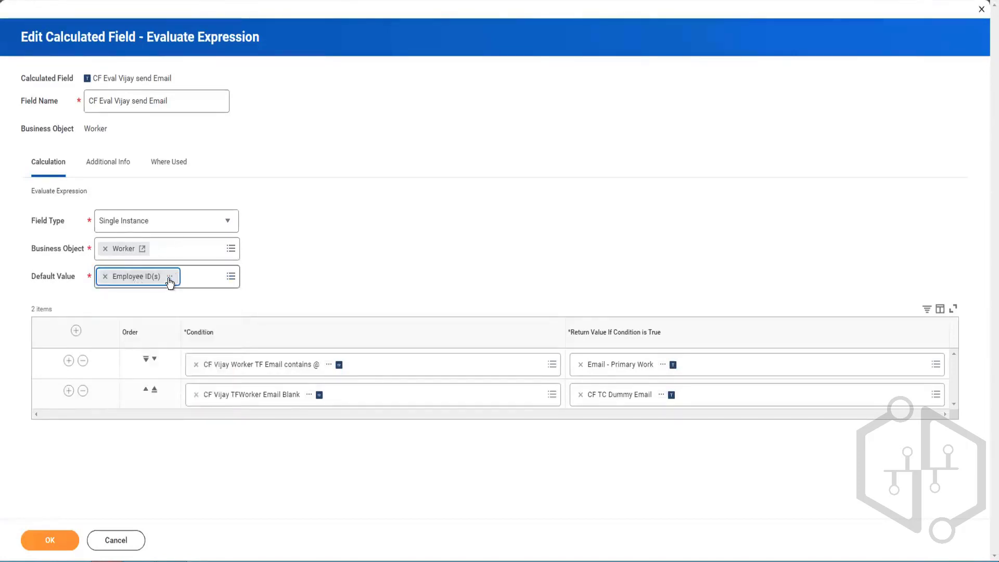
Step: Check the report field details of the Employee ID(s) default value, and set the Field Type to Text
{"action": "left_click", "coordinate": [171, 277]}
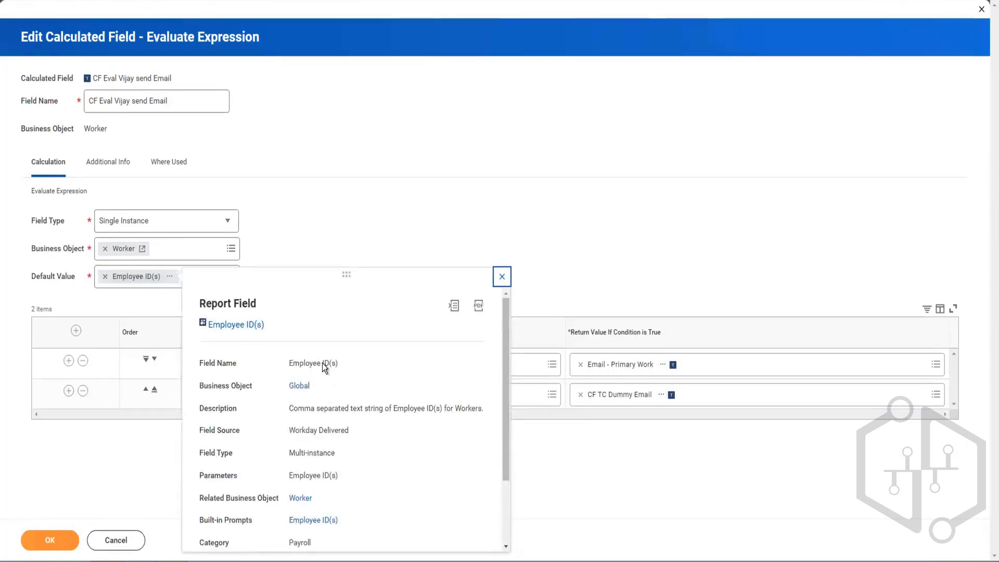
{"action": "left_click", "coordinate": [503, 280]}
{"action": "left_click", "coordinate": [211, 221]}
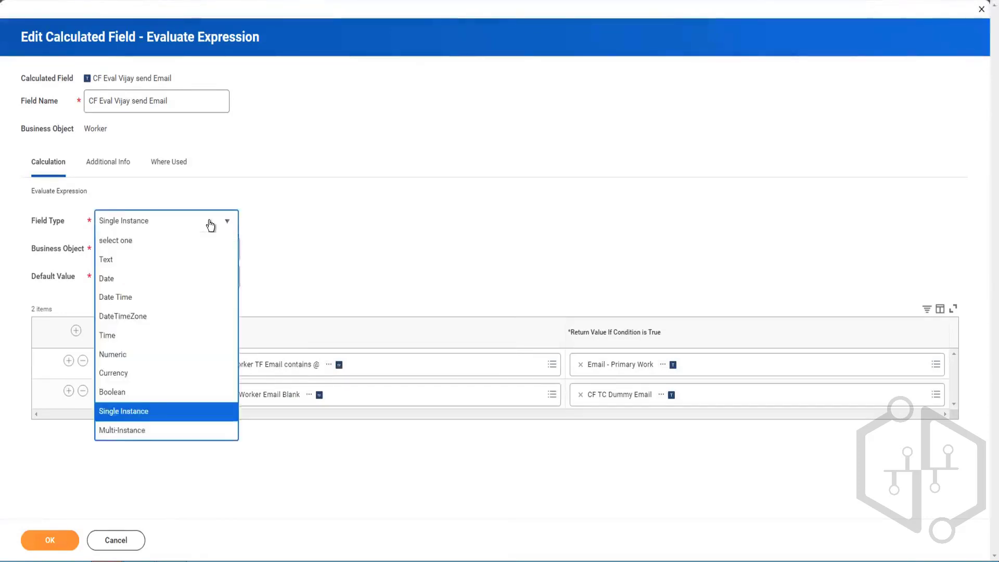
{"action": "left_click", "coordinate": [118, 260]}
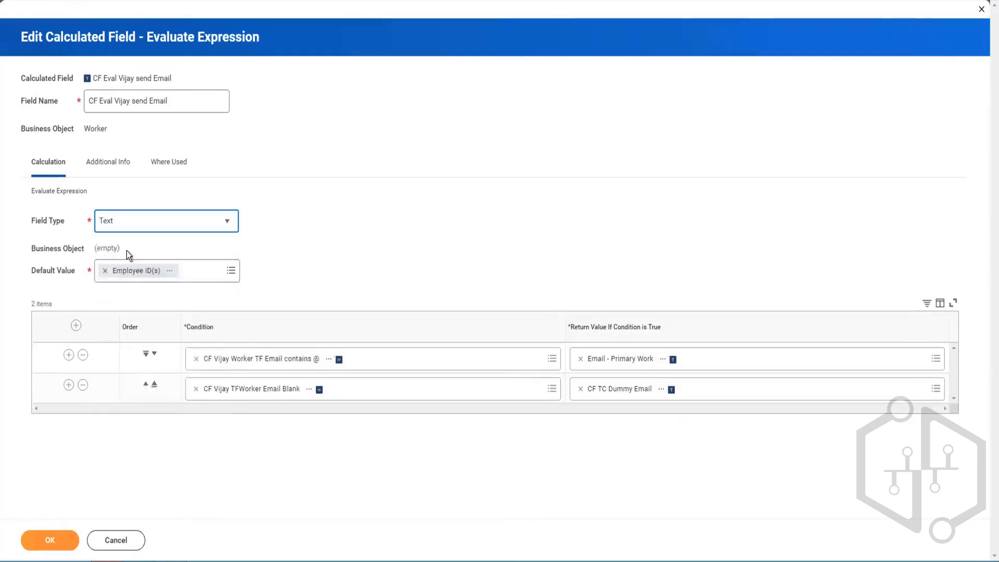
Step: Clear the Default Value of the evaluate expression and search the available text fields for employee id
{"action": "left_click", "coordinate": [104, 271]}
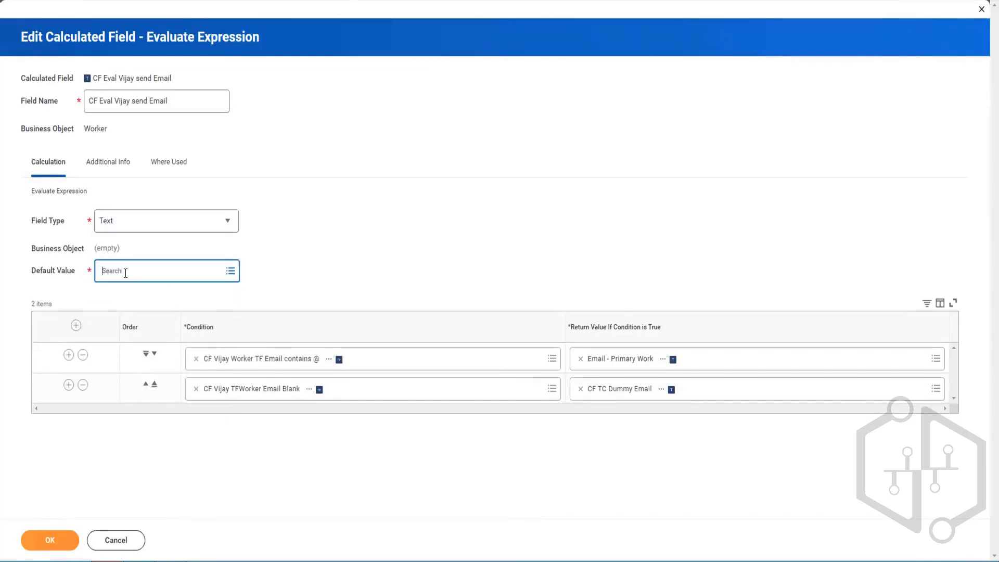
{"action": "type", "text": "emplo"}
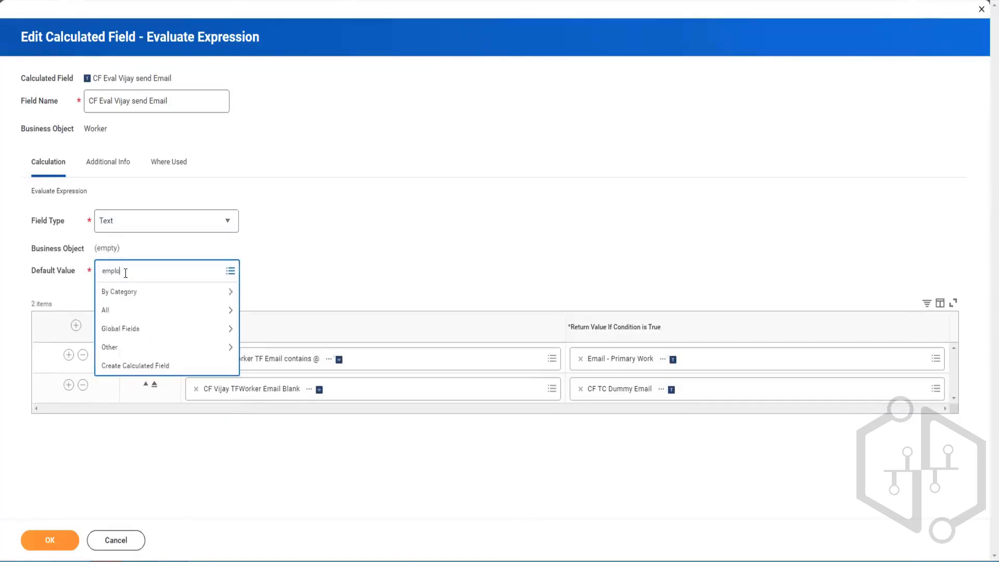
{"action": "type", "text": "yee id"}
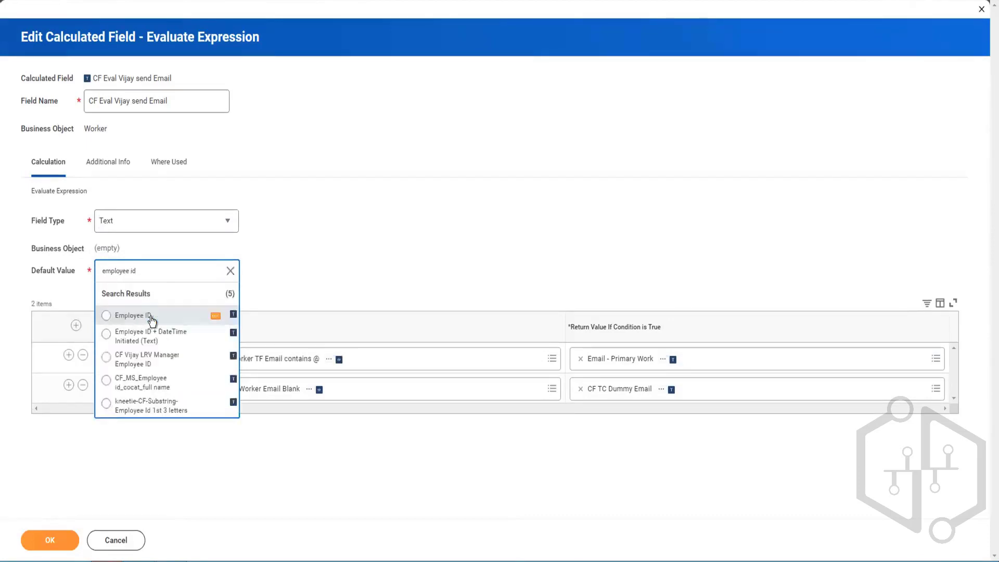
{"action": "left_click", "coordinate": [230, 271]}
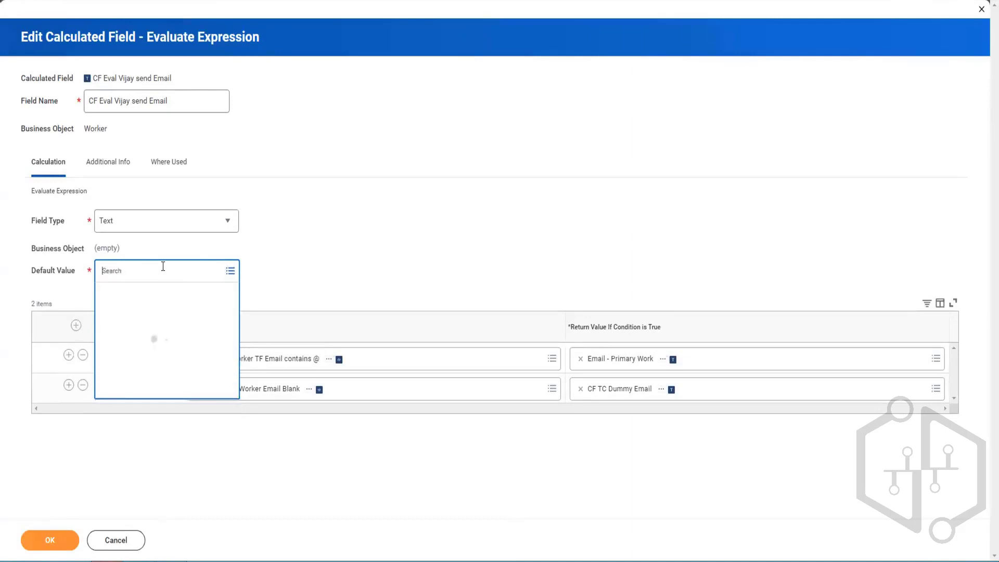
Step: Search the Default Value choices for email prim to examine the primary email text fields
{"action": "type", "text": "emial"}
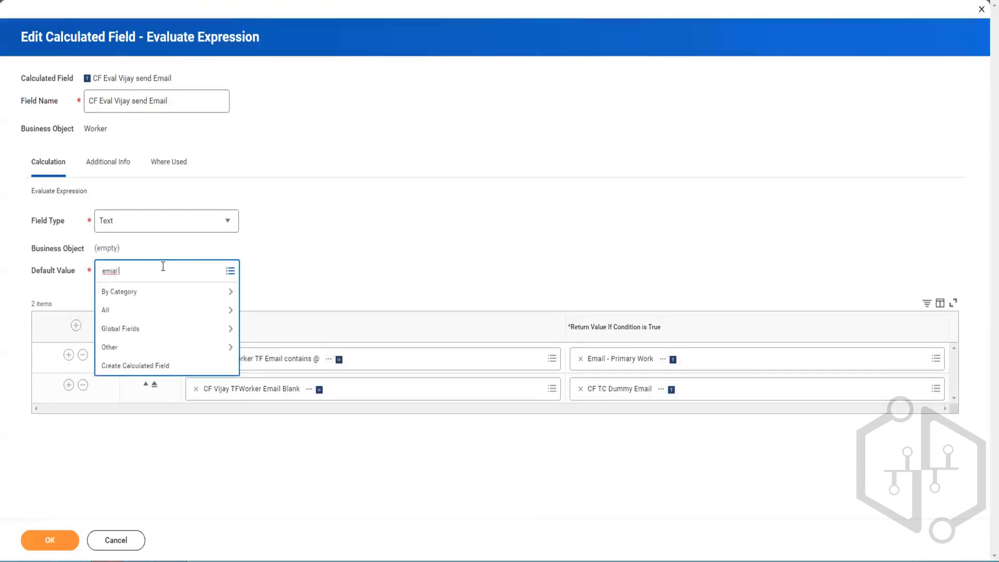
{"action": "key", "text": "BackSpace"}
{"action": "key", "text": "BackSpace"}
{"action": "key", "text": "BackSpace"}
{"action": "key", "text": "BackSpace"}
{"action": "key", "text": "BackSpace"}
{"action": "type", "text": "ail prim"}
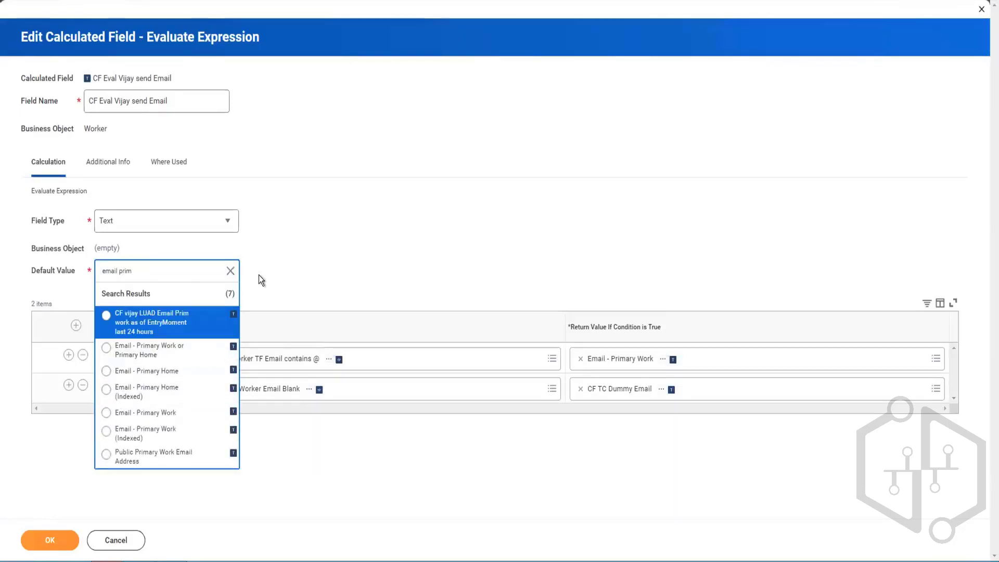
{"action": "left_click", "coordinate": [154, 386]}
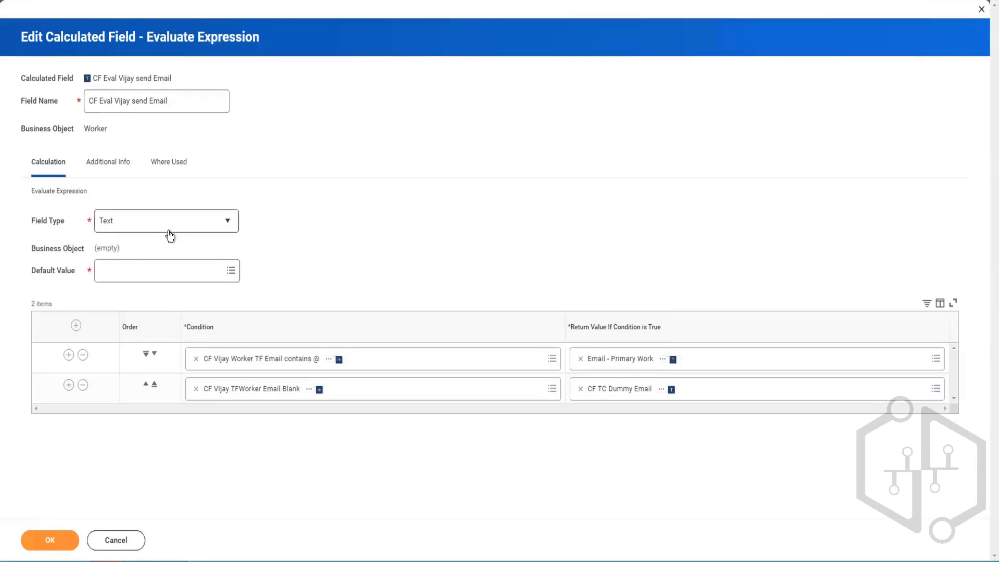
Step: Check the available Field Type options while keeping Text, and look at the Default Value choice categories
{"action": "left_click", "coordinate": [139, 228]}
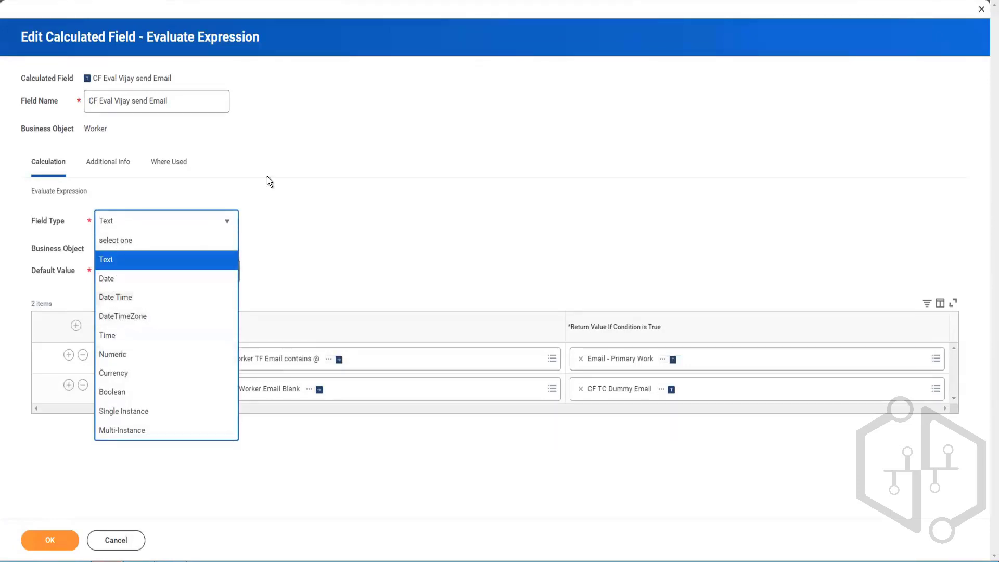
{"action": "left_click", "coordinate": [132, 257]}
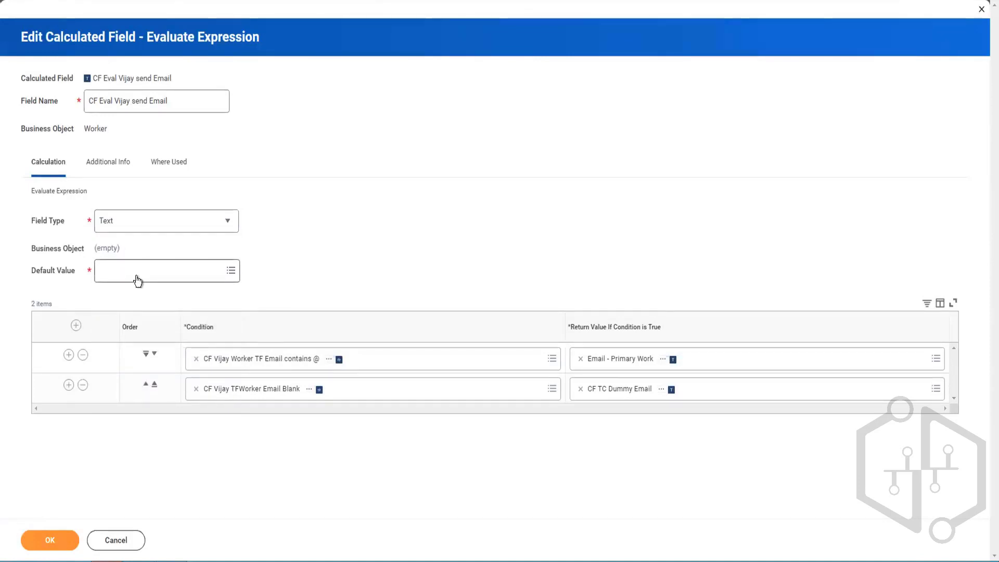
{"action": "left_click", "coordinate": [138, 281]}
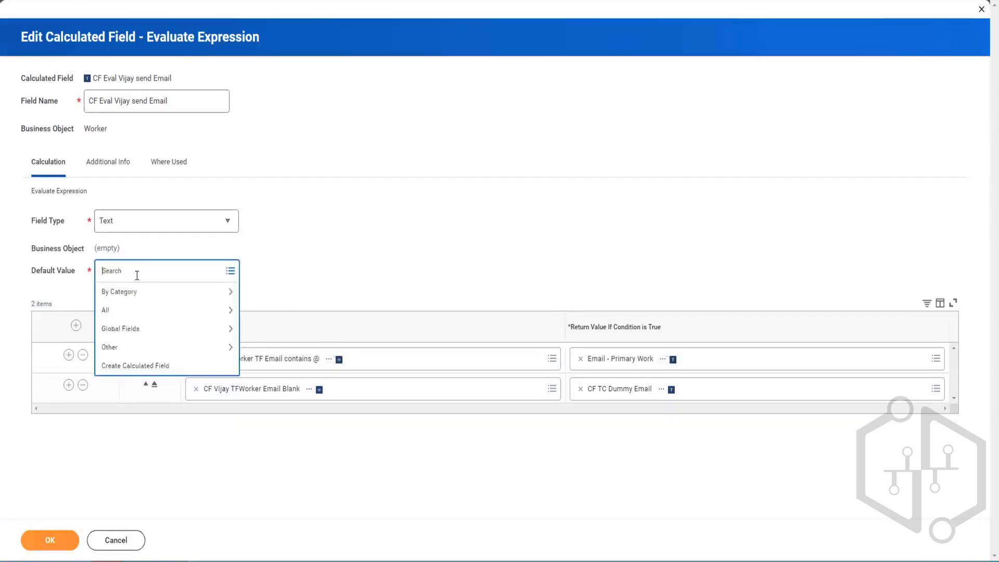
{"action": "left_click", "coordinate": [290, 259]}
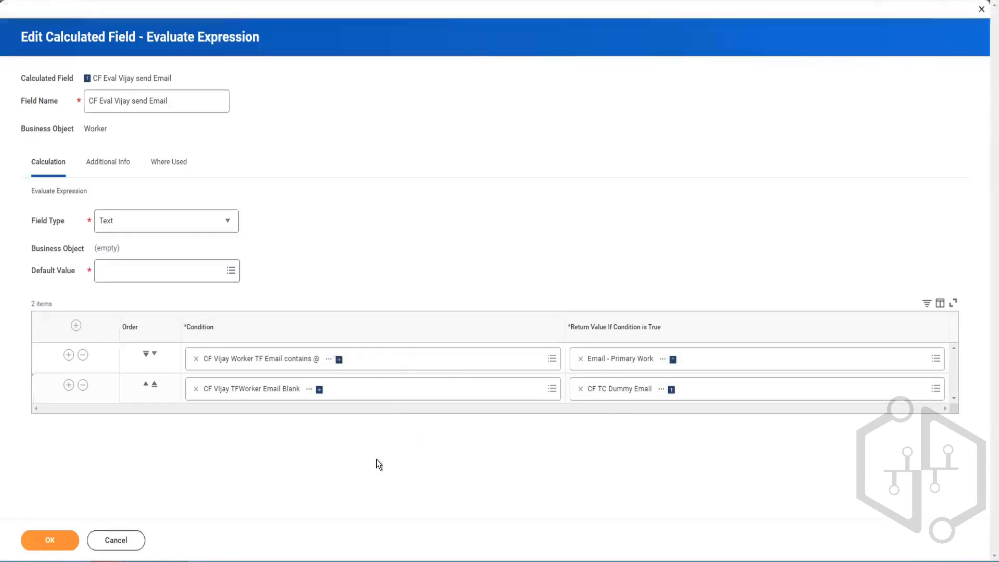
{"action": "left_click", "coordinate": [170, 273]}
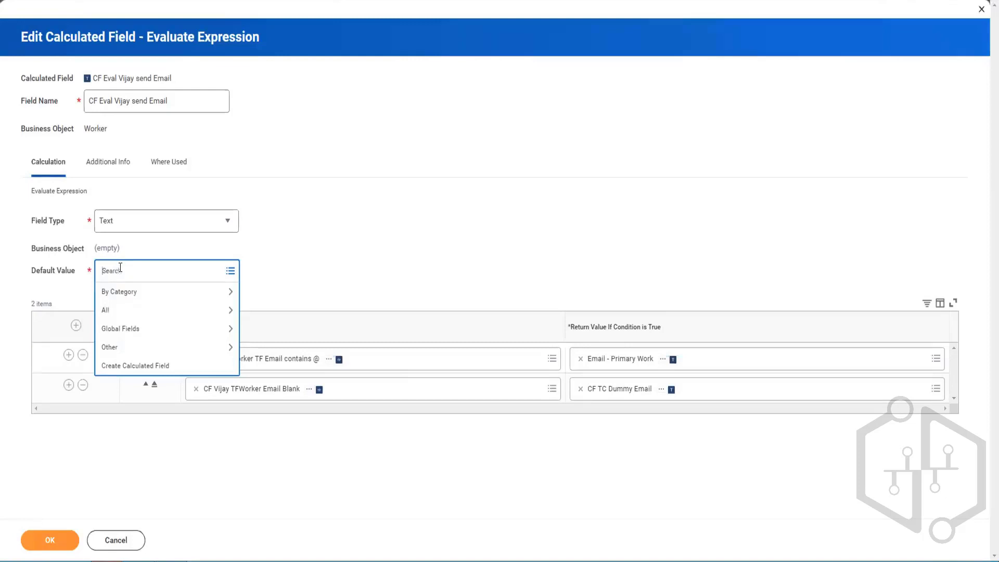
{"action": "left_click", "coordinate": [280, 240]}
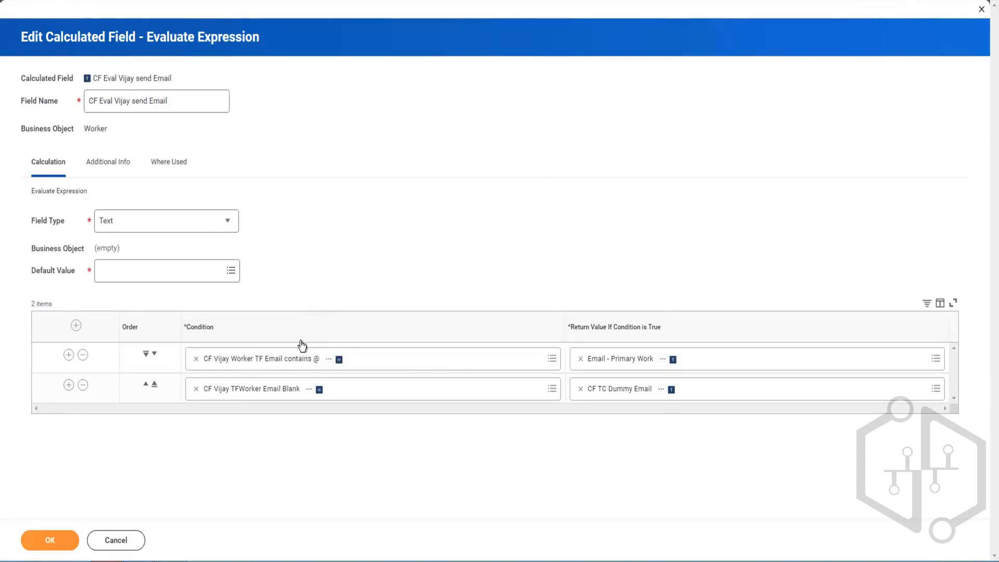
Step: View the Email contains @ condition of the first row in a new tab, and check the Email Blank condition of the second row
{"action": "left_click", "coordinate": [280, 360]}
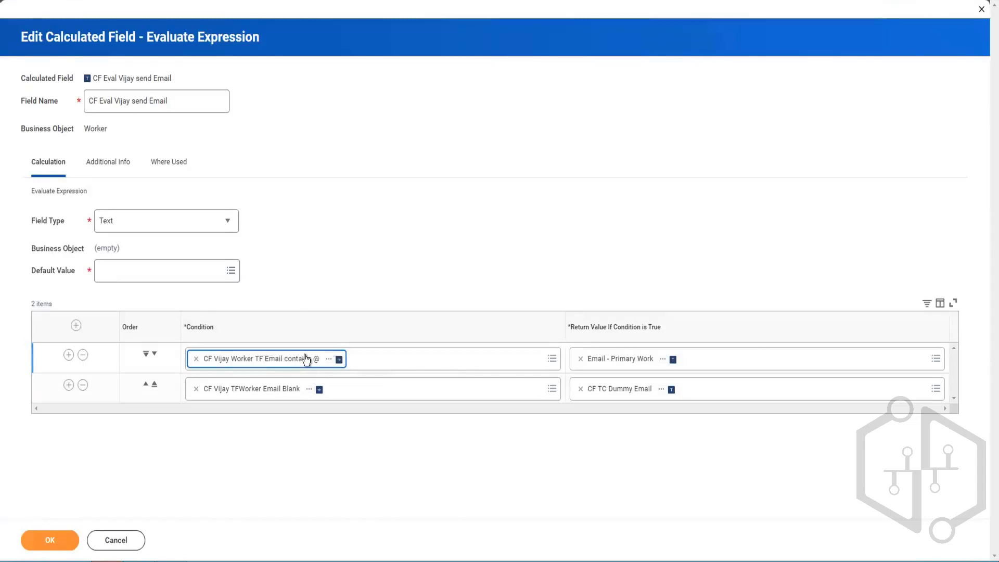
{"action": "right_click", "coordinate": [306, 359]}
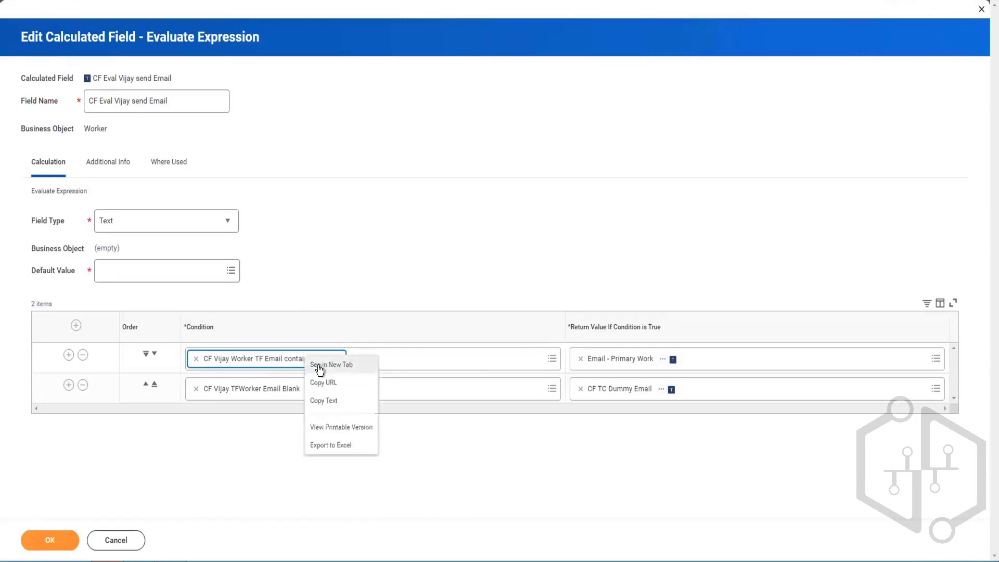
{"action": "left_click", "coordinate": [320, 365]}
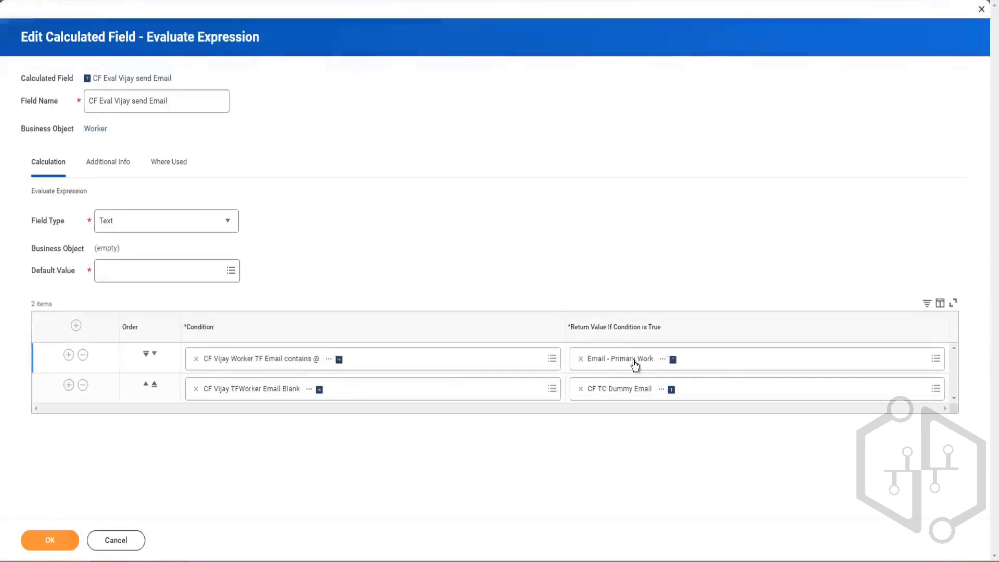
{"action": "right_click", "coordinate": [251, 395]}
{"action": "left_click", "coordinate": [325, 285]}
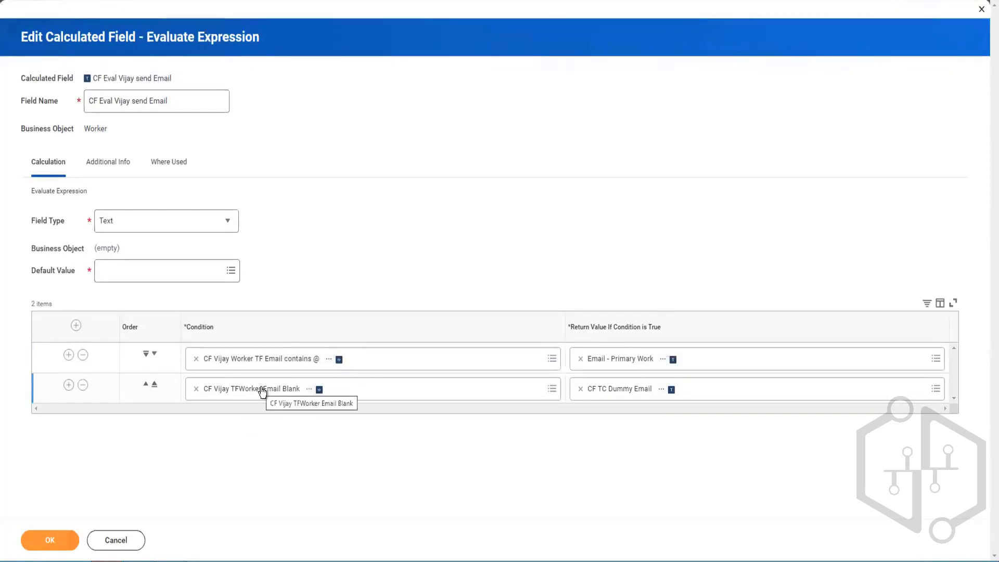
Step: View the CF TC Dummy Email return value in a new tab, checking its text constant and business object
{"action": "right_click", "coordinate": [625, 393]}
{"action": "left_click", "coordinate": [639, 400]}
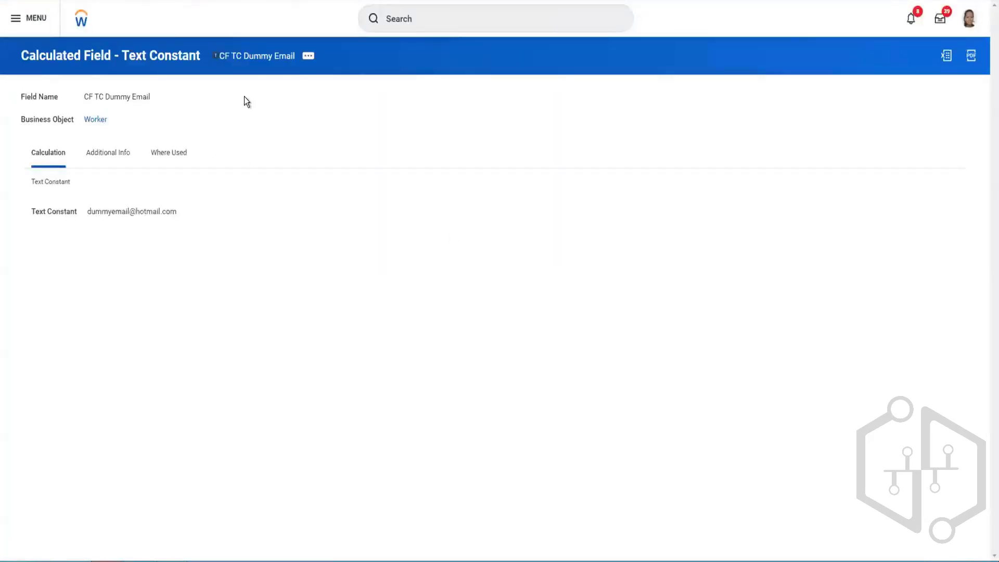
{"action": "mouse_move", "coordinate": [94, 121]}
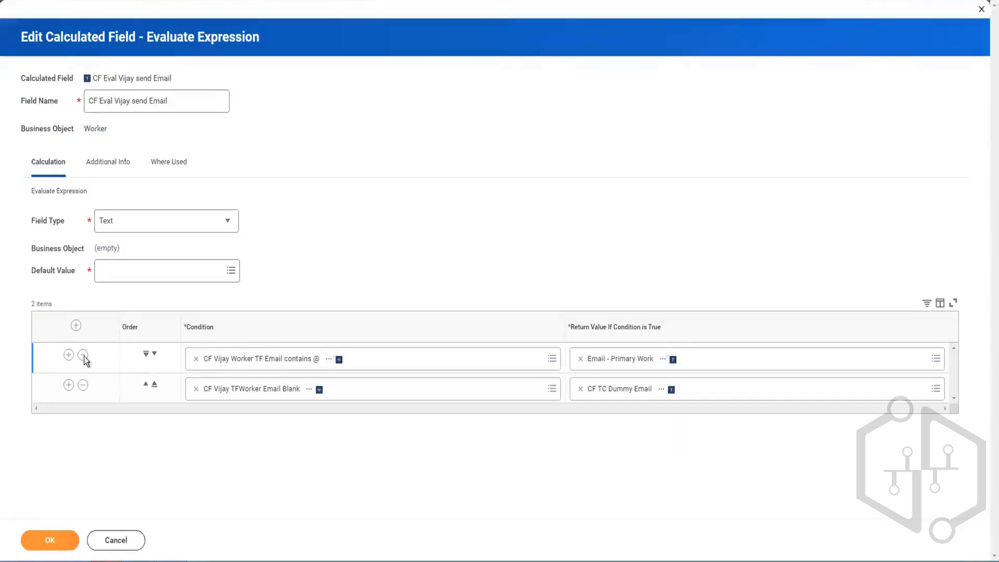
{"action": "left_click", "coordinate": [69, 354]}
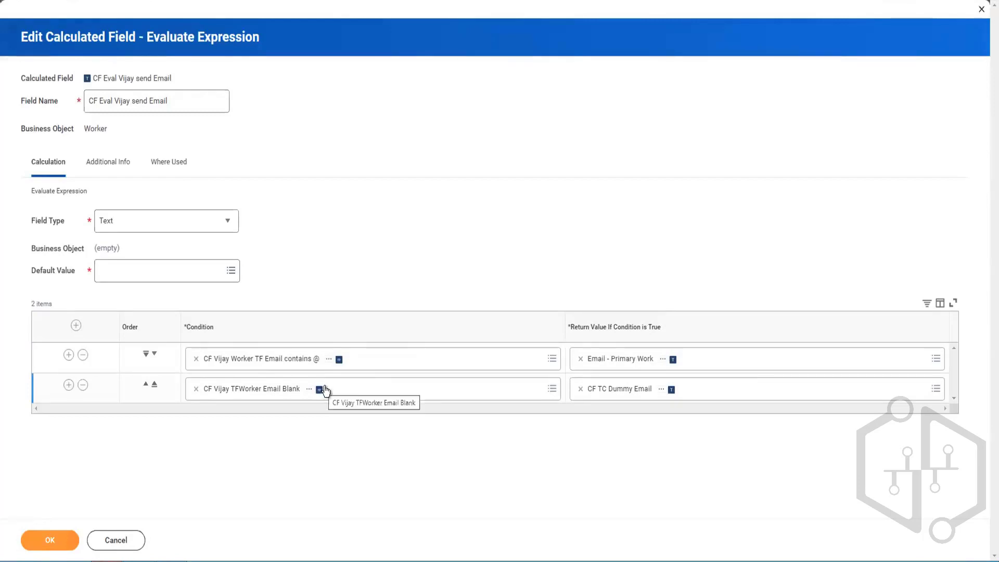
{"action": "left_click", "coordinate": [284, 358]}
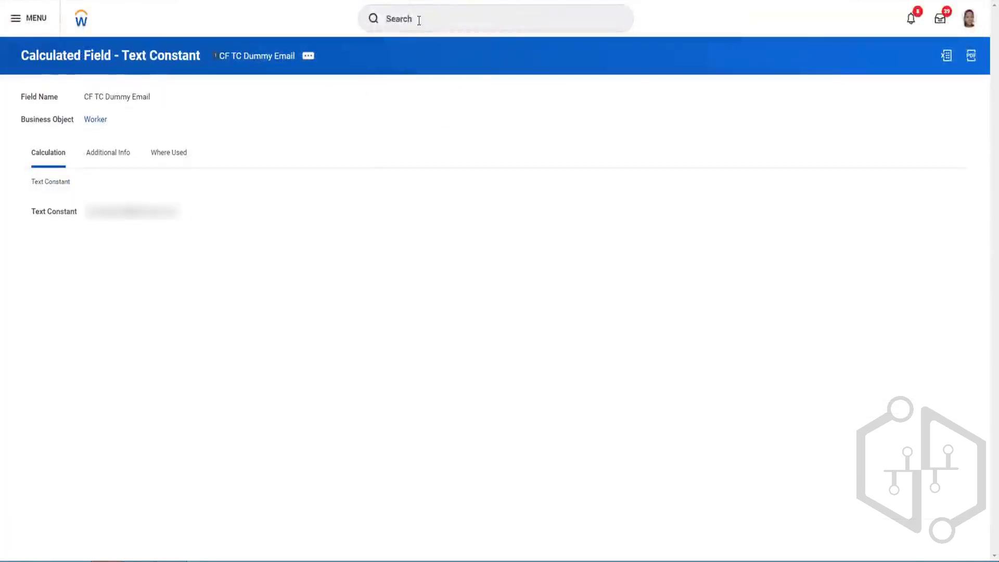
Step: Create a calculated field named CF Vijay TF cost center A amd Company B on the Worker business object with the True/False Condition function
{"action": "left_click", "coordinate": [418, 20]}
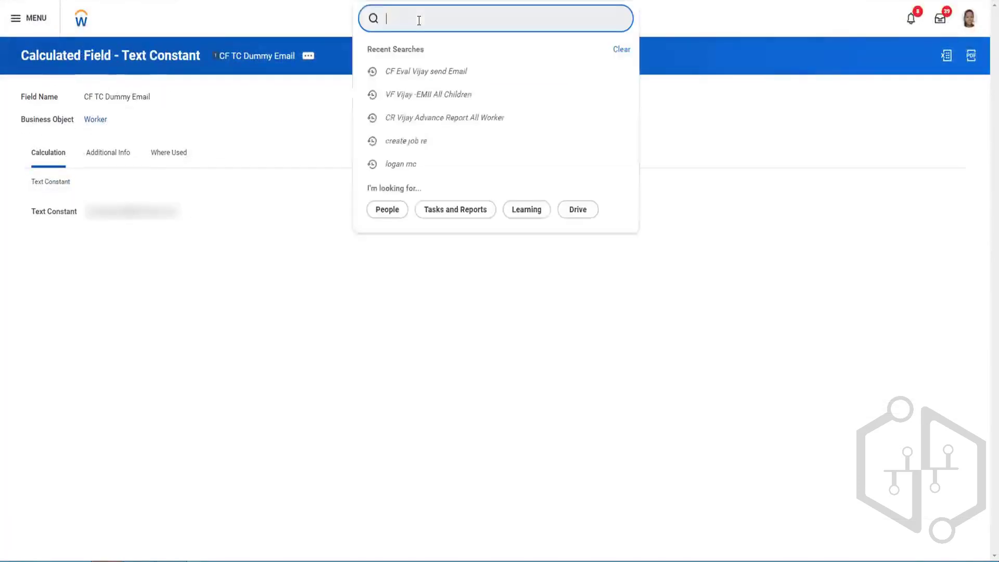
{"action": "type", "text": "cre calc fie"}
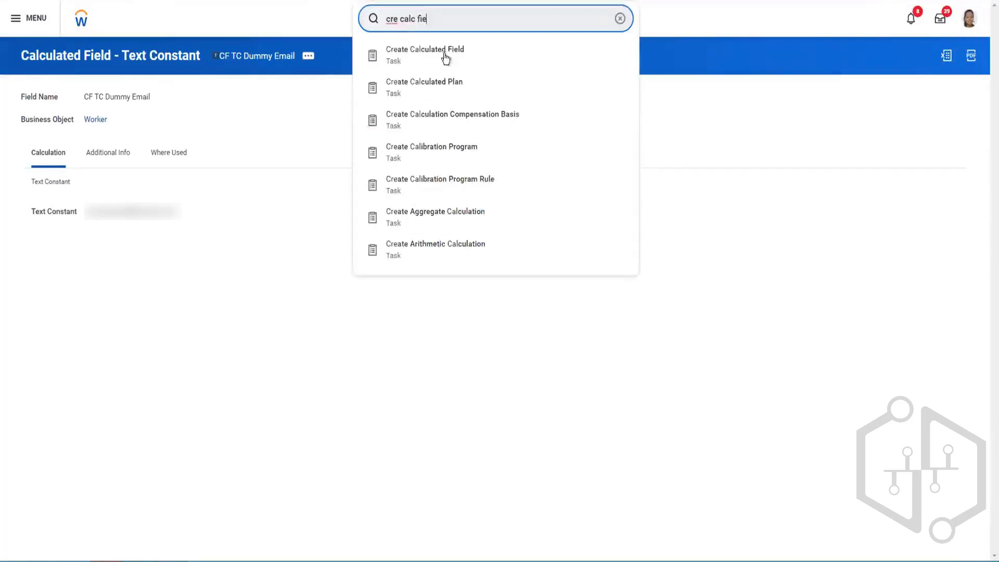
{"action": "left_click", "coordinate": [427, 55]}
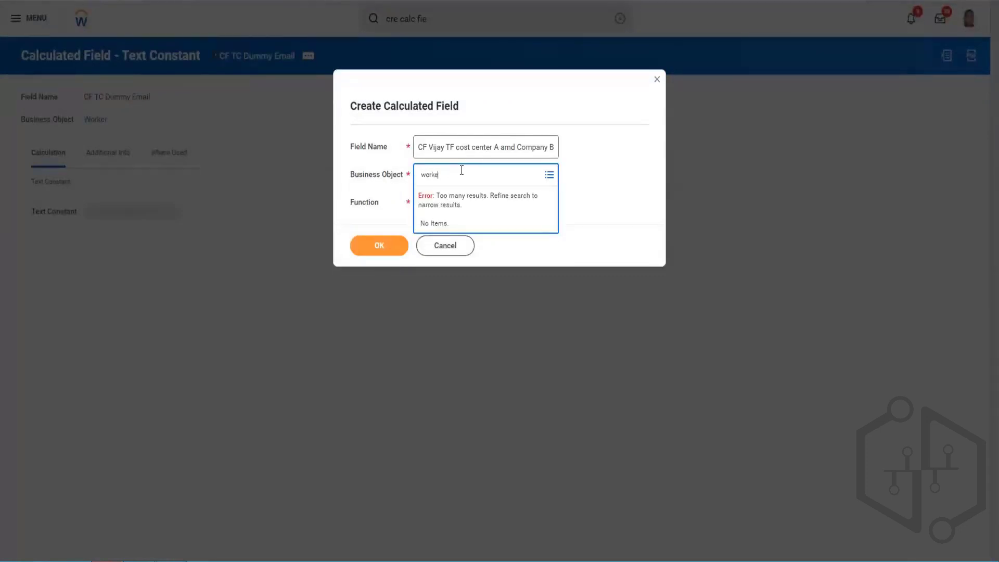
{"action": "type", "text": "r"}
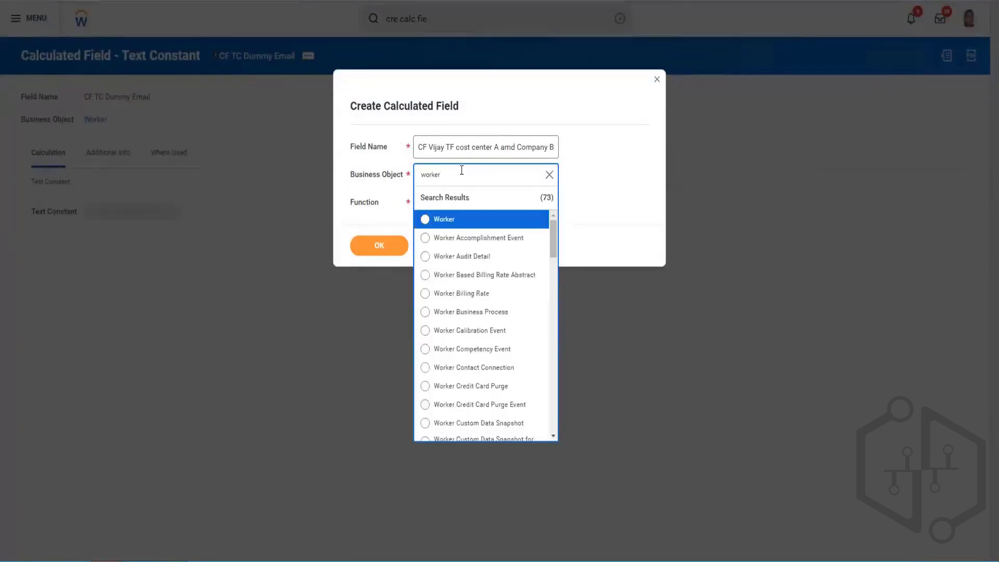
{"action": "key", "text": "Return"}
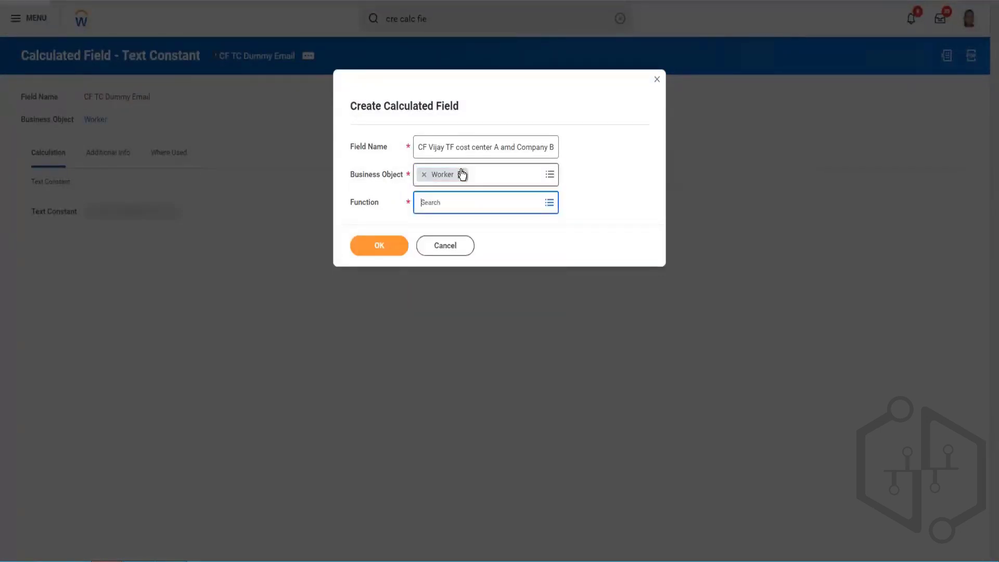
{"action": "type", "text": "true fal"}
{"action": "left_click", "coordinate": [388, 245]}
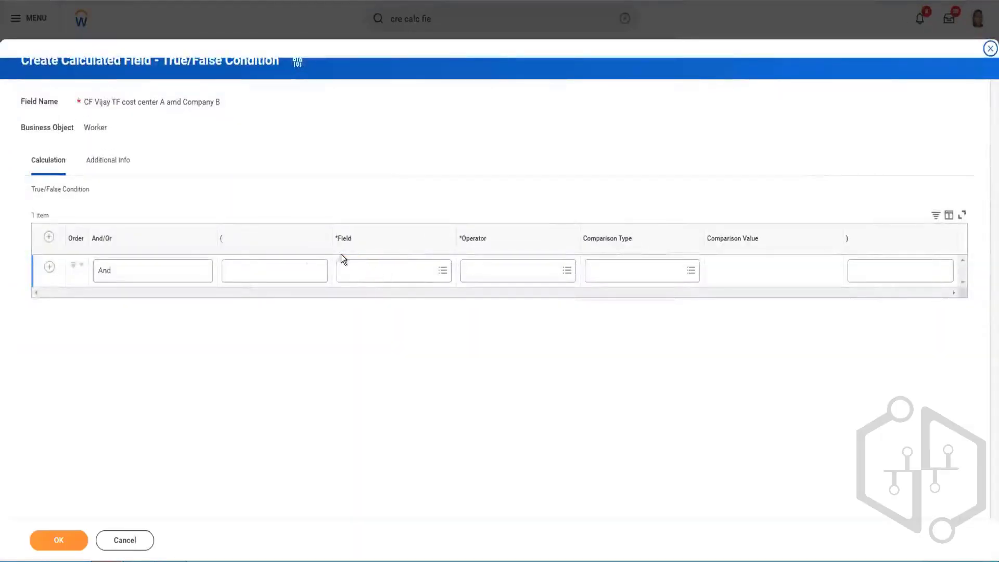
Step: Set the first condition row to the Cost Center field, the operator in the selection list, and comparison type Value specified in this filter
{"action": "left_click", "coordinate": [370, 279]}
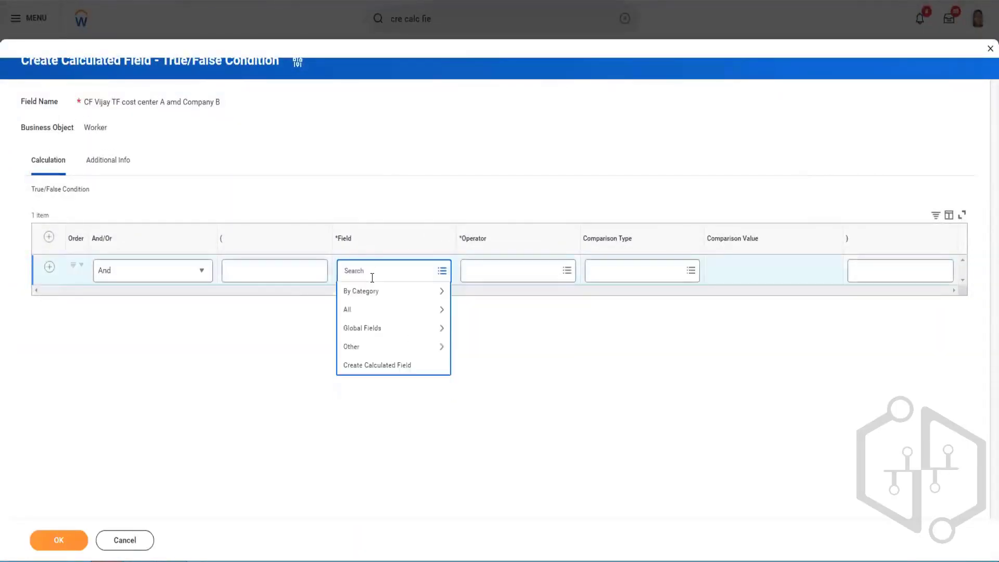
{"action": "type", "text": "cost center"}
{"action": "key", "text": "Return"}
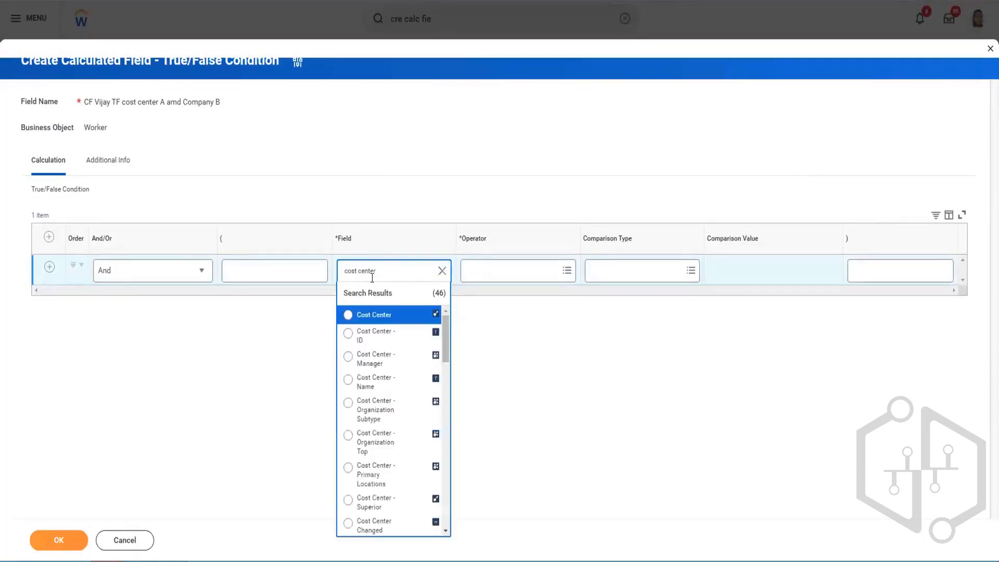
{"action": "key", "text": "Return"}
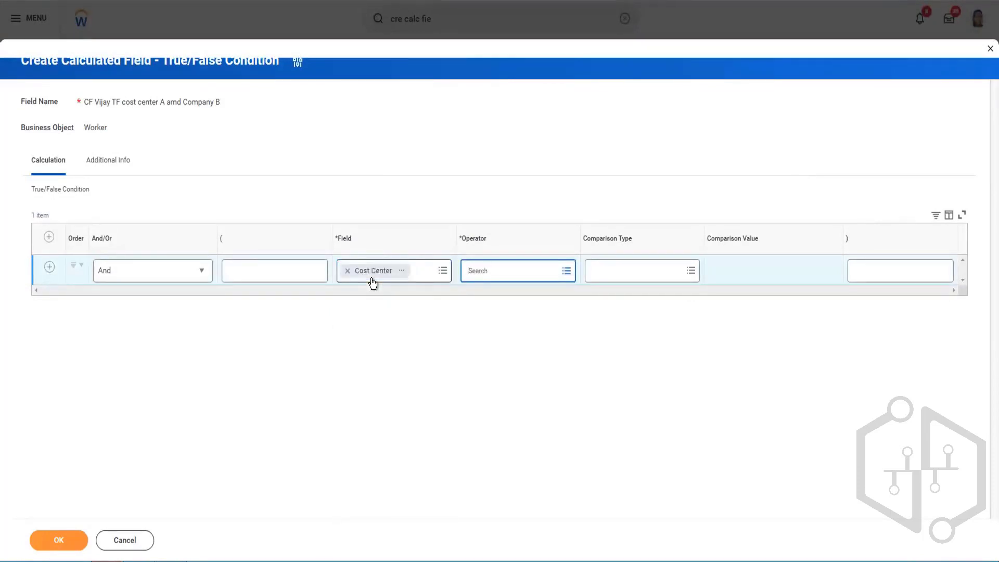
{"action": "type", "text": "in the"}
{"action": "key", "text": "Return"}
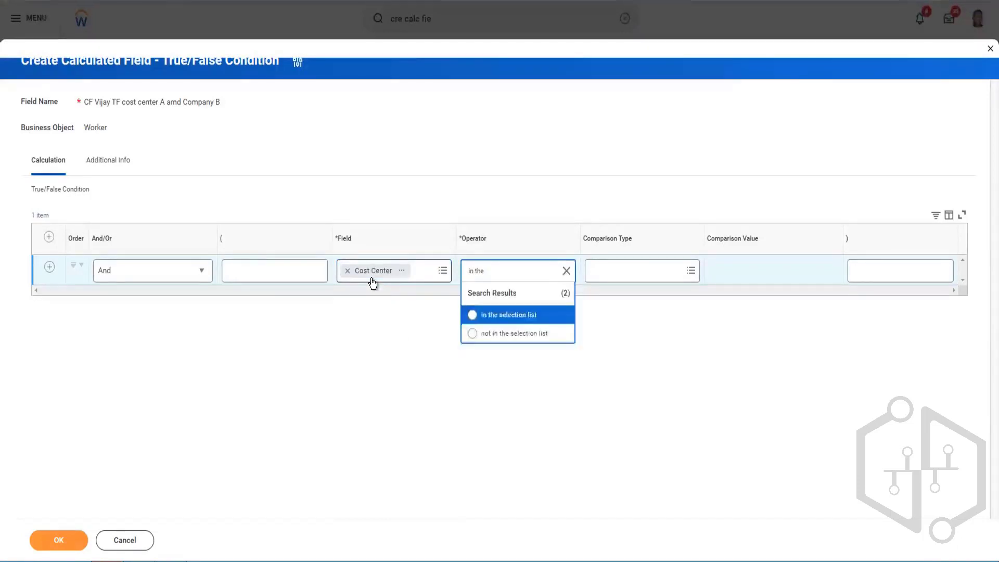
{"action": "key", "text": "Return"}
{"action": "key", "text": "Tab"}
{"action": "key", "text": "Return"}
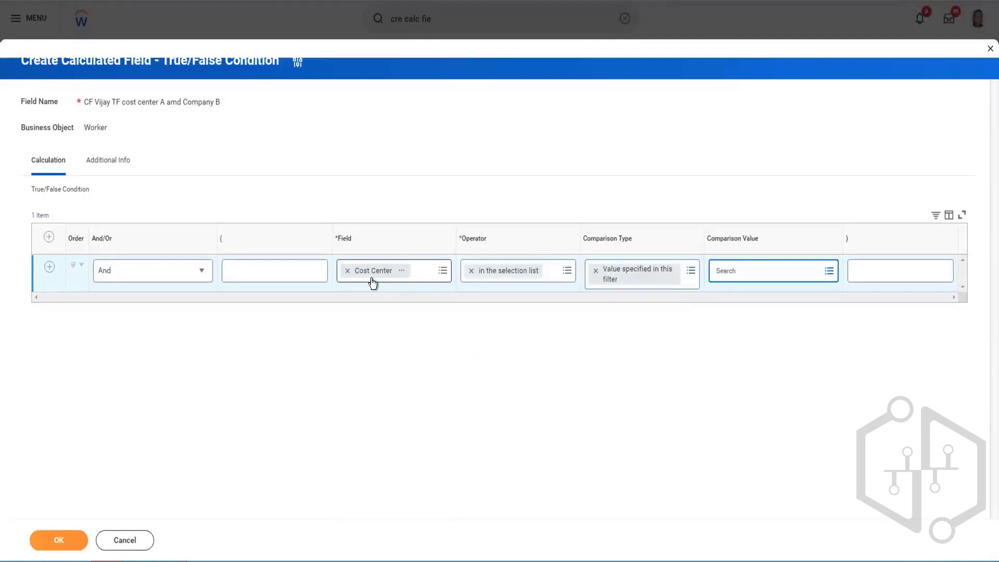
Step: Set the Cost Center comparison value to 36500 Wealth of Knowledge Test and add a second condition row
{"action": "type", "text": "tets"}
{"action": "key", "text": "Return"}
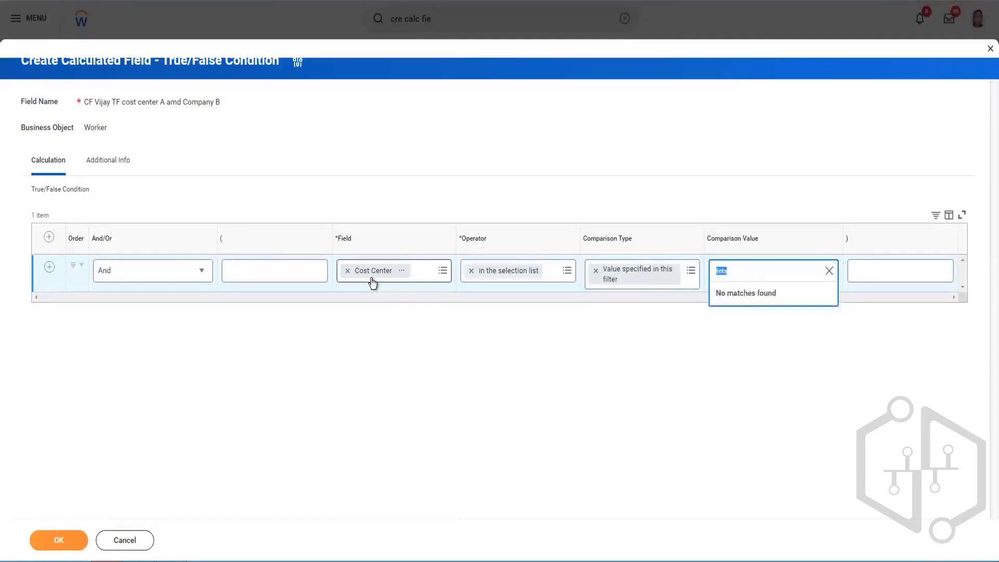
{"action": "type", "text": "test"}
{"action": "key", "text": "Return"}
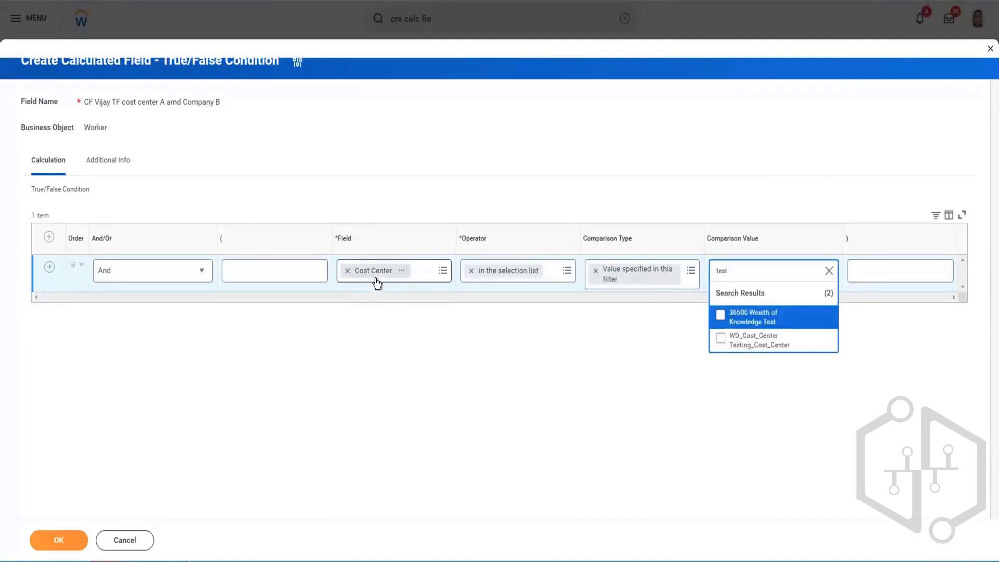
{"action": "left_click", "coordinate": [720, 317]}
{"action": "left_click", "coordinate": [319, 264]}
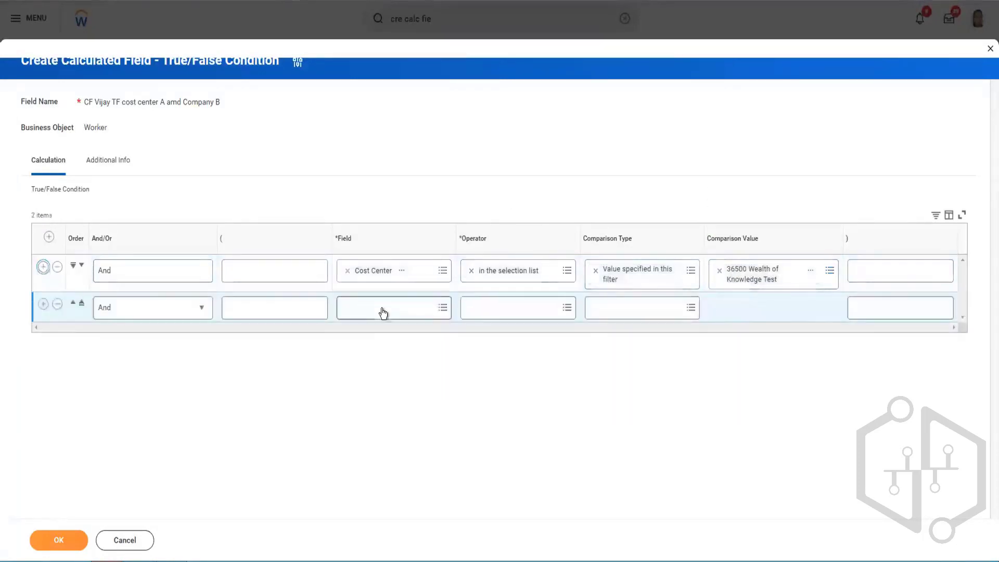
Step: Set the second condition row to the Company field with the operator in the selection list
{"action": "left_click", "coordinate": [383, 308]}
{"action": "type", "text": "compay"}
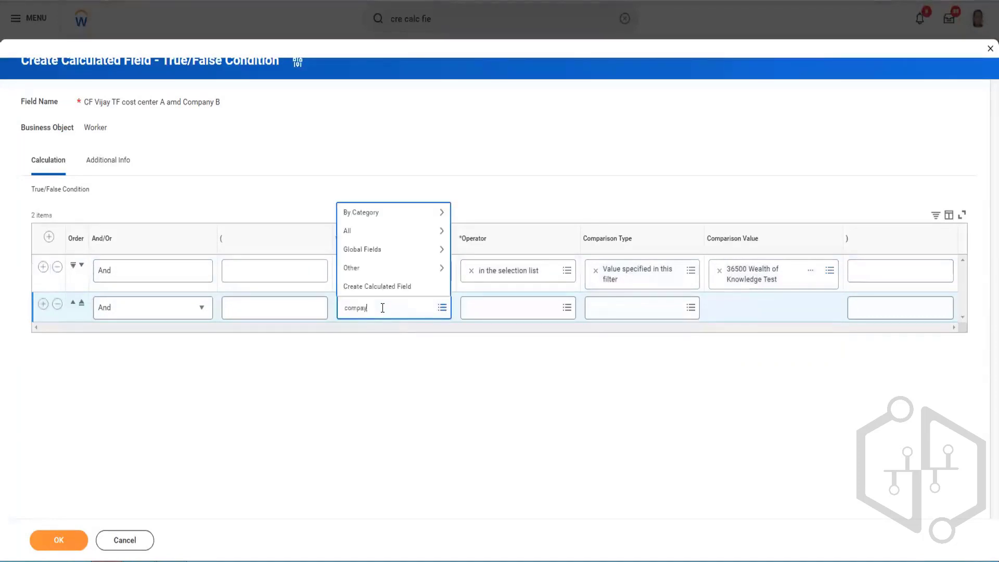
{"action": "key", "text": "BackSpace"}
{"action": "key", "text": "BackSpace"}
{"action": "type", "text": "any"}
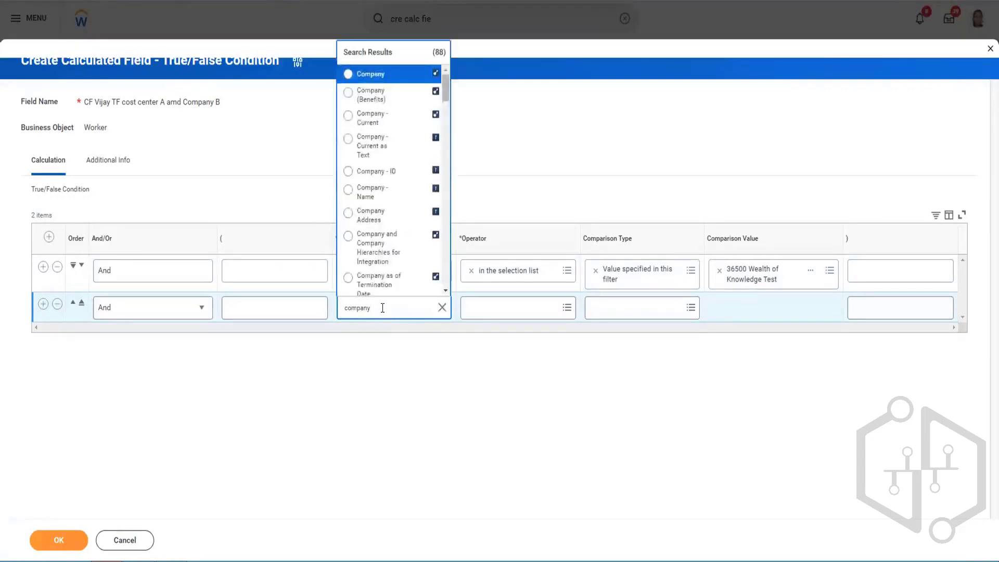
{"action": "key", "text": "Return"}
{"action": "left_click", "coordinate": [508, 308]}
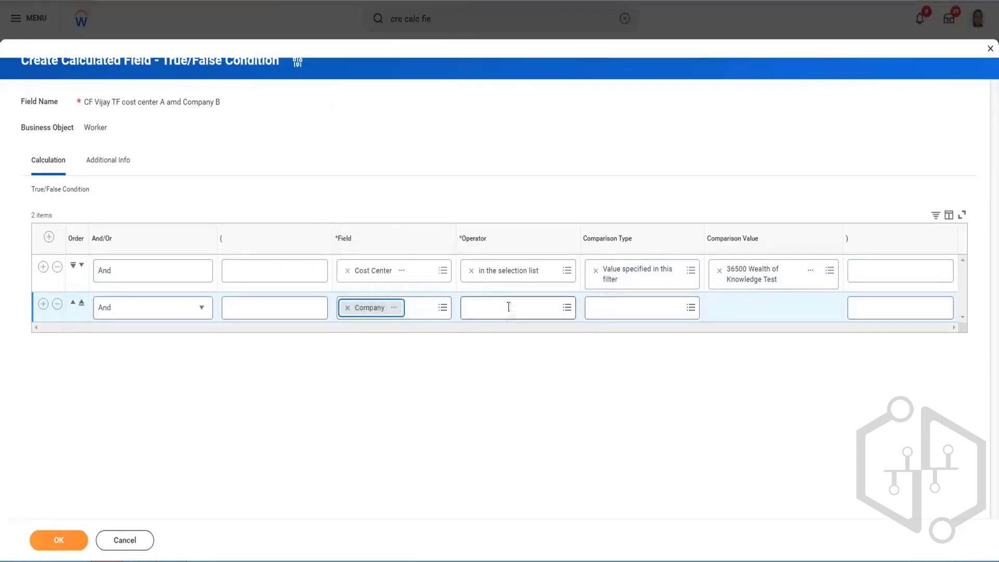
{"action": "type", "text": "in the"}
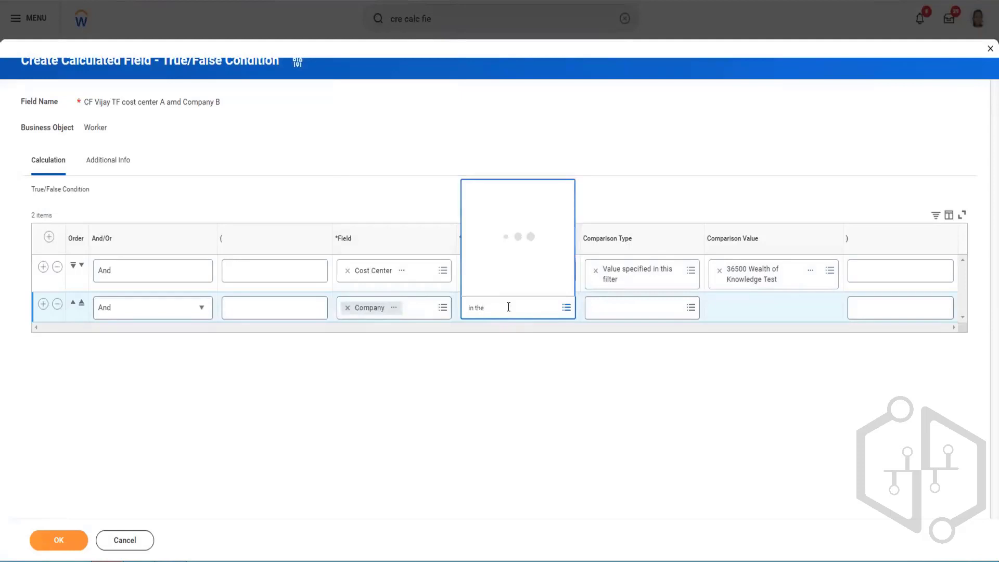
{"action": "key", "text": "Return"}
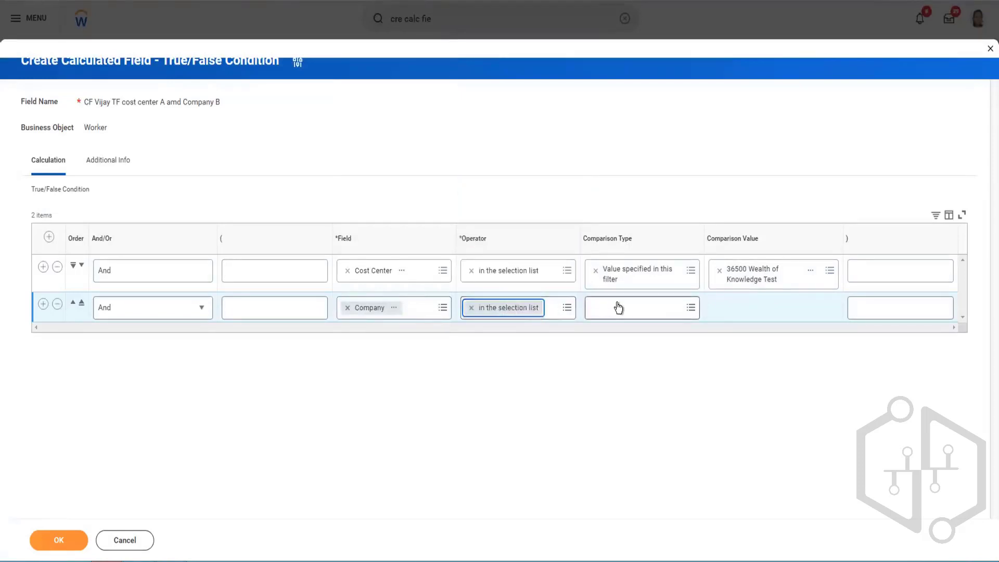
Step: Set the Company comparison value to ABC ABC0 and save the true/false calculated field
{"action": "left_click", "coordinate": [747, 311]}
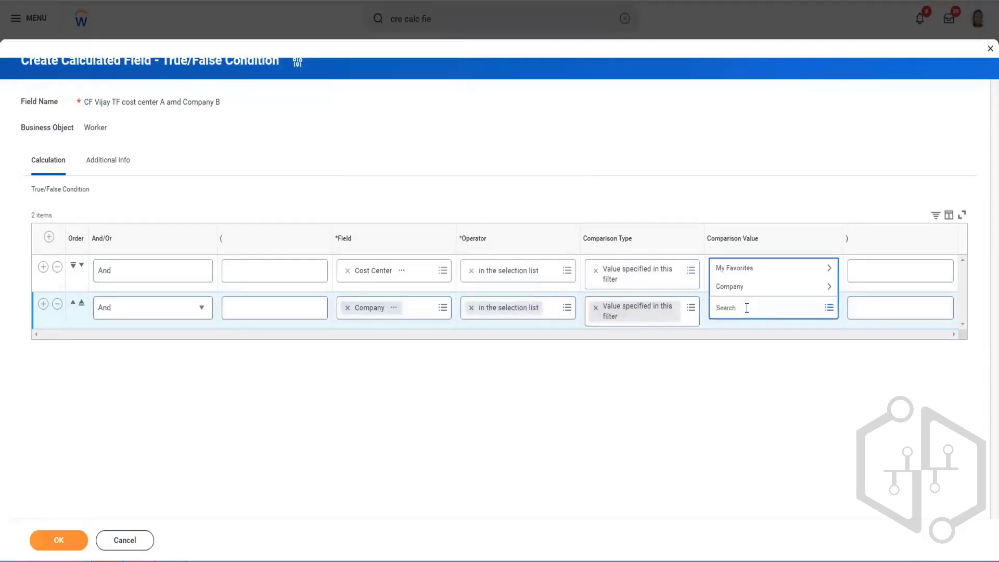
{"action": "type", "text": "an"}
{"action": "type", "text": "bc"}
{"action": "key", "text": "Return"}
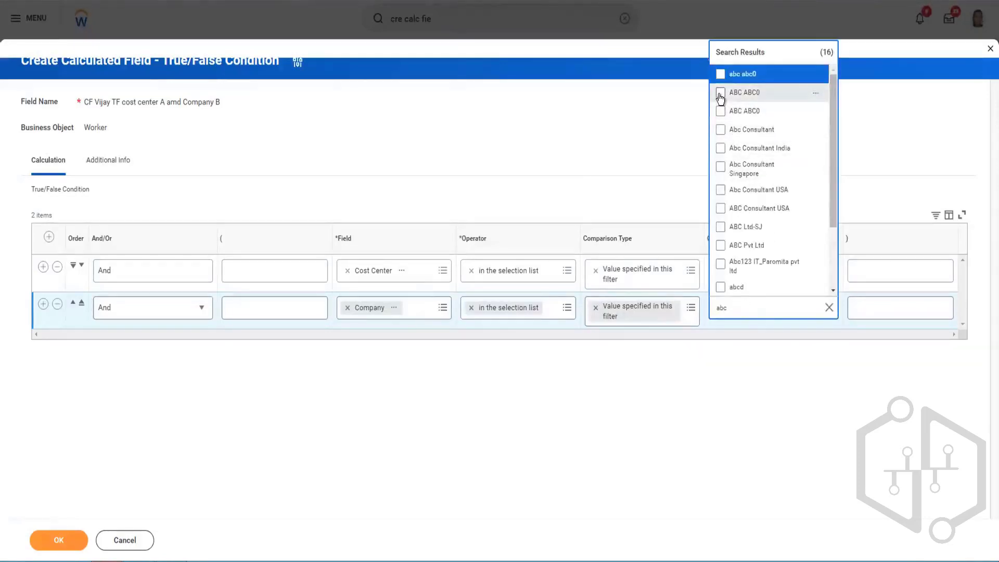
{"action": "left_click", "coordinate": [720, 94]}
{"action": "left_click", "coordinate": [557, 117]}
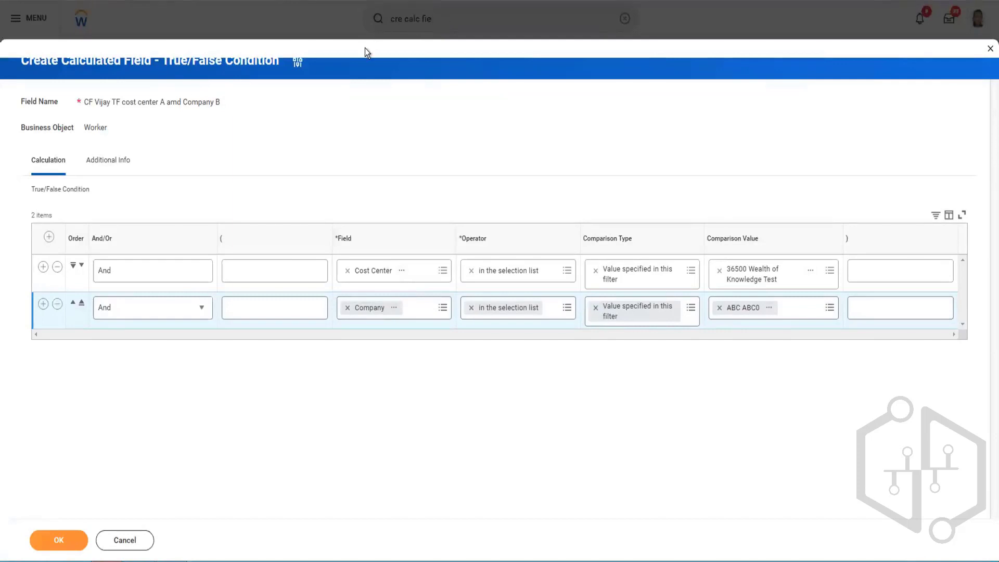
{"action": "left_click", "coordinate": [65, 538]}
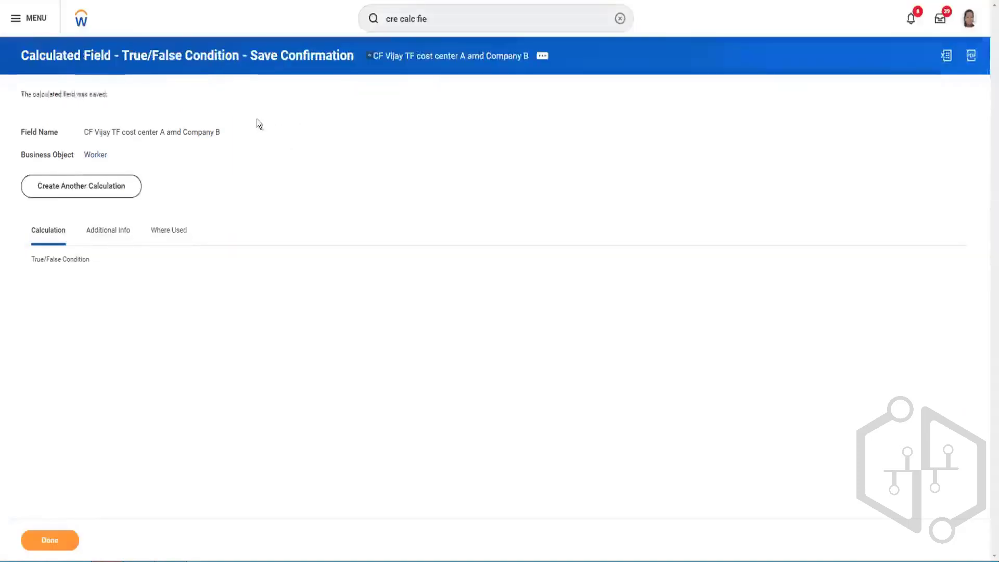
Step: Add CF Vijay TF cost center A amd Company B as a condition of CF Eval Vijay send Email and move it to first position
{"action": "left_click", "coordinate": [395, 55]}
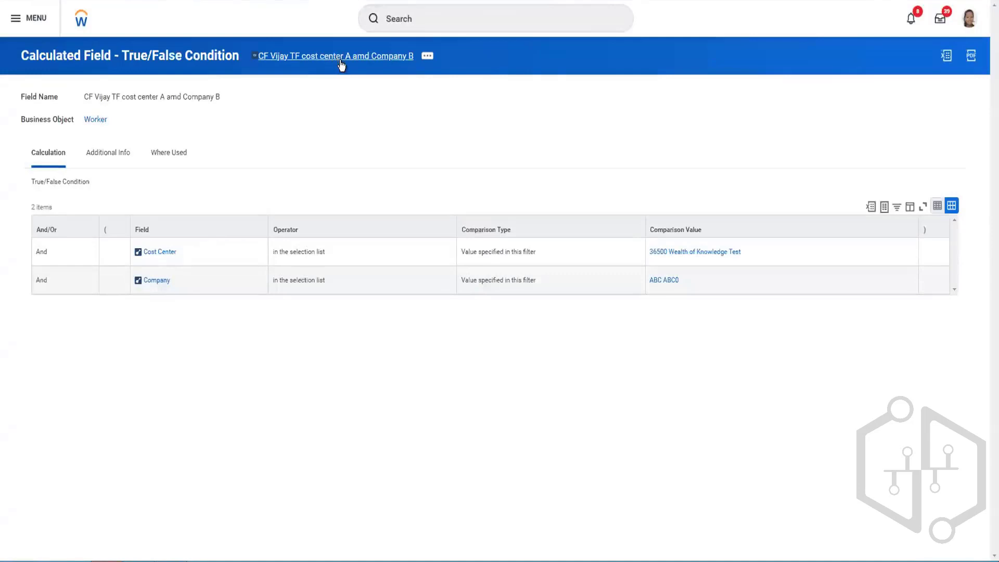
{"action": "right_click", "coordinate": [341, 64]}
{"action": "left_click", "coordinate": [350, 102]}
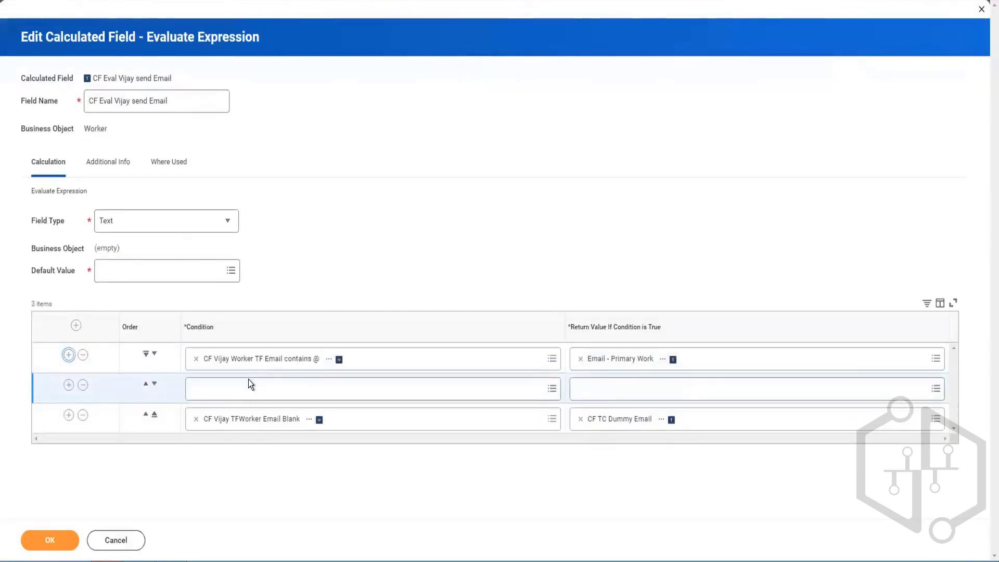
{"action": "left_click", "coordinate": [242, 380]}
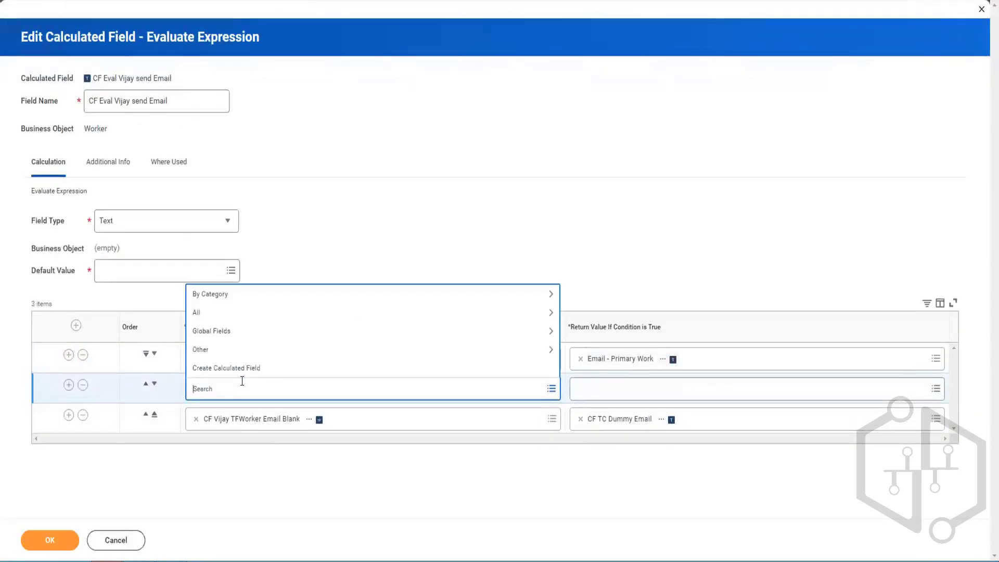
{"action": "key", "text": "ctrl+v"}
{"action": "key", "text": "Return"}
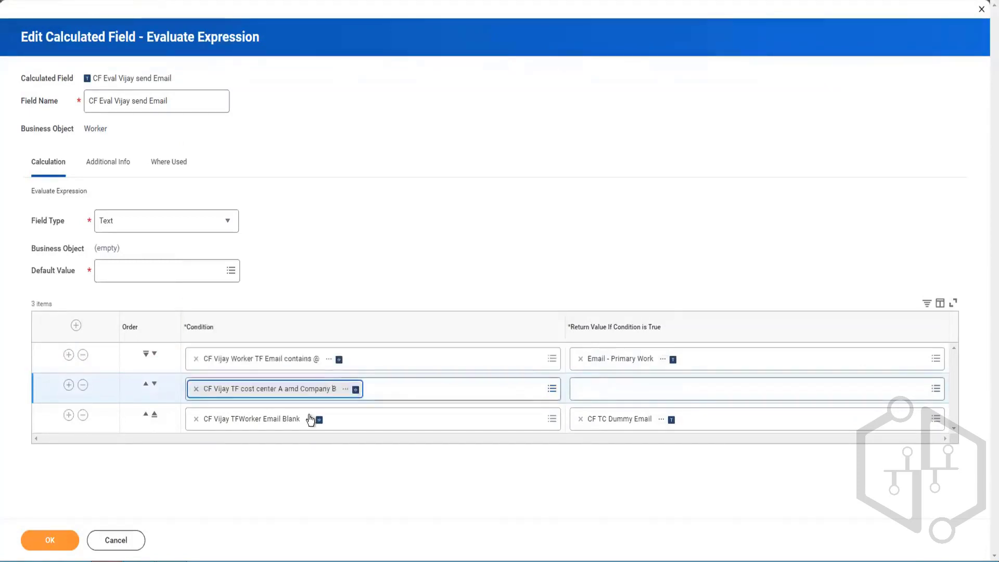
{"action": "left_click", "coordinate": [146, 384]}
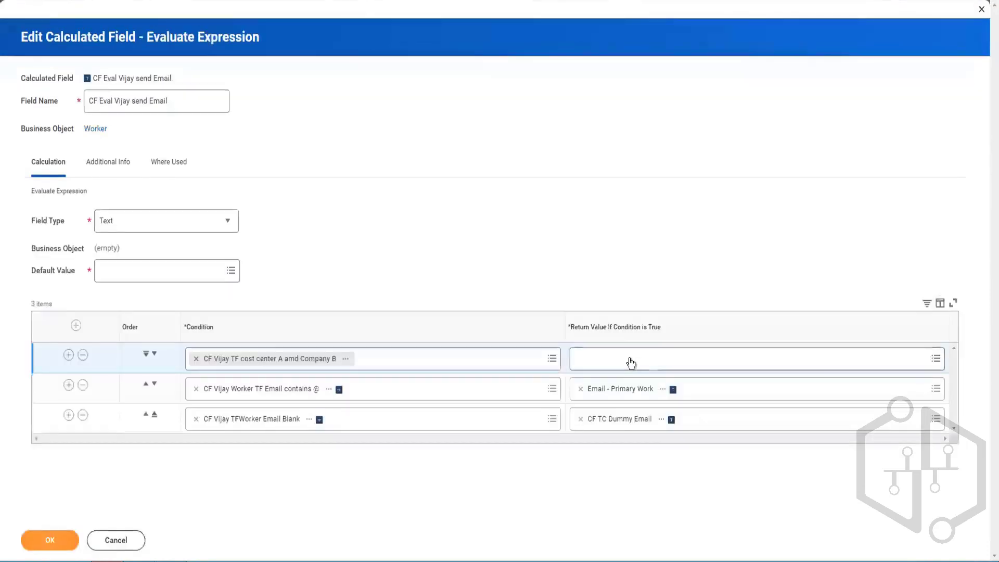
{"action": "left_click", "coordinate": [631, 358]}
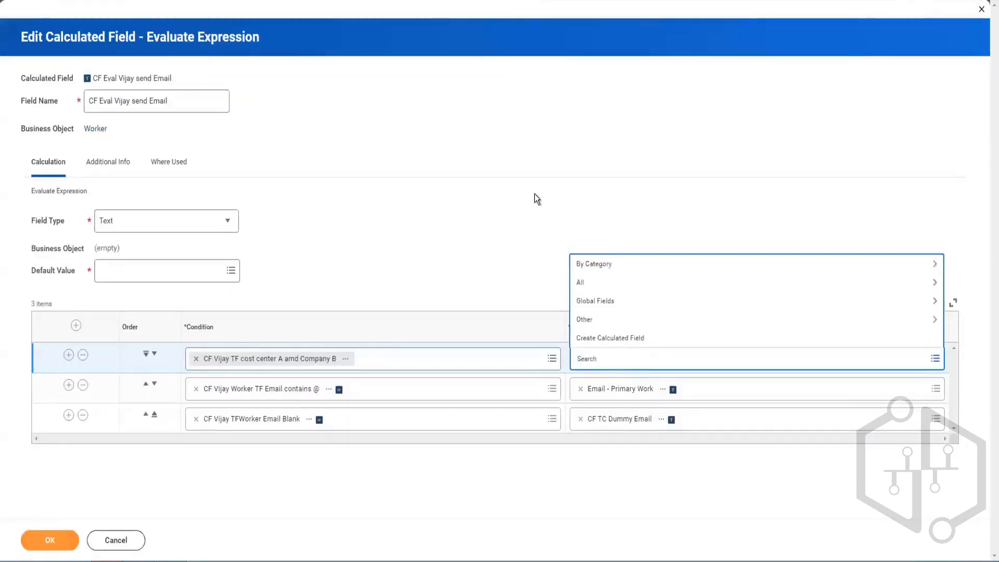
{"action": "left_click", "coordinate": [520, 294]}
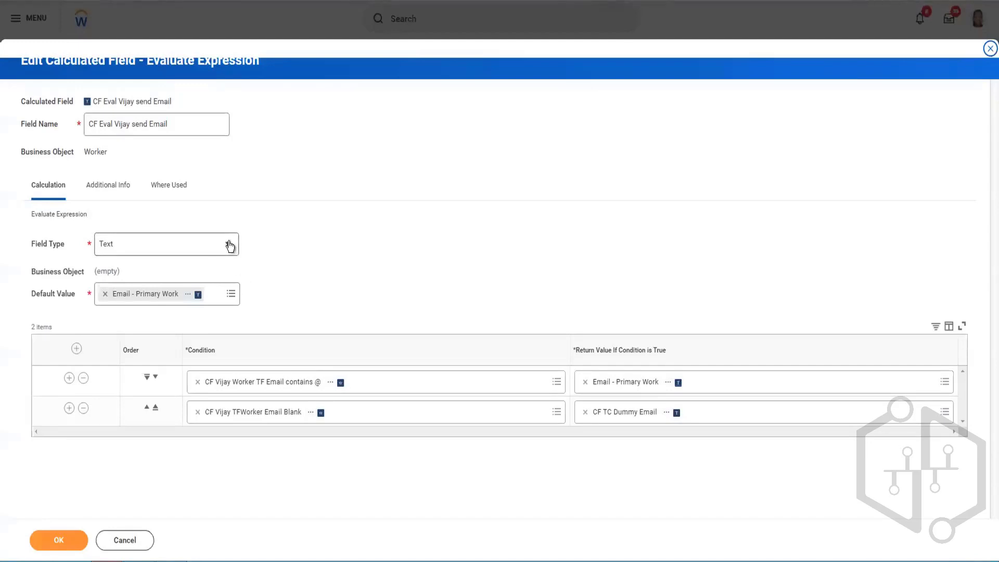
Step: Change the evaluate expression's field type to Single Instance and set its business object to Cost Center
{"action": "left_click", "coordinate": [229, 246]}
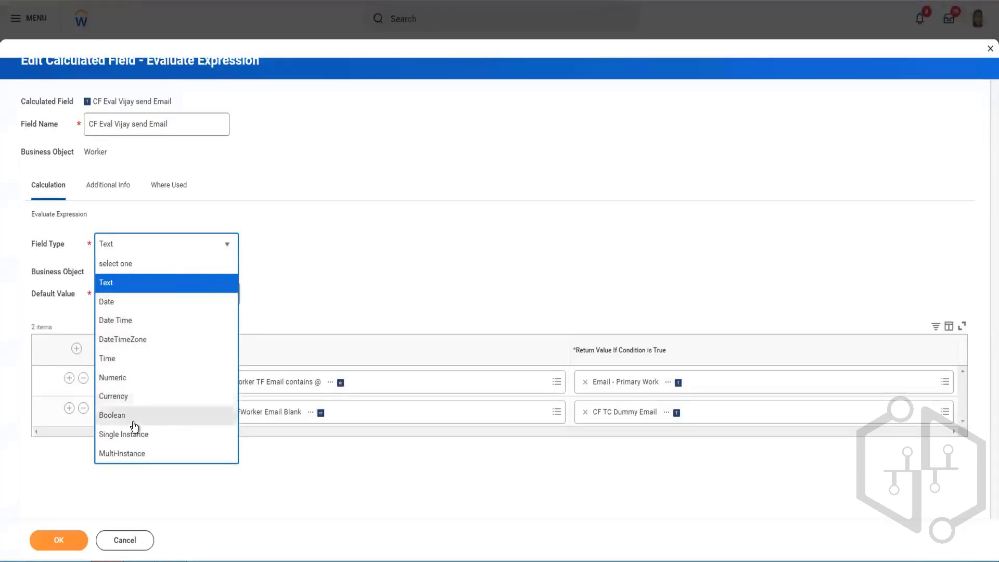
{"action": "left_click", "coordinate": [117, 435]}
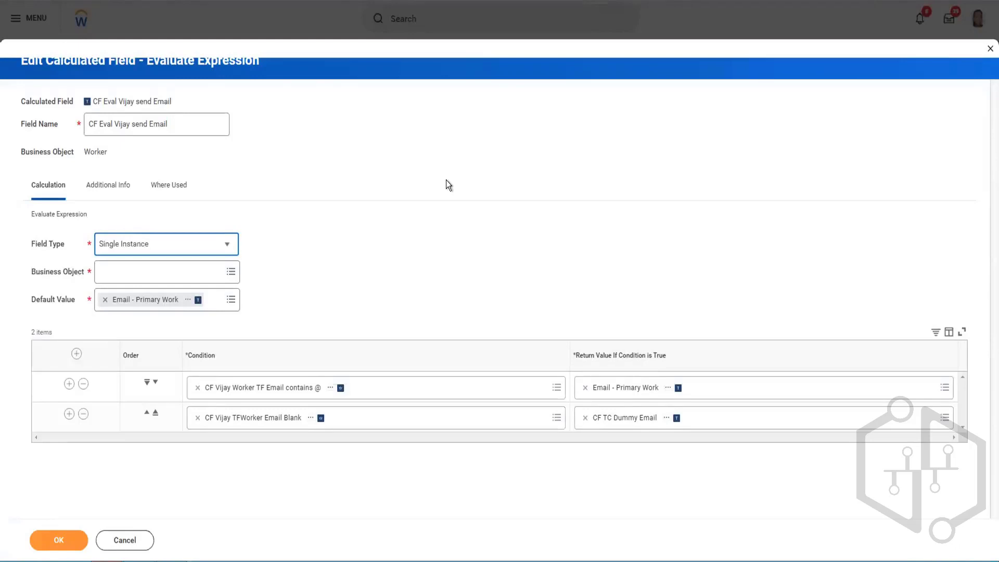
{"action": "left_click", "coordinate": [372, 261]}
{"action": "left_click", "coordinate": [206, 270]}
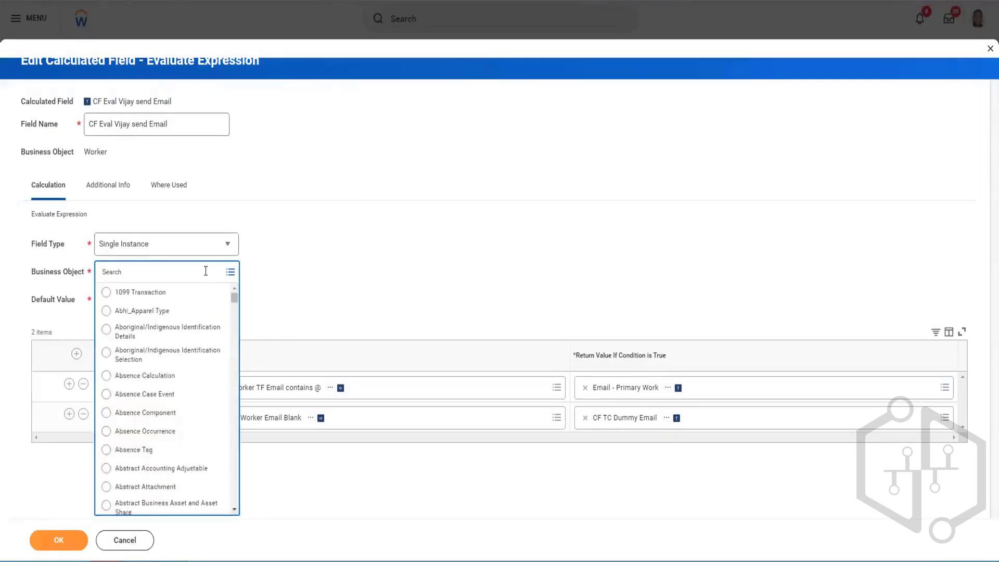
{"action": "type", "text": "cost ceter"}
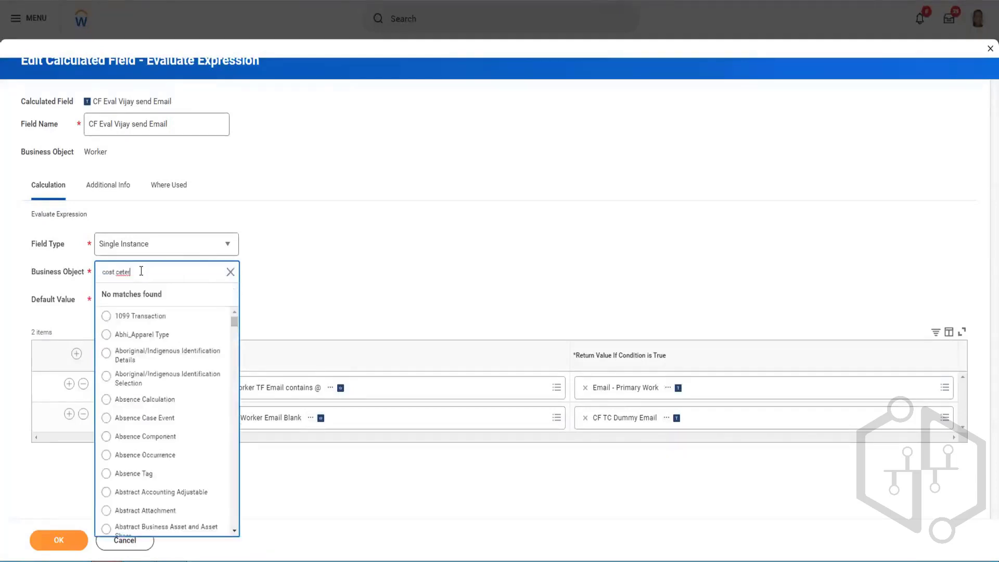
{"action": "key", "text": "BackSpace"}
{"action": "key", "text": "BackSpace"}
{"action": "key", "text": "BackSpace"}
{"action": "type", "text": "nter"}
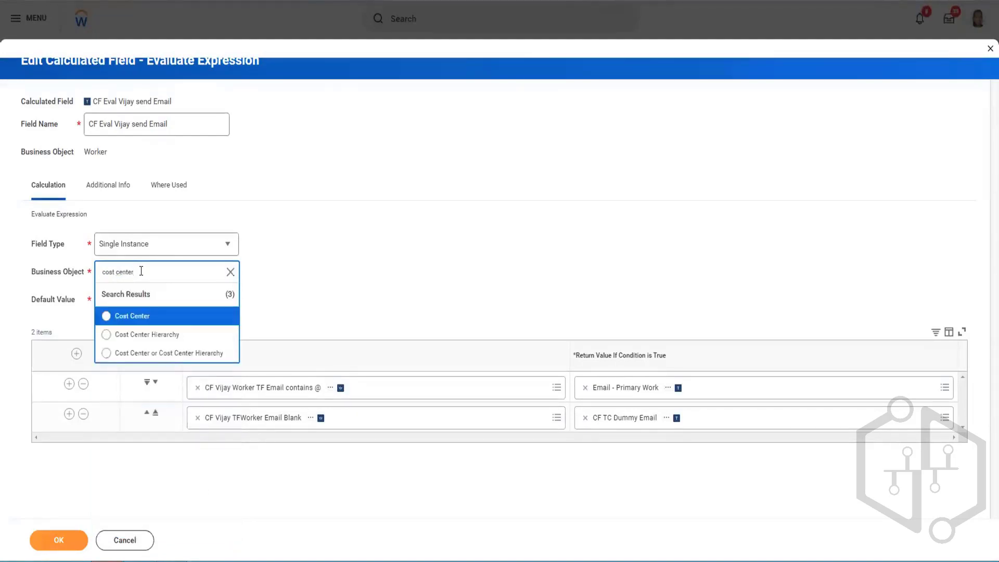
{"action": "key", "text": "Return"}
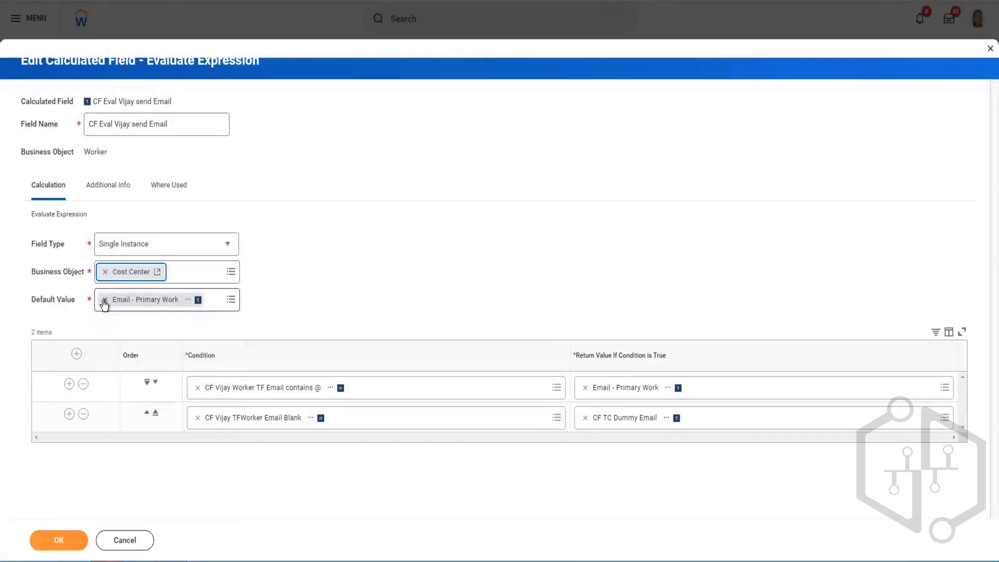
Step: Replace the default value with the Cost Center field and remove both existing email condition rows, leaving one empty row
{"action": "left_click", "coordinate": [105, 300]}
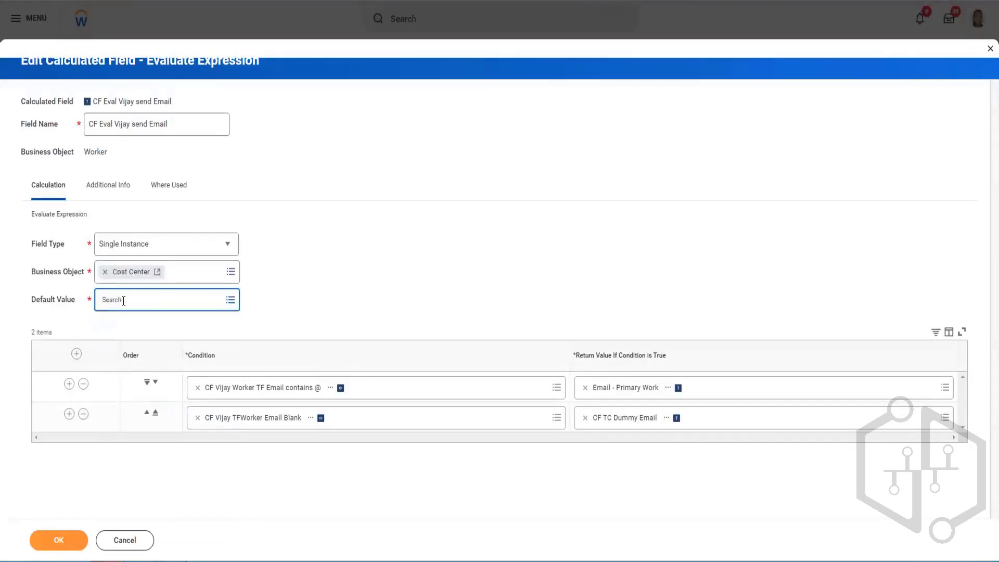
{"action": "type", "text": "cost center"}
{"action": "key", "text": "Return"}
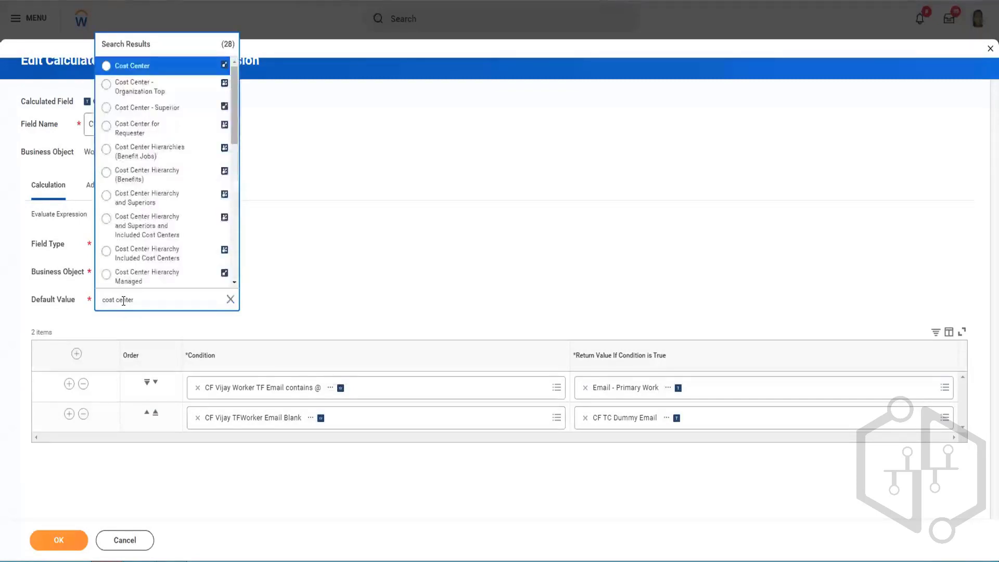
{"action": "key", "text": "Return"}
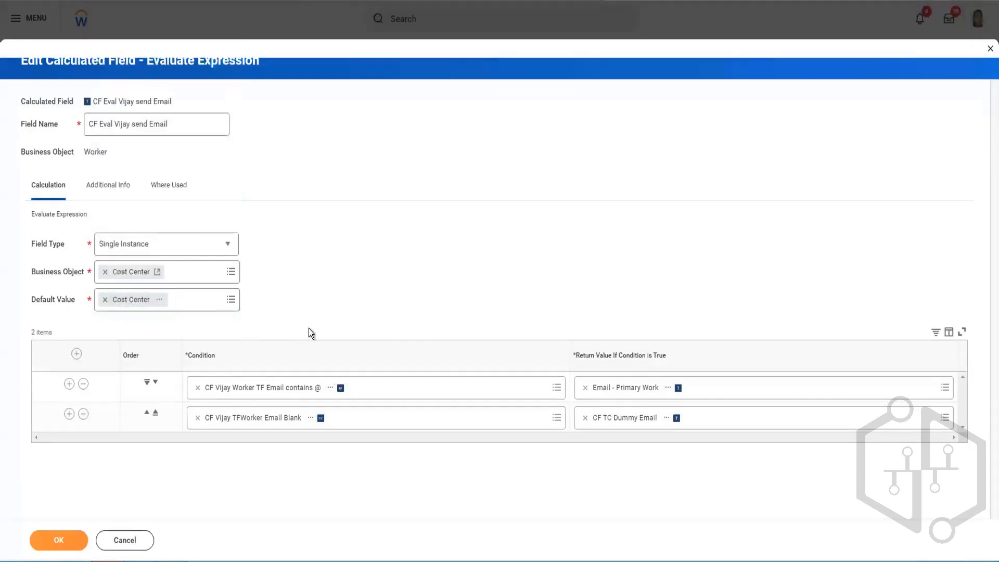
{"action": "left_click", "coordinate": [83, 384]}
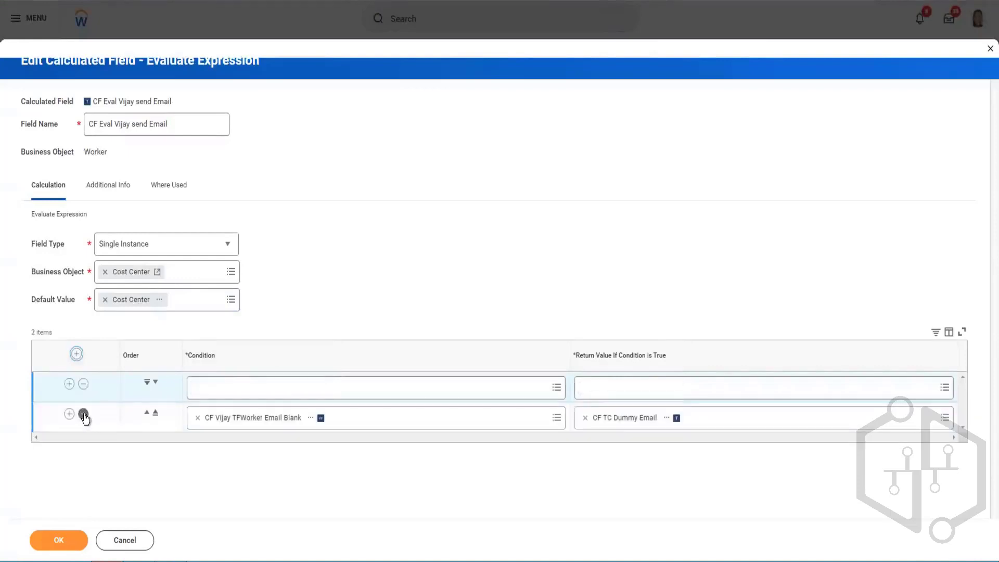
{"action": "left_click", "coordinate": [84, 415]}
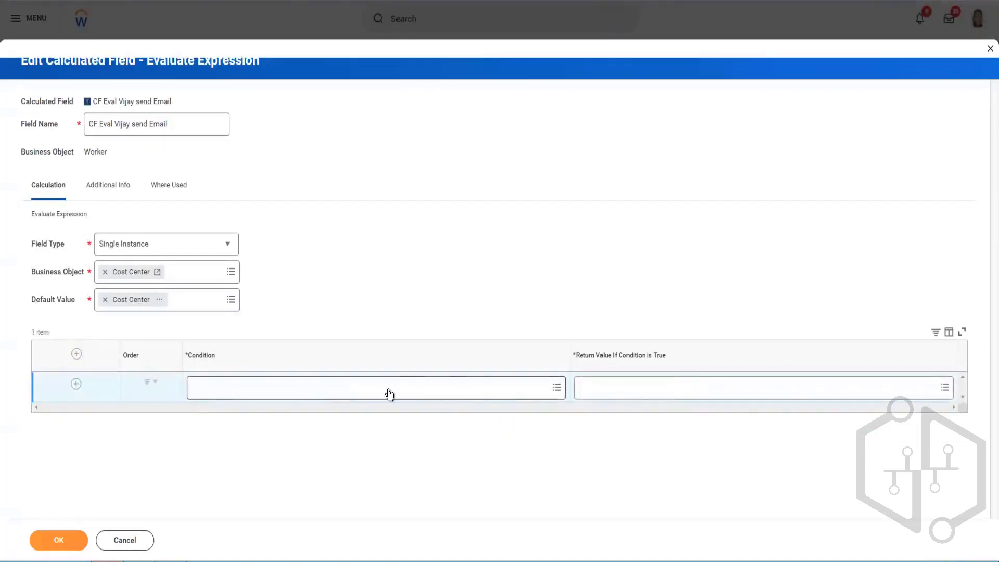
Step: Start creating a calculated field for the empty condition and name it CfTF uFyture hire Vijay
{"action": "left_click", "coordinate": [337, 391]}
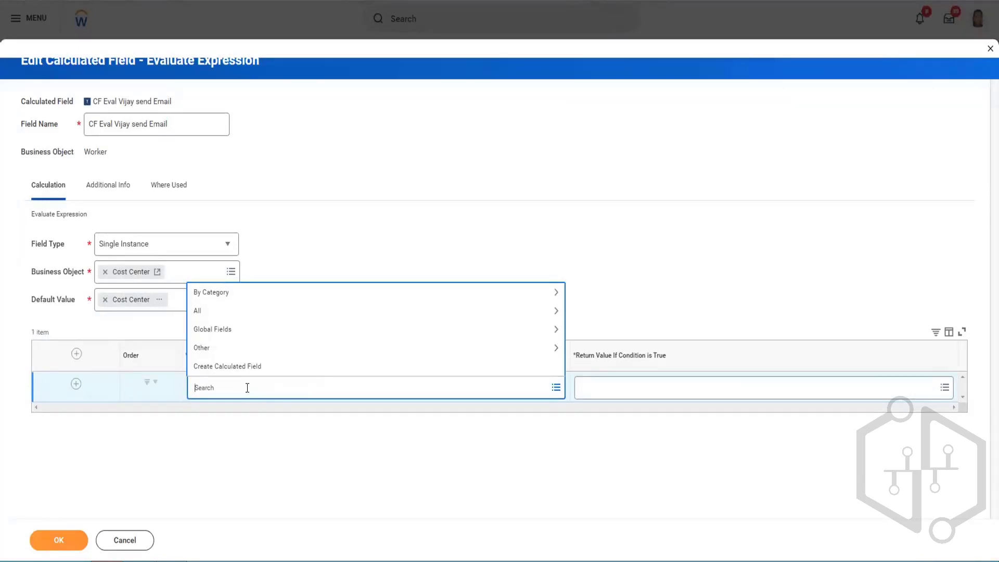
{"action": "left_click", "coordinate": [229, 365]}
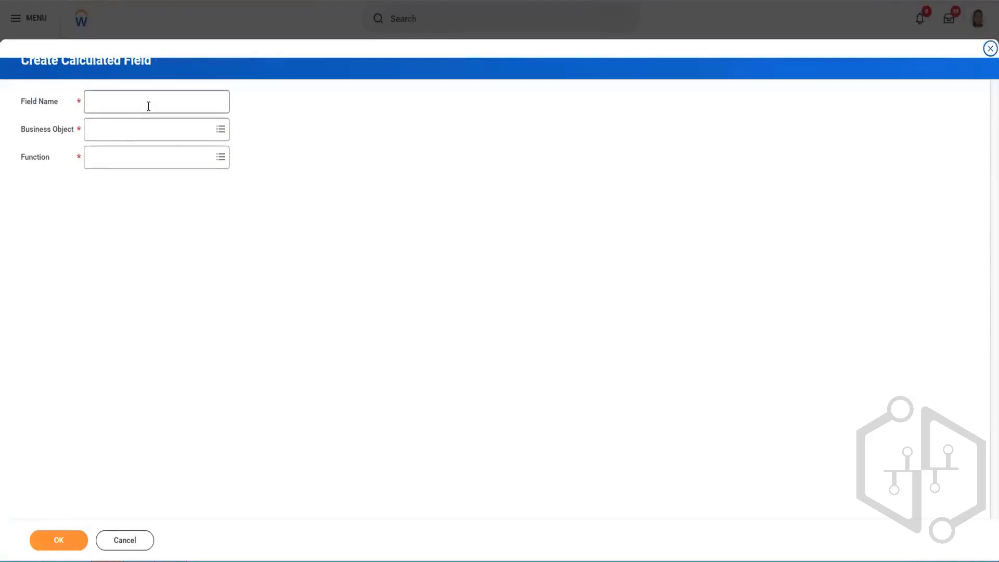
{"action": "left_click", "coordinate": [148, 106]}
{"action": "type", "text": "f fuyture hire"}
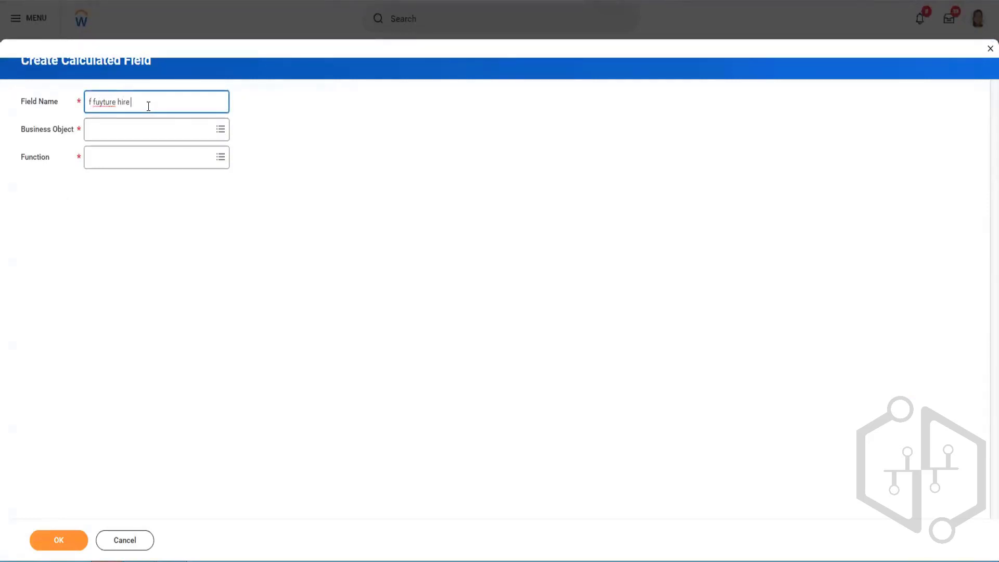
{"action": "type", "text": " Vijay"}
{"action": "left_click", "coordinate": [97, 102]}
{"action": "key", "text": "BackSpace"}
{"action": "key", "text": "BackSpace"}
{"action": "key", "text": "BackSpace"}
{"action": "type", "text": "Cf"}
{"action": "key", "text": "Right"}
{"action": "type", "text": "F"}
{"action": "left_click", "coordinate": [145, 129]}
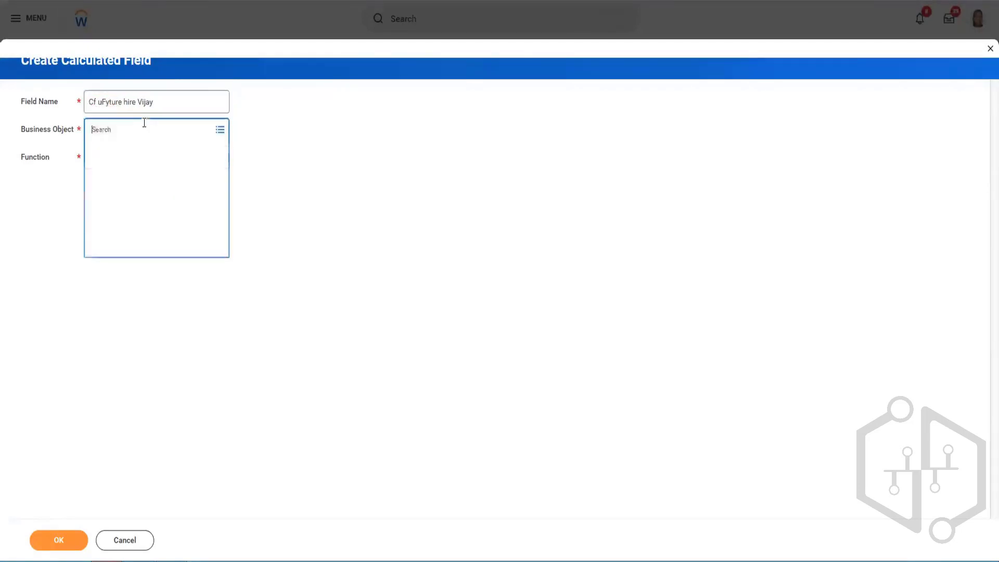
{"action": "left_click", "coordinate": [97, 102]}
{"action": "type", "text": "TF"}
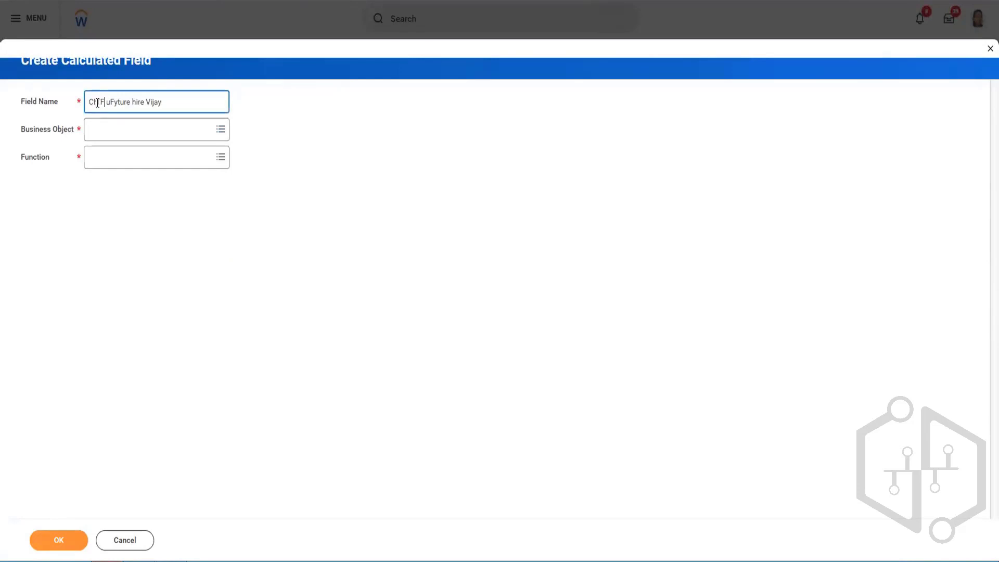
Step: Set the new calculated field's business object to Worker and its function to True/False Condition, and continue to its definition
{"action": "left_click", "coordinate": [142, 135]}
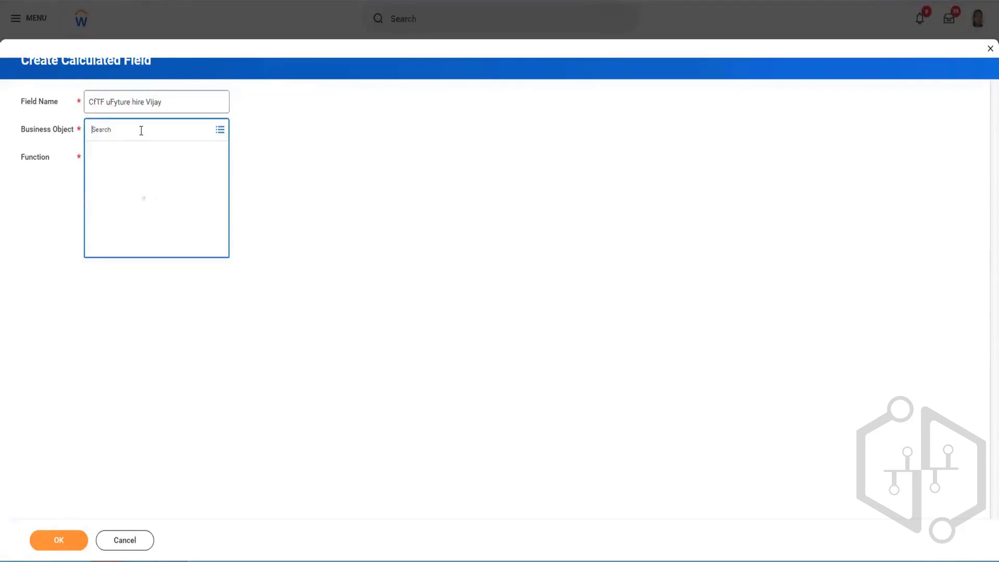
{"action": "type", "text": "worker"}
{"action": "key", "text": "Return"}
{"action": "key", "text": "Return"}
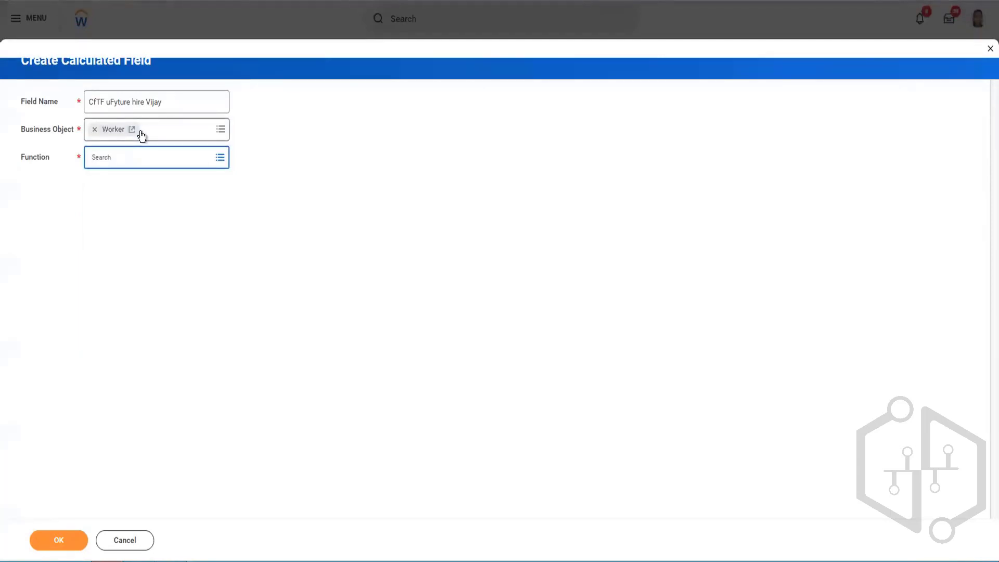
{"action": "type", "text": "true"}
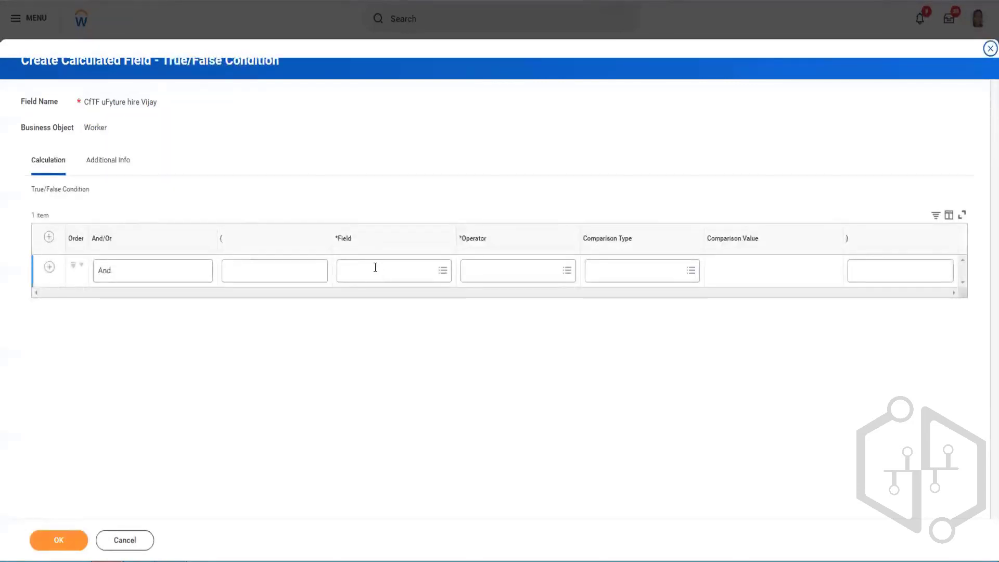
Step: Set the true/false condition's field to Hire Date with the greater than operator
{"action": "left_click", "coordinate": [375, 267]}
{"action": "type", "text": "hire"}
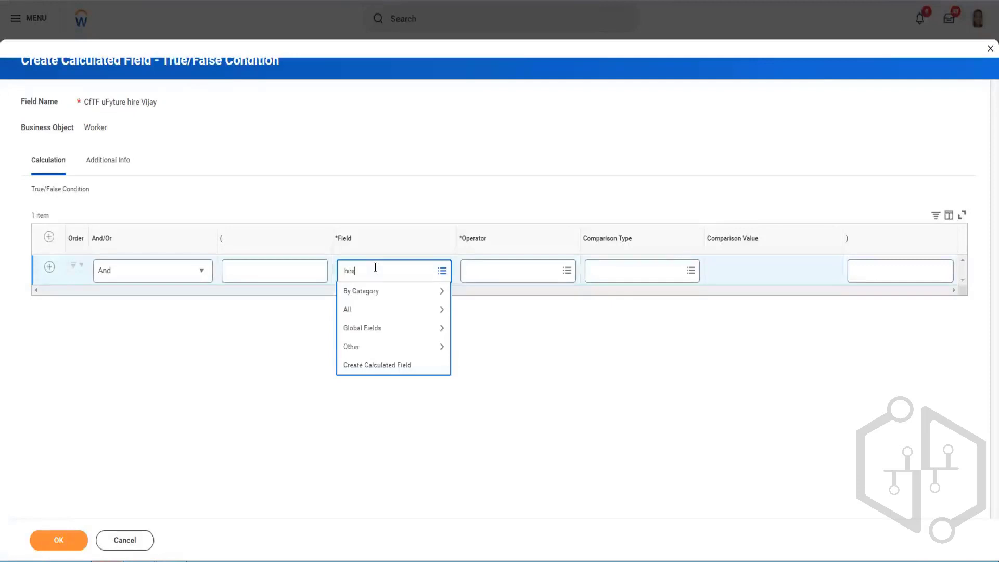
{"action": "type", "text": " date"}
{"action": "key", "text": "Return"}
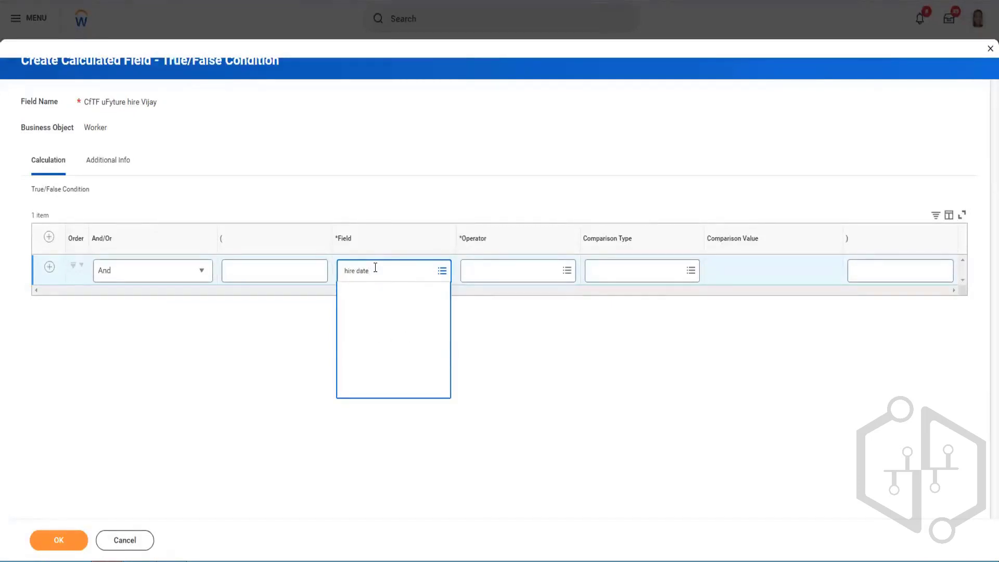
{"action": "key", "text": "Return"}
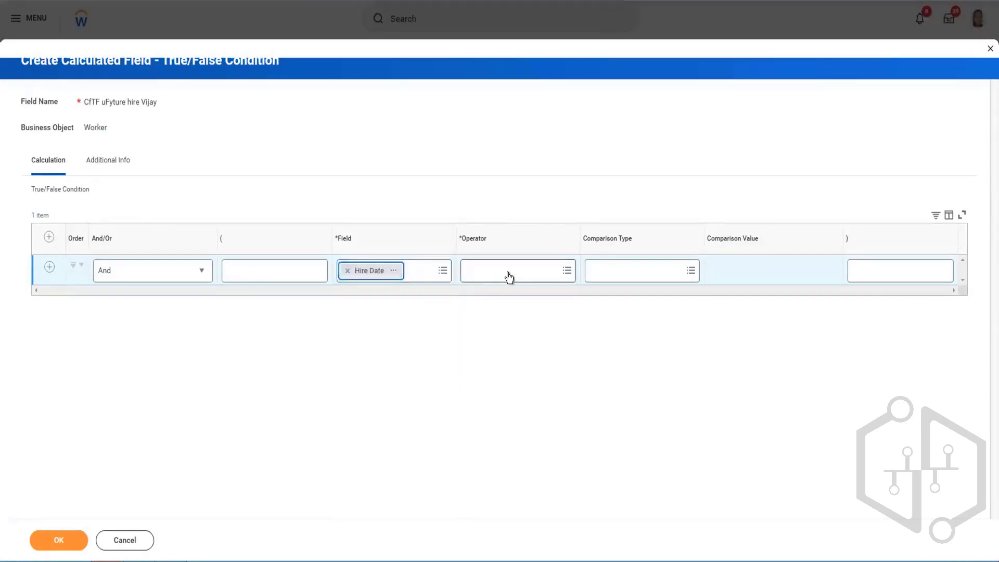
{"action": "left_click", "coordinate": [508, 276]}
{"action": "type", "text": "great"}
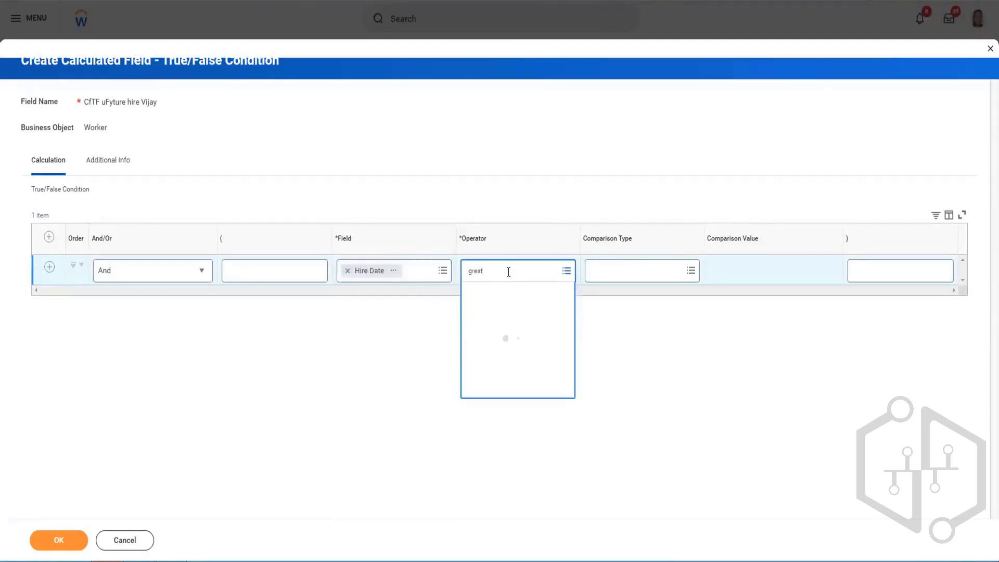
{"action": "left_click", "coordinate": [493, 318]}
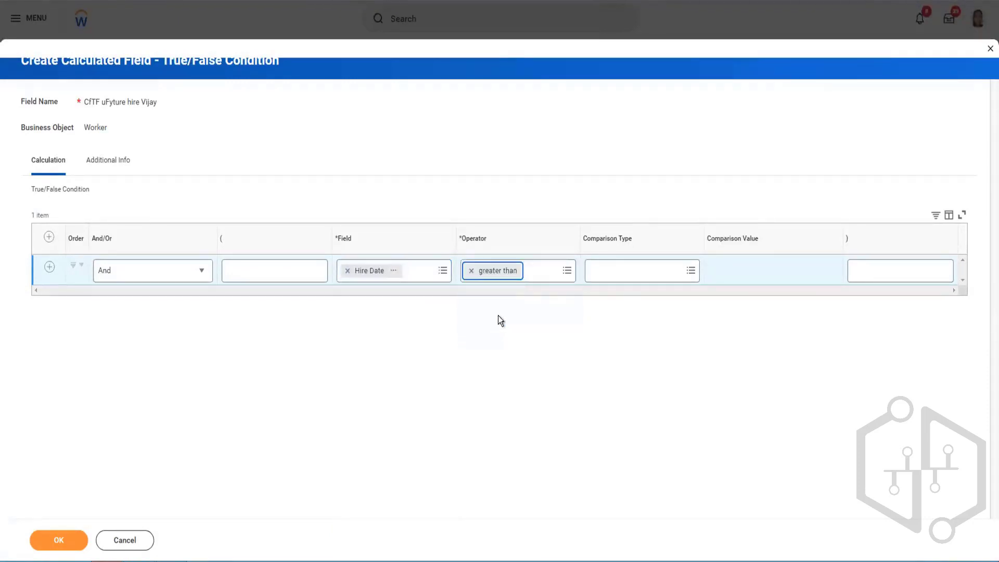
Step: Compare Hire Date with a value from another field, Today, and save the true/false calculated field
{"action": "left_click", "coordinate": [690, 272]}
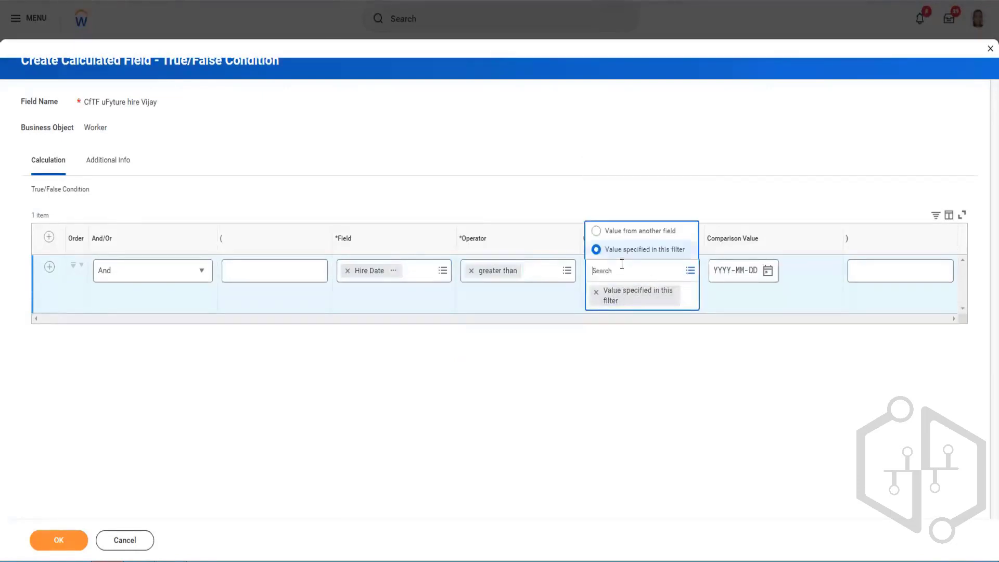
{"action": "left_click", "coordinate": [617, 232]}
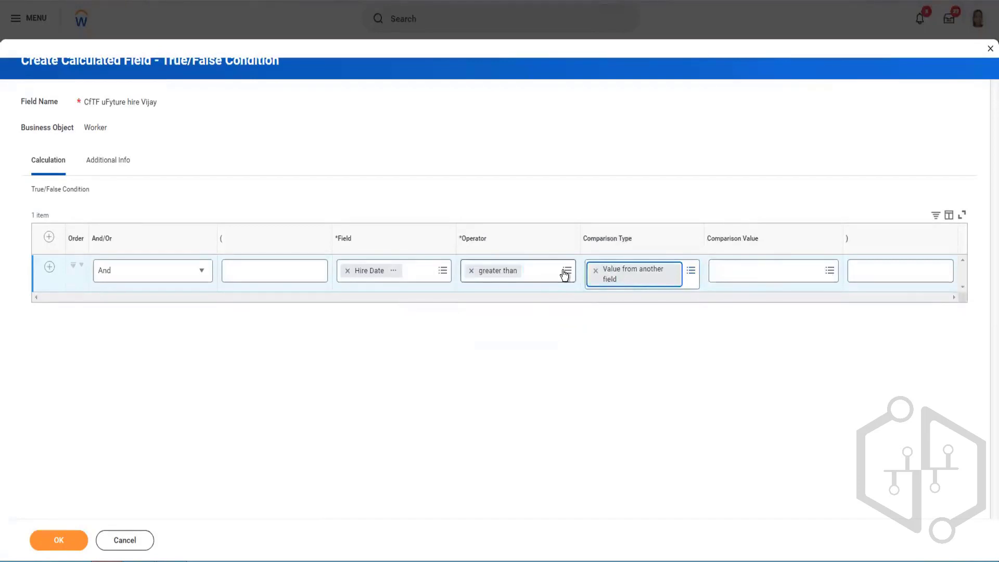
{"action": "left_click", "coordinate": [565, 272]}
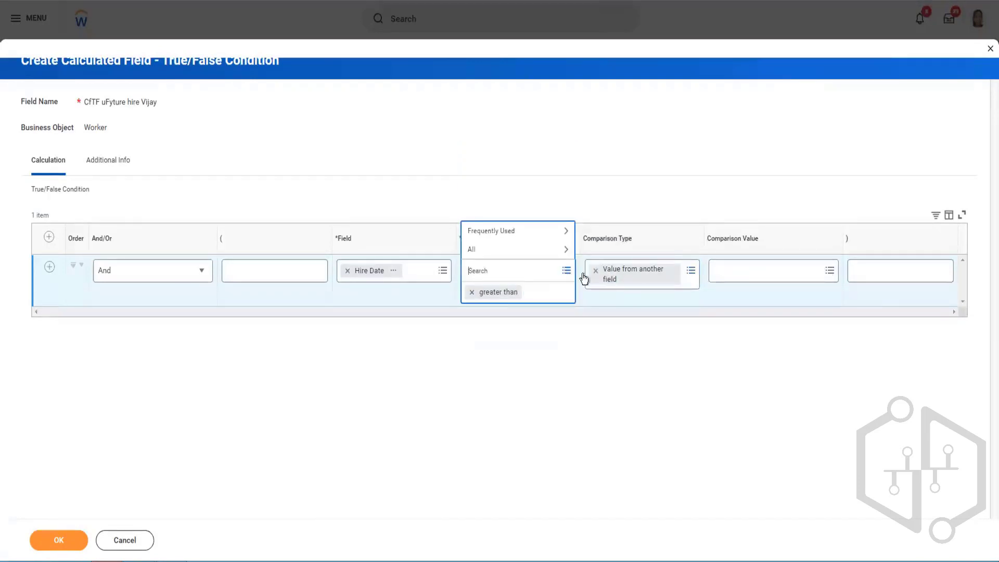
{"action": "left_click", "coordinate": [764, 275]}
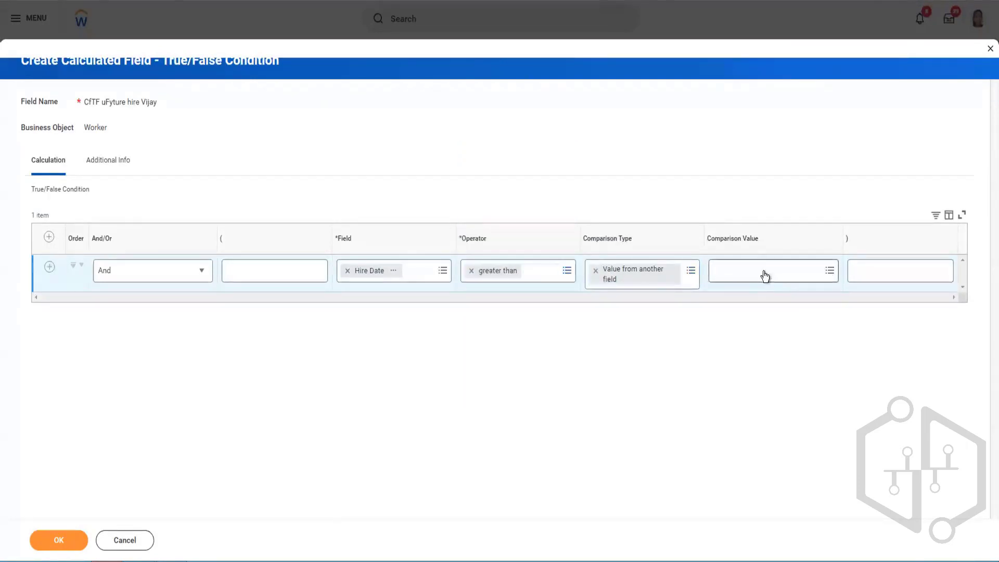
{"action": "left_click", "coordinate": [764, 276]}
{"action": "type", "text": "today"}
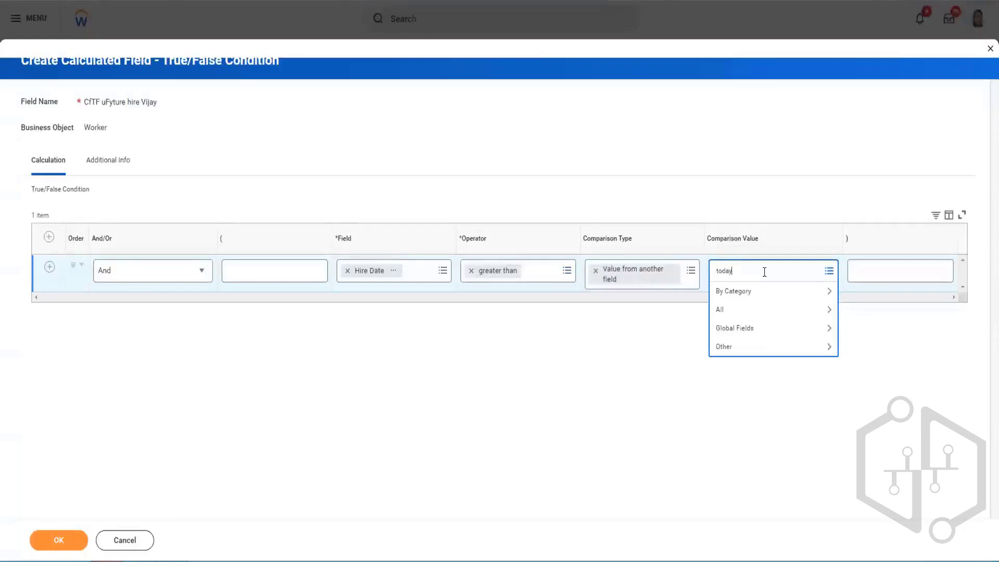
{"action": "key", "text": "Return"}
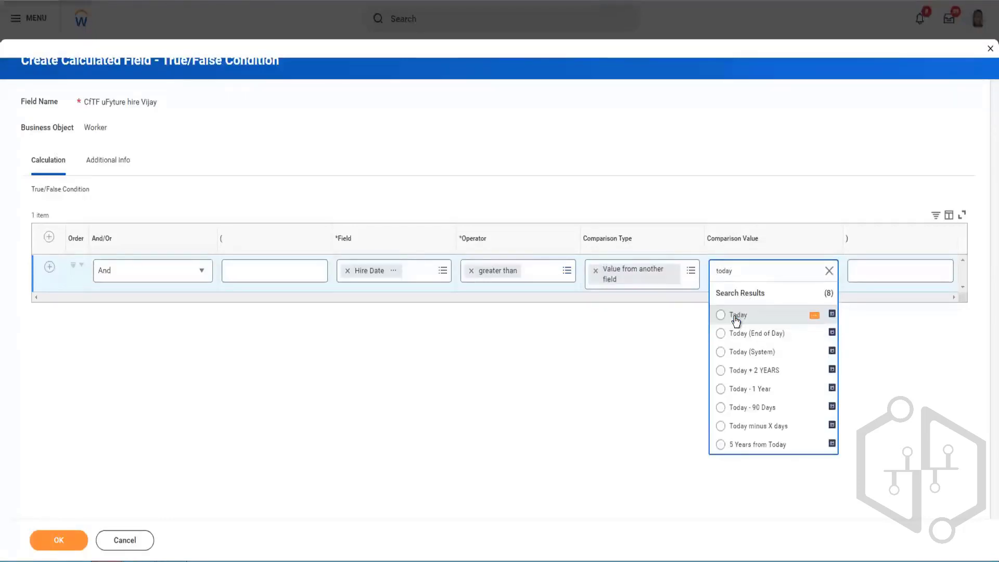
{"action": "left_click", "coordinate": [736, 316]}
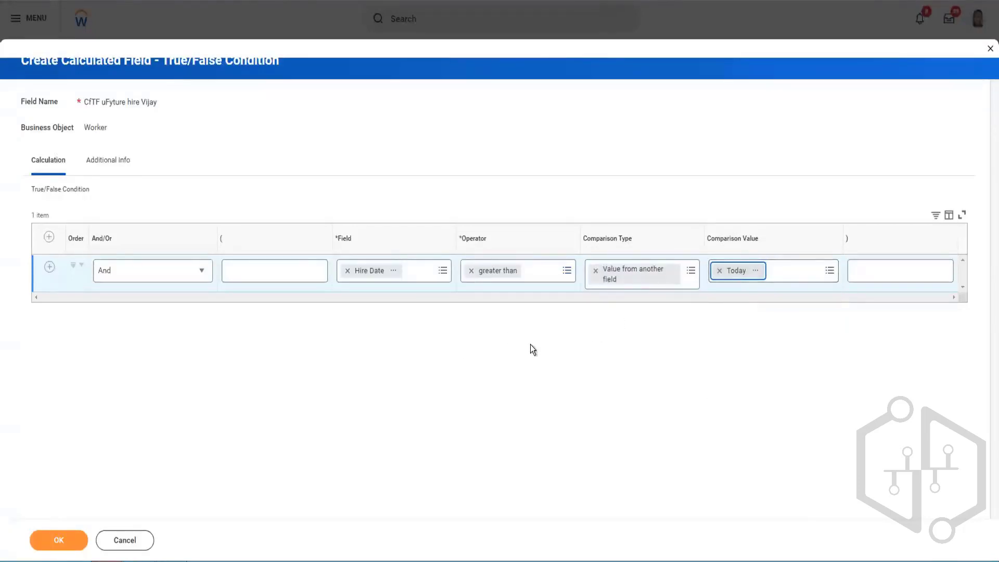
{"action": "left_click", "coordinate": [64, 534]}
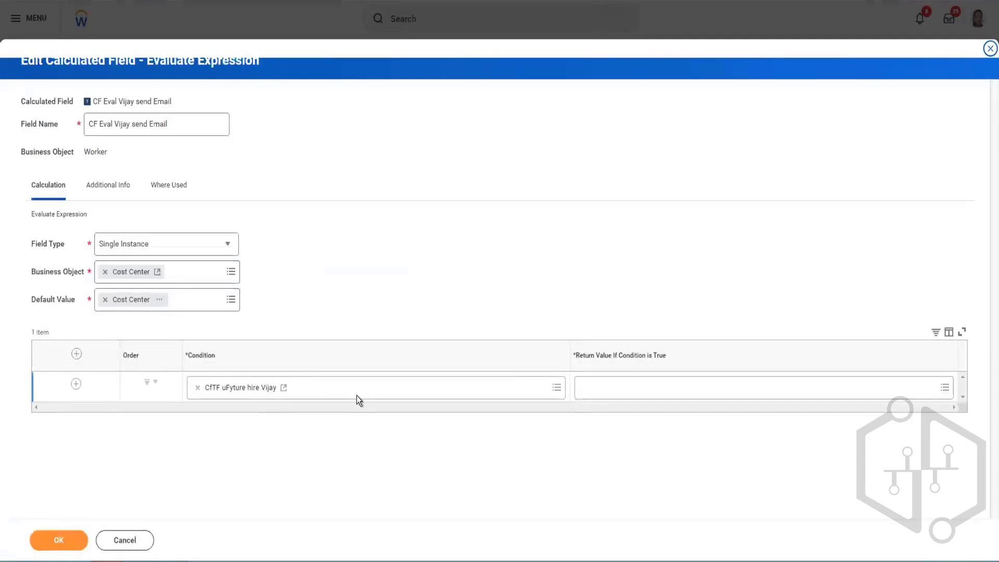
{"action": "left_click", "coordinate": [359, 394]}
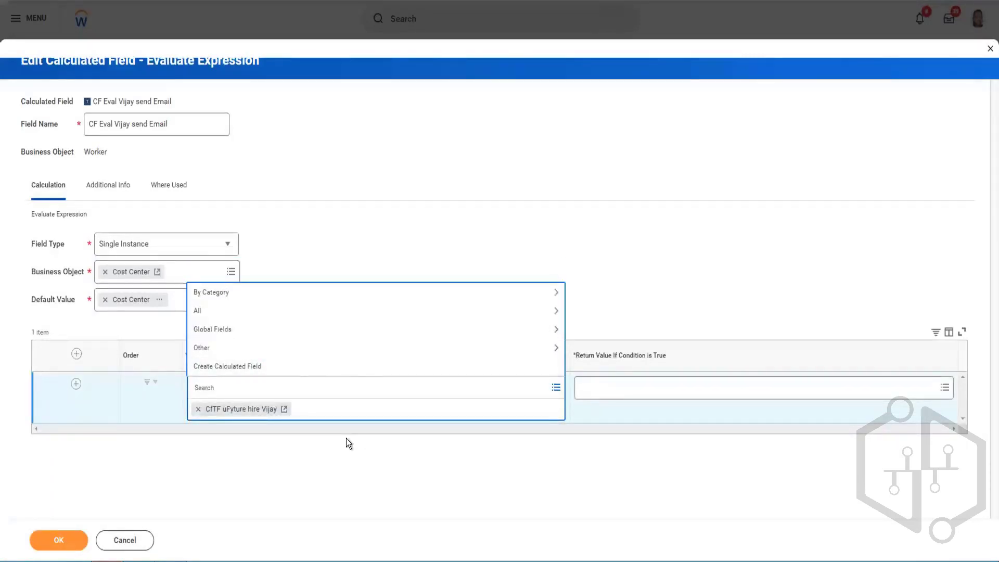
{"action": "left_click", "coordinate": [331, 297]}
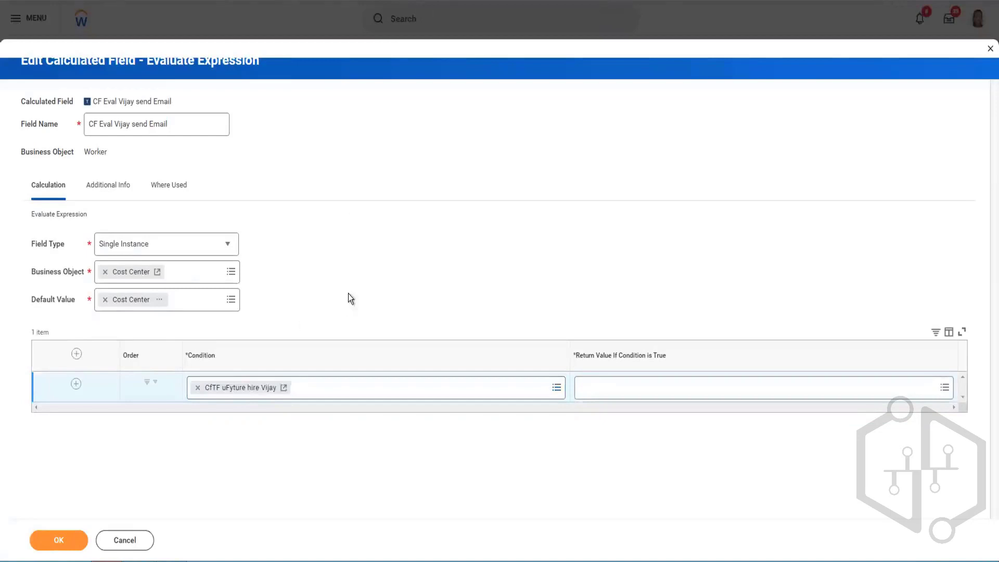
{"action": "left_click", "coordinate": [626, 391]}
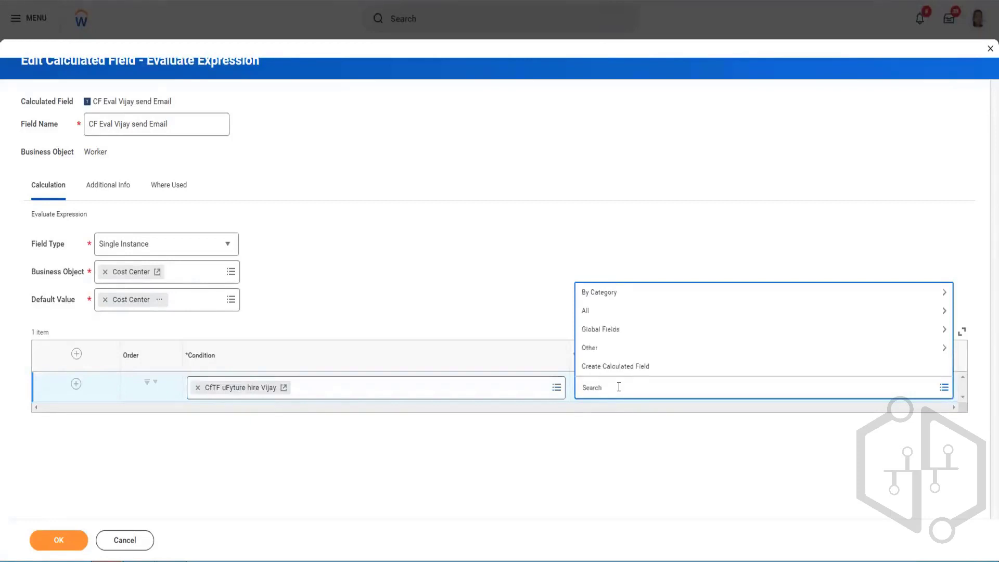
{"action": "type", "text": "cost ce"}
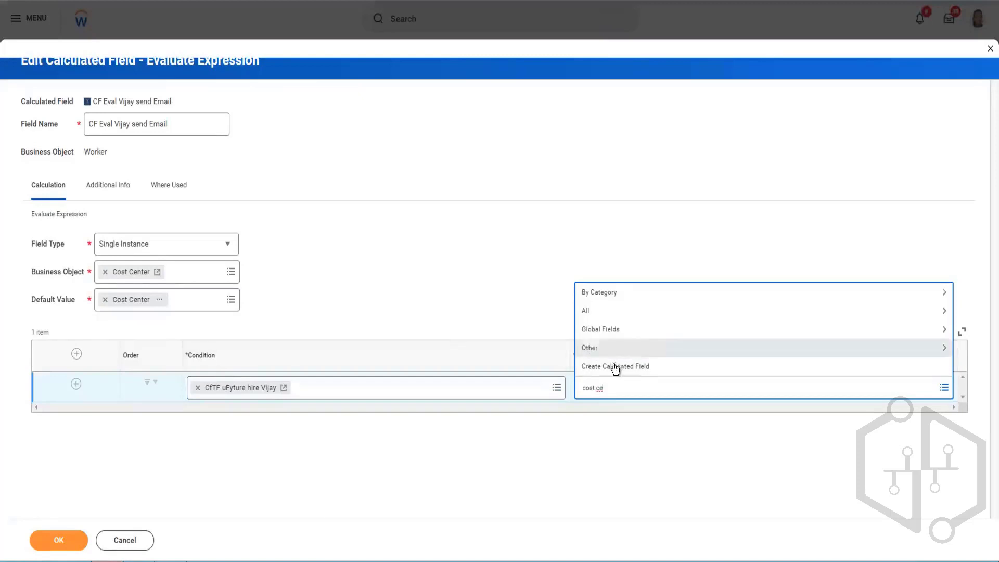
{"action": "key", "text": "BackSpace"}
{"action": "key", "text": "BackSpace"}
{"action": "key", "text": "BackSpace"}
{"action": "key", "text": "BackSpace"}
{"action": "key", "text": "BackSpace"}
{"action": "key", "text": "BackSpace"}
{"action": "key", "text": "BackSpace"}
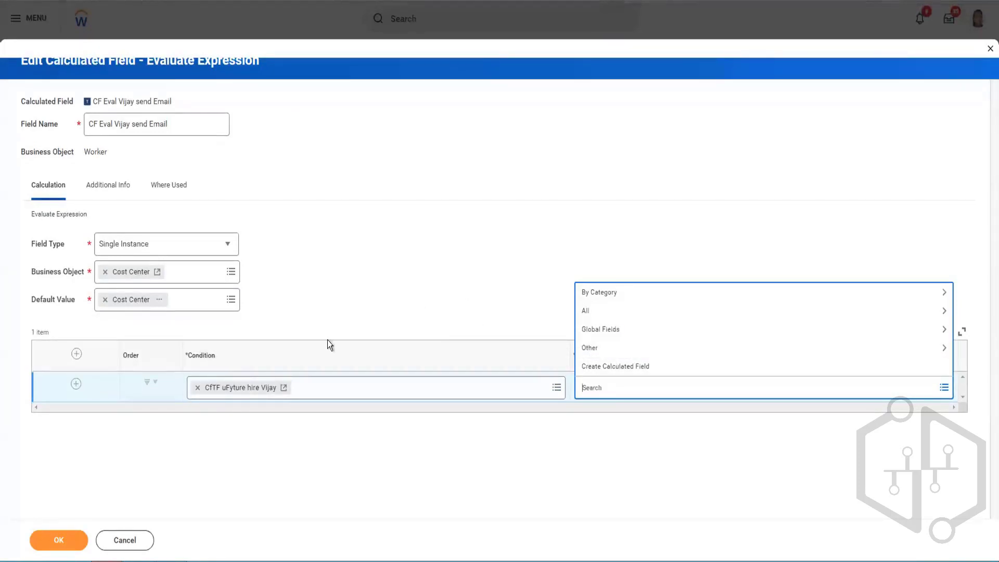
{"action": "left_click", "coordinate": [222, 400]}
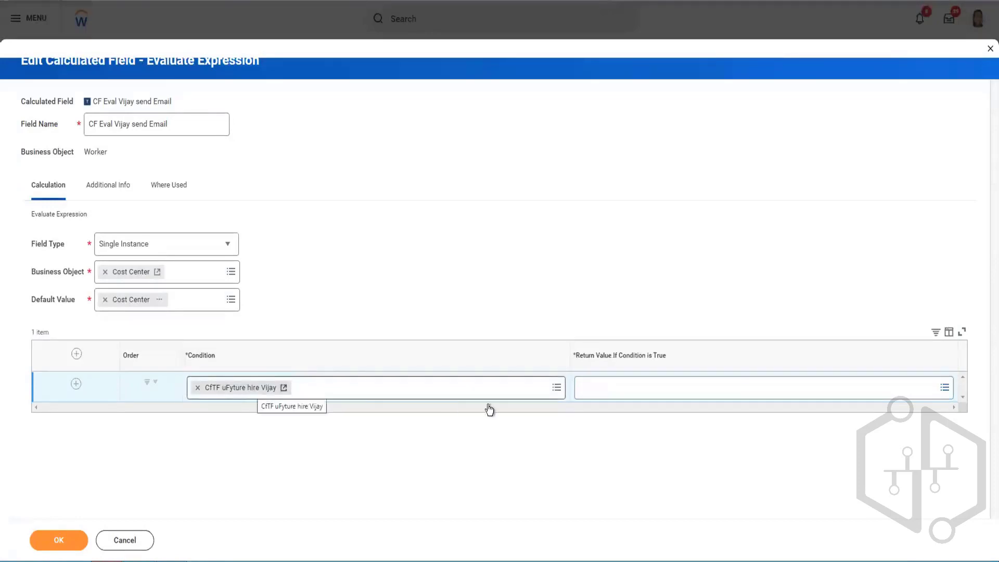
Step: Examine the report field details of the Cost Center default value, then close them
{"action": "left_click", "coordinate": [636, 392]}
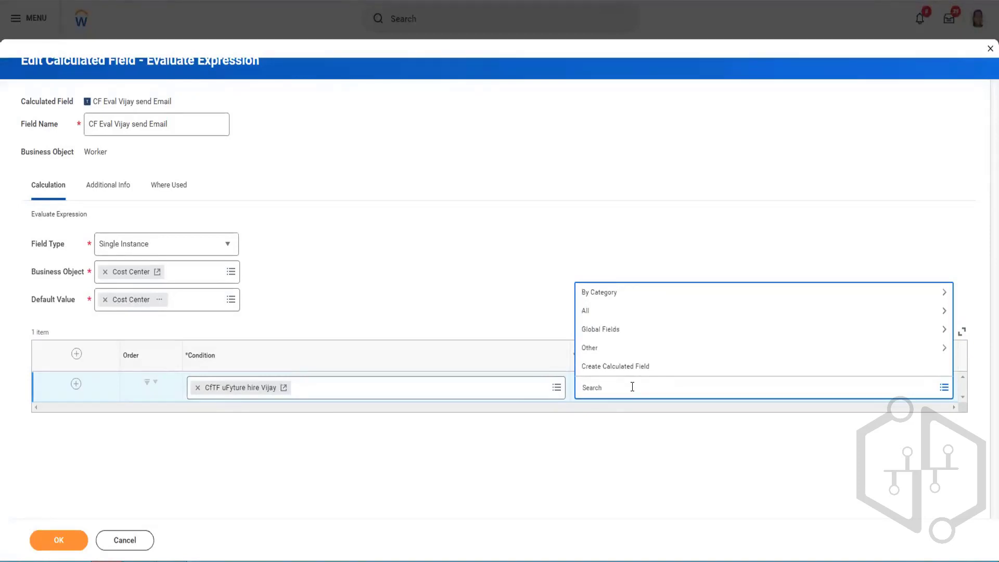
{"action": "left_click", "coordinate": [159, 301]}
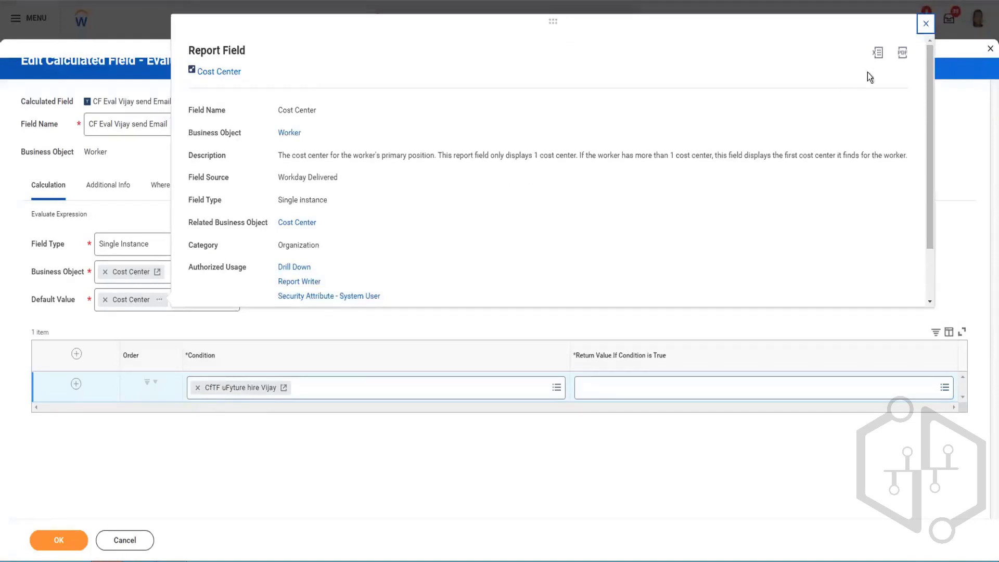
{"action": "left_click", "coordinate": [926, 24]}
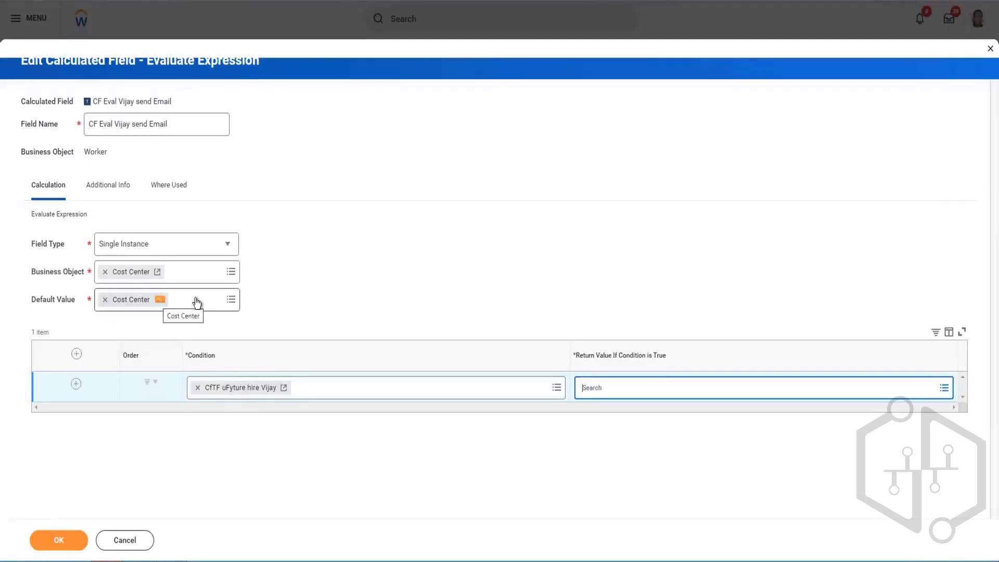
Step: Start creating a calculated field for the condition's return value and name it CF LUAD Cost center as of Hire date
{"action": "left_click", "coordinate": [943, 389]}
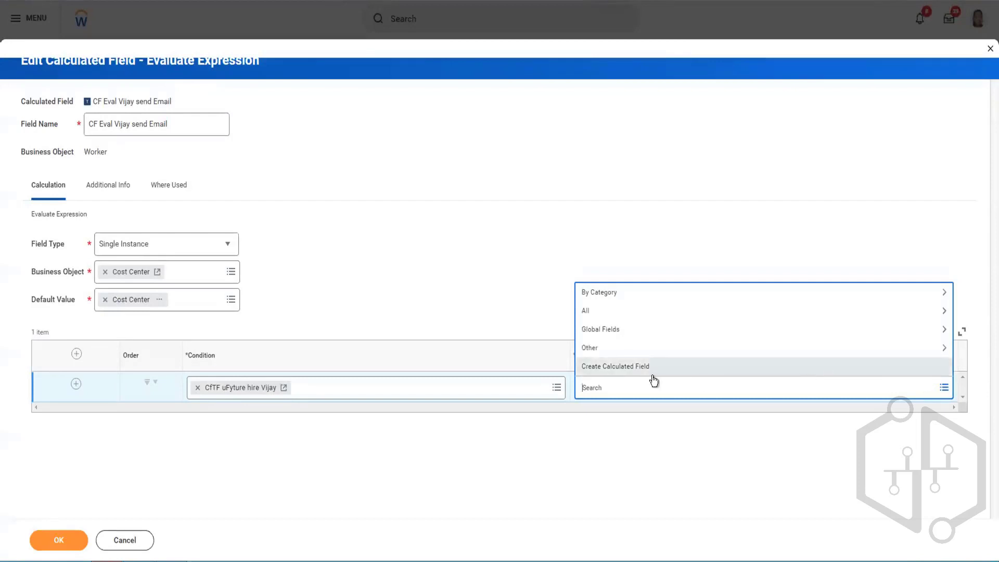
{"action": "left_click", "coordinate": [617, 367]}
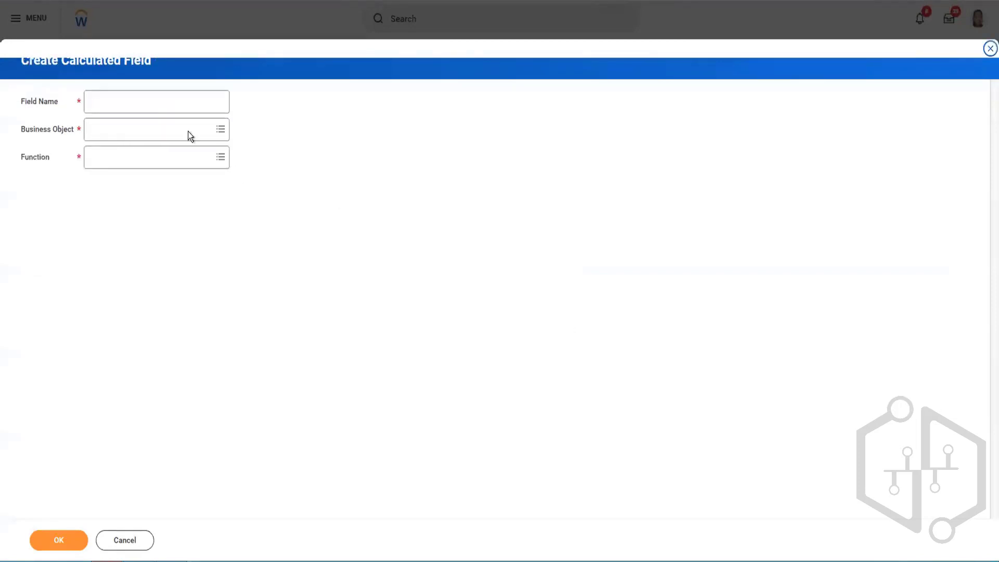
{"action": "left_click", "coordinate": [152, 104]}
{"action": "type", "text": "CF "}
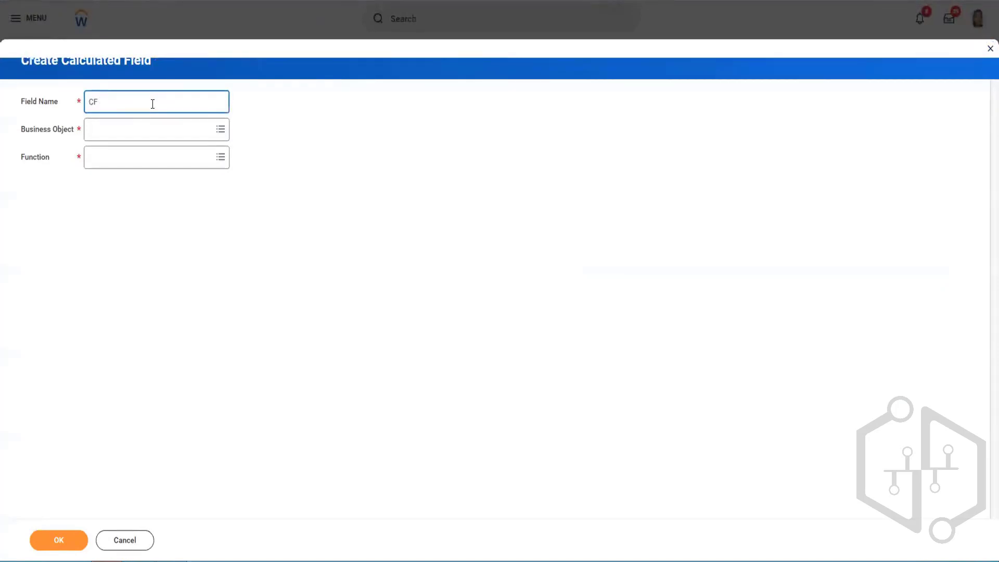
{"action": "type", "text": "LUAD"}
{"action": "type", "text": "Cost center as of Hire date"}
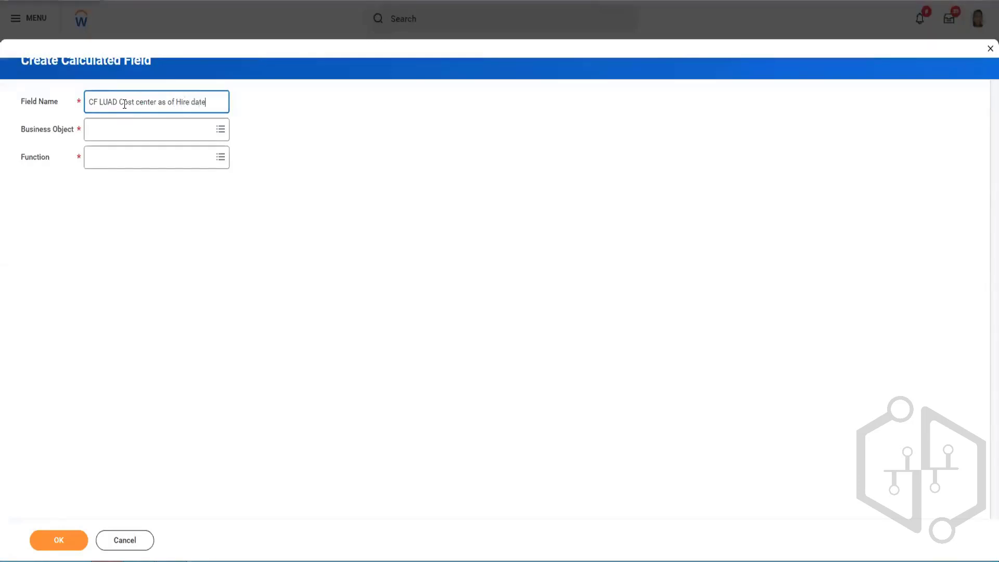
Step: Set the new field's business object to Worker and its function to Lookup Value As Of Date, and continue to its definition
{"action": "left_click", "coordinate": [119, 133]}
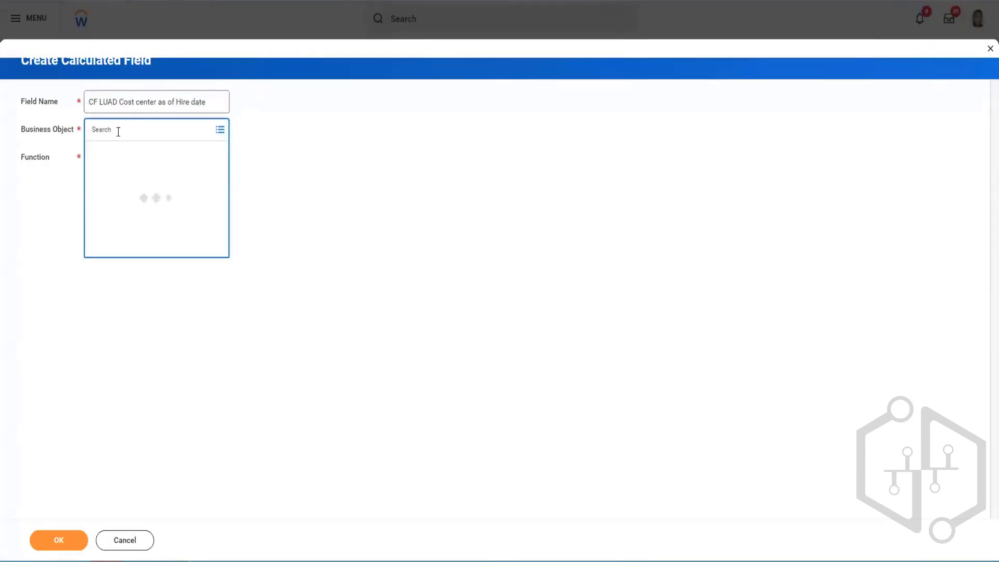
{"action": "type", "text": "worker"}
{"action": "key", "text": "Return"}
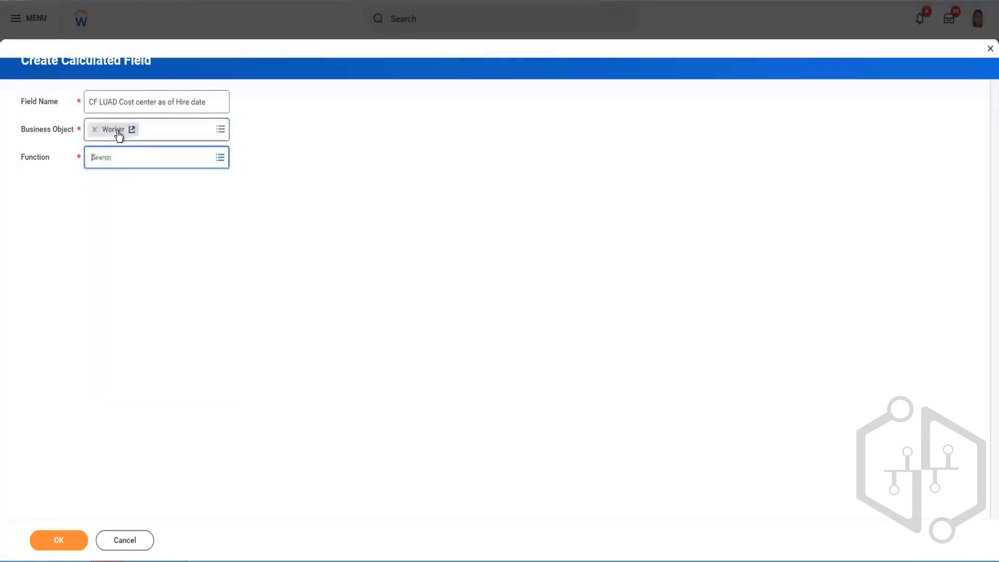
{"action": "type", "text": "loc"}
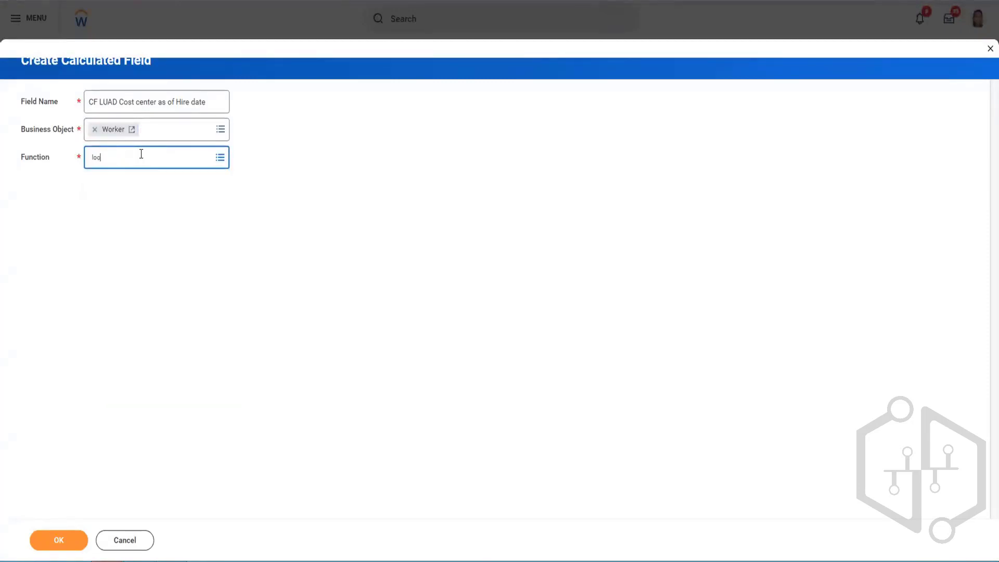
{"action": "type", "text": "kup val"}
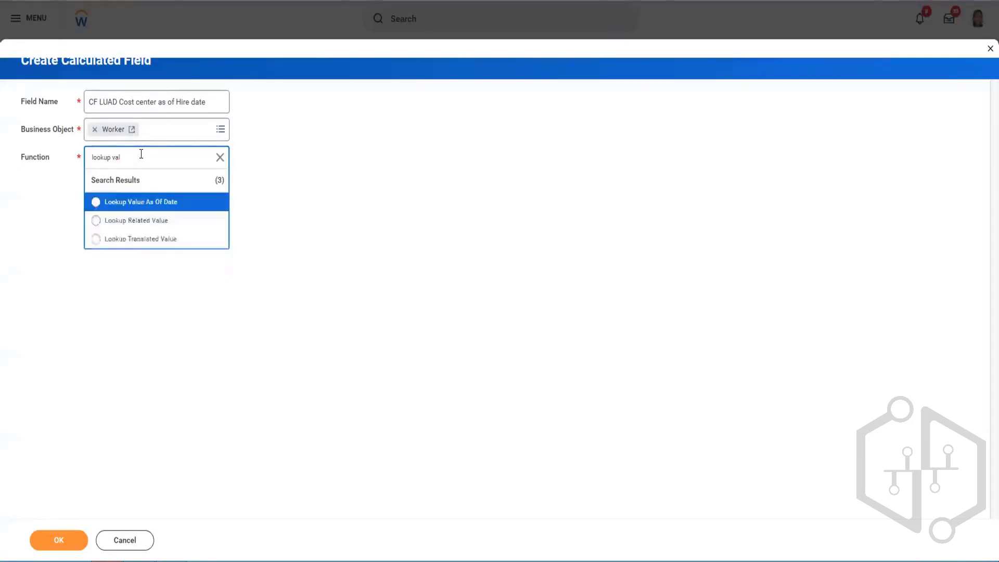
{"action": "key", "text": "Return"}
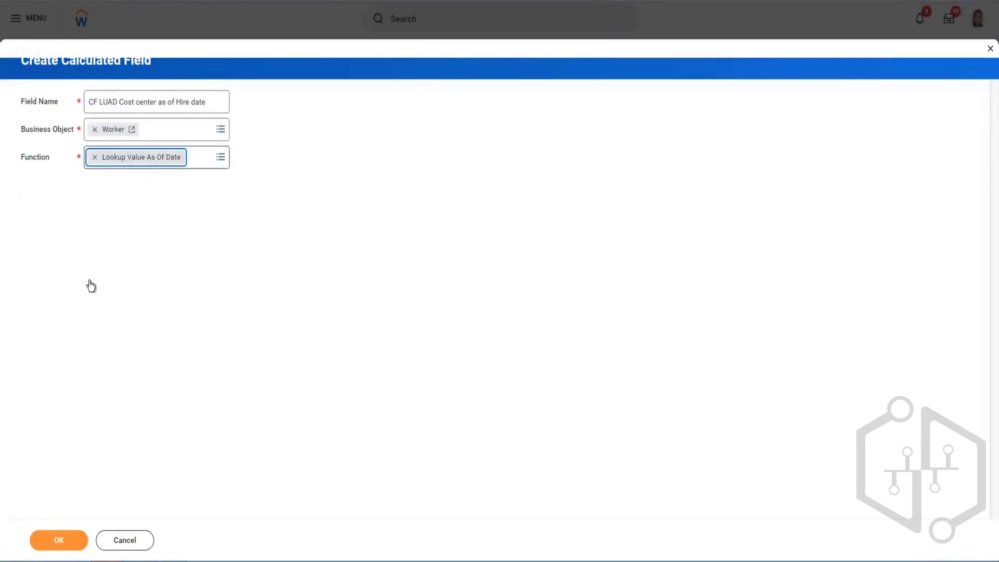
{"action": "left_click", "coordinate": [60, 540]}
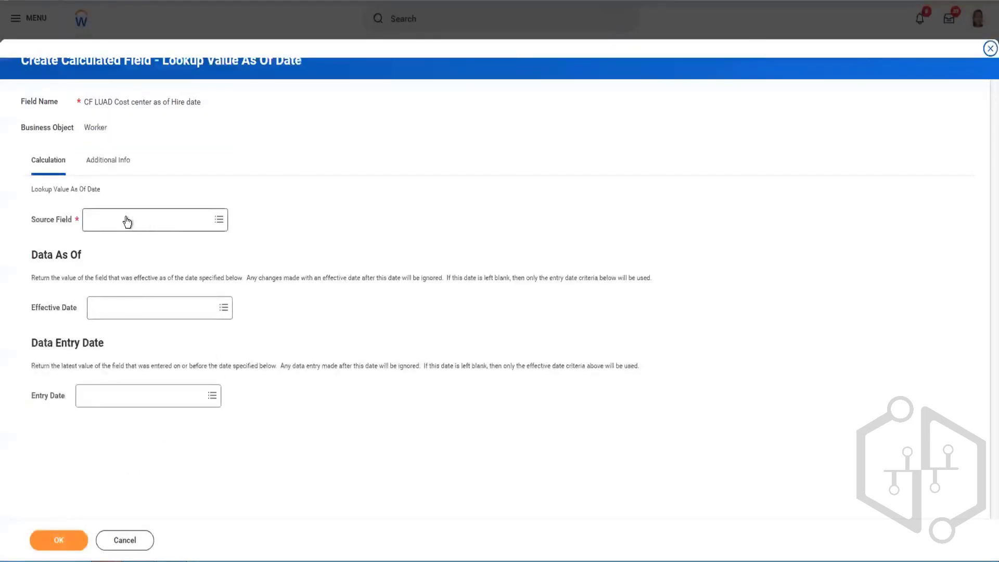
Step: Set the source field of the Lookup Value As Of Date calculation to Cost Center
{"action": "left_click", "coordinate": [127, 222]}
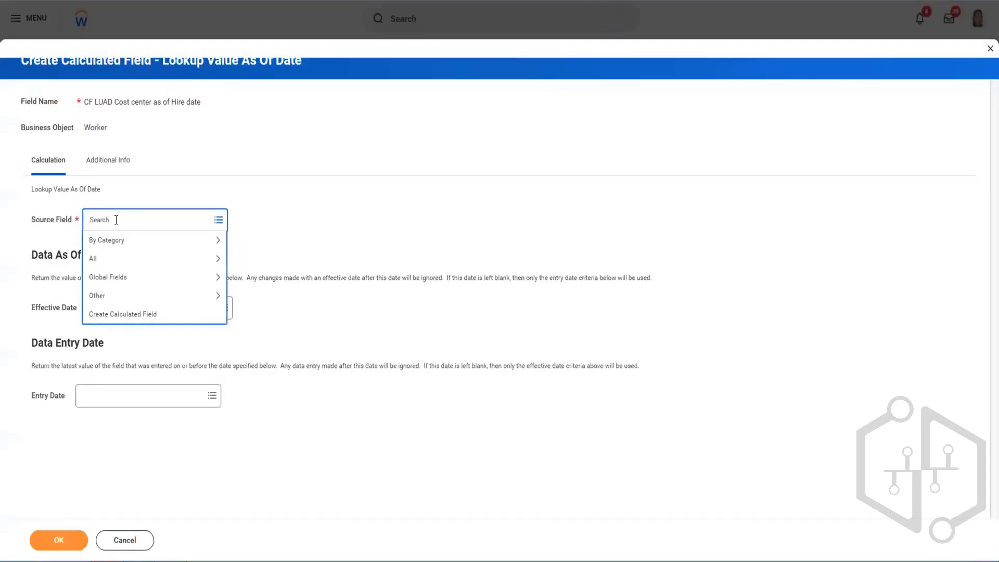
{"action": "type", "text": "cost center"}
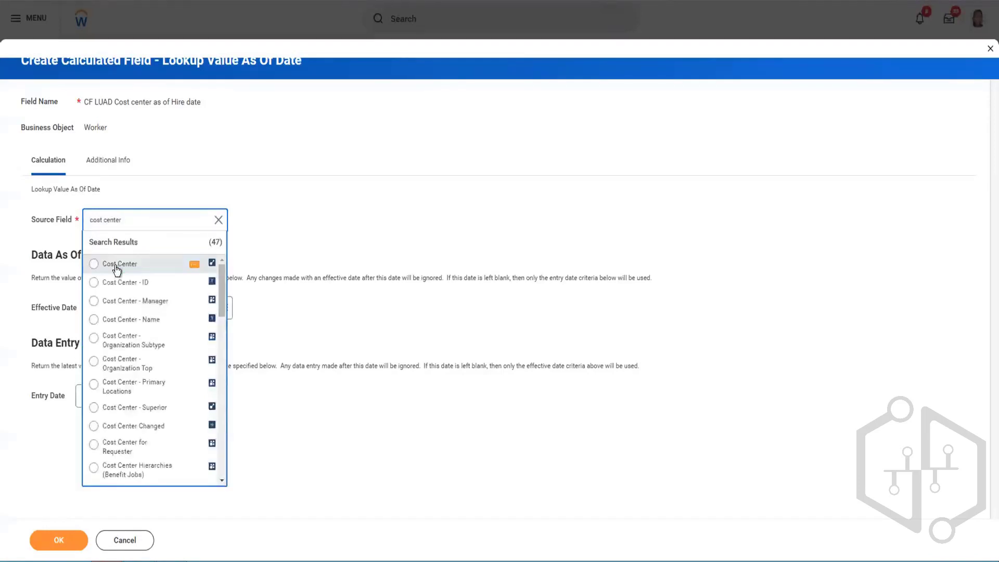
{"action": "left_click", "coordinate": [117, 267]}
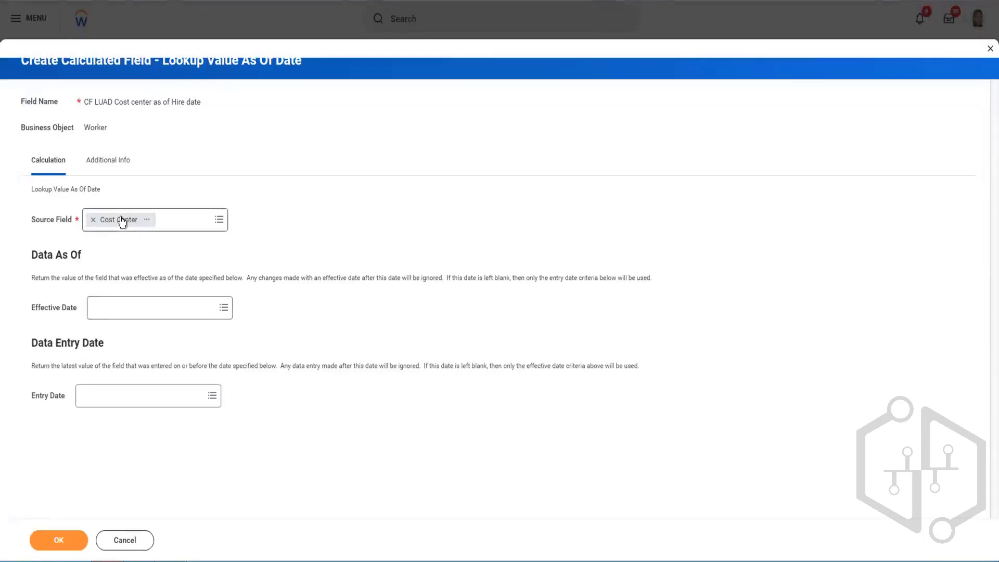
Step: Set the effective date of the Lookup Value As Of Date calculation to Hire Date and save the new calculated field
{"action": "left_click", "coordinate": [136, 310]}
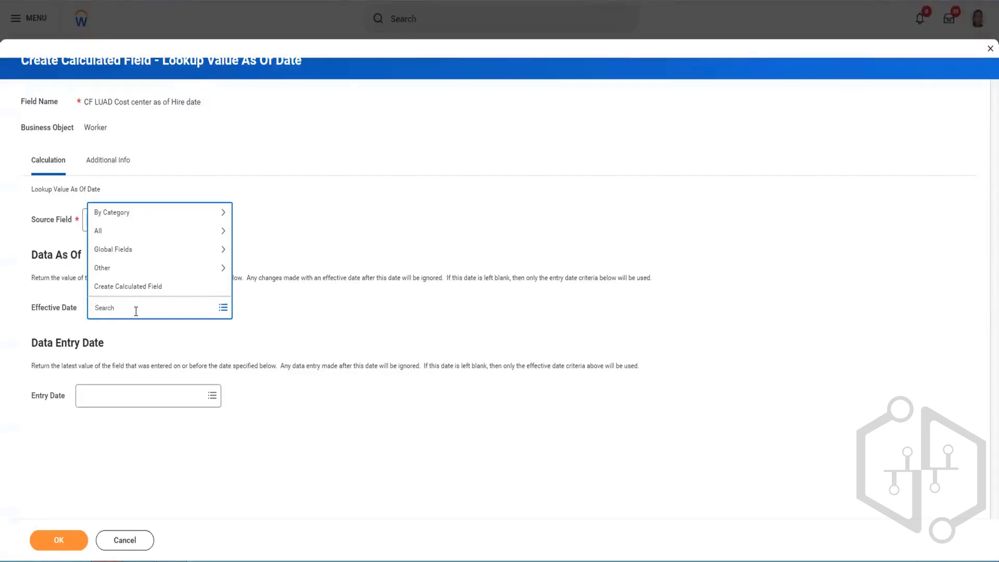
{"action": "type", "text": "hire date"}
{"action": "key", "text": "Return"}
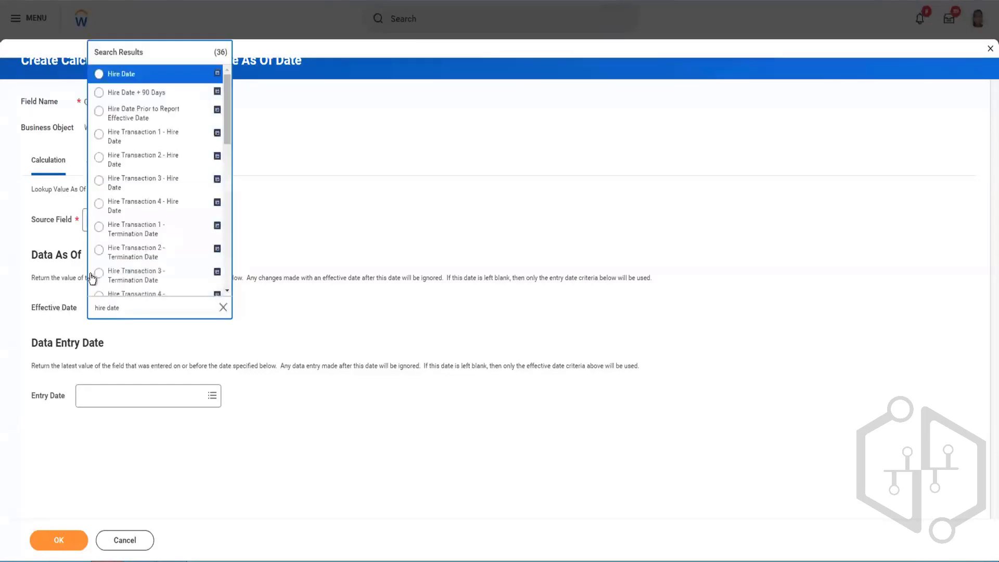
{"action": "left_click", "coordinate": [99, 74]}
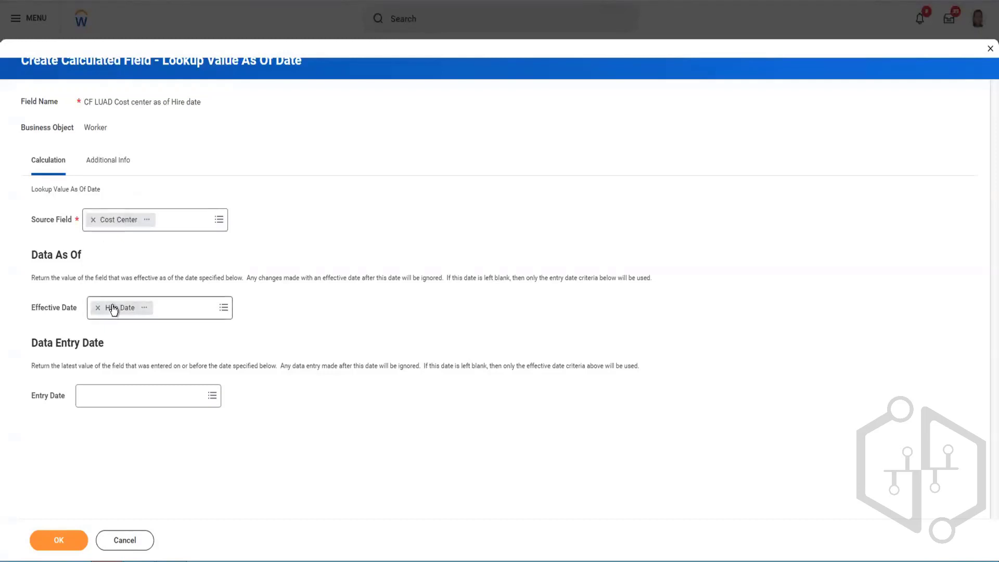
{"action": "left_click", "coordinate": [53, 541]}
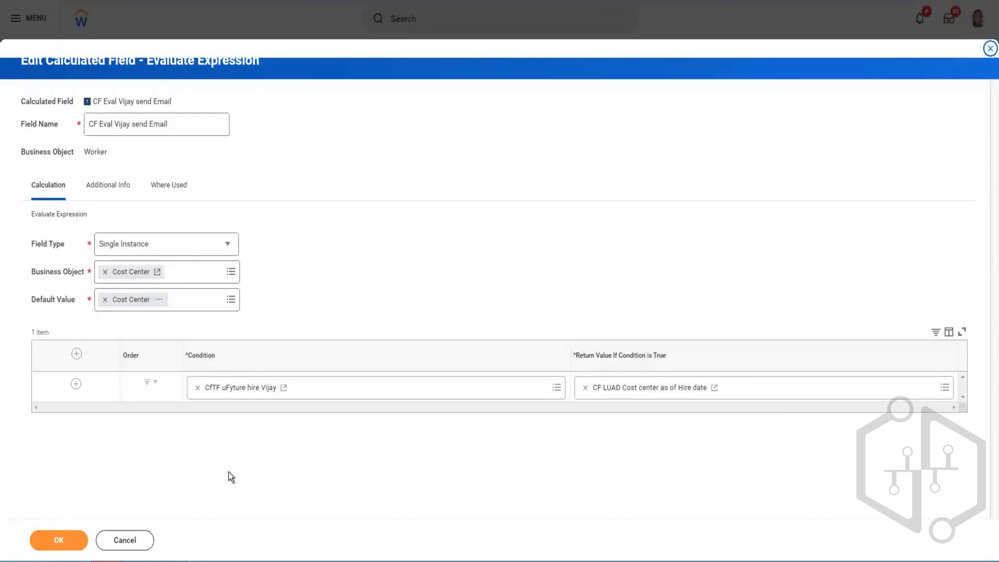
Step: Save the evaluate expression calculated field and reopen it for editing
{"action": "left_click", "coordinate": [59, 540]}
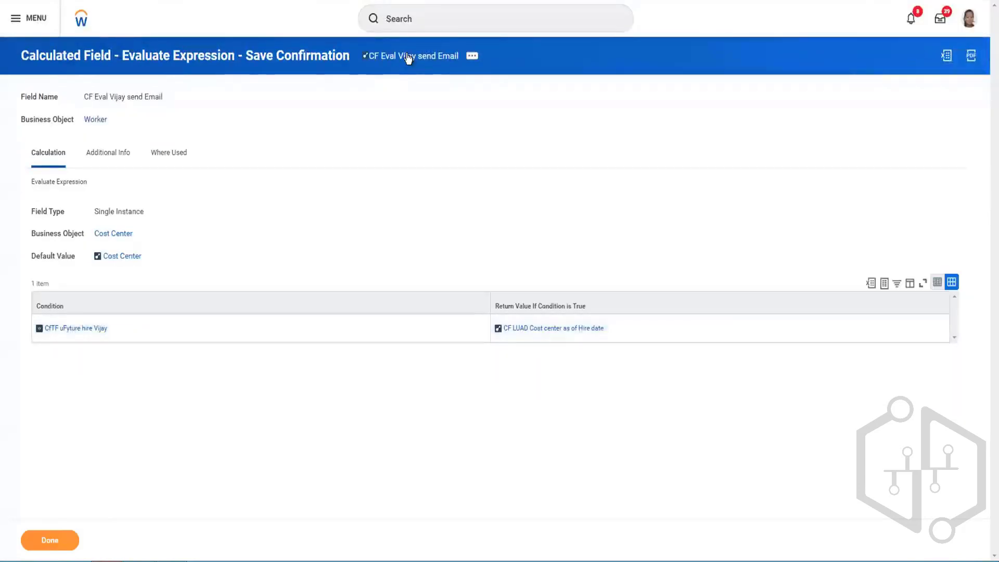
{"action": "key", "text": "Return"}
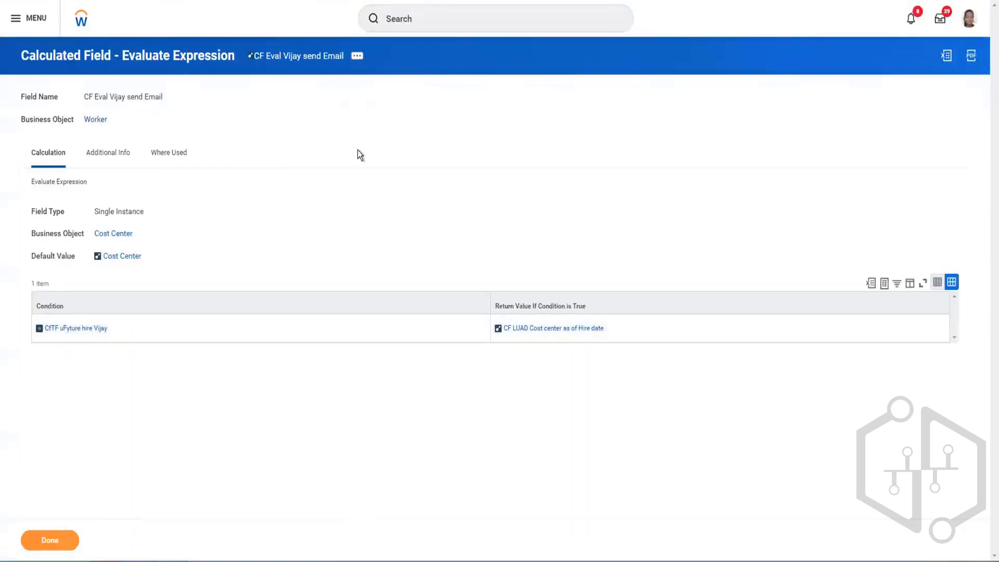
{"action": "left_click", "coordinate": [358, 60]}
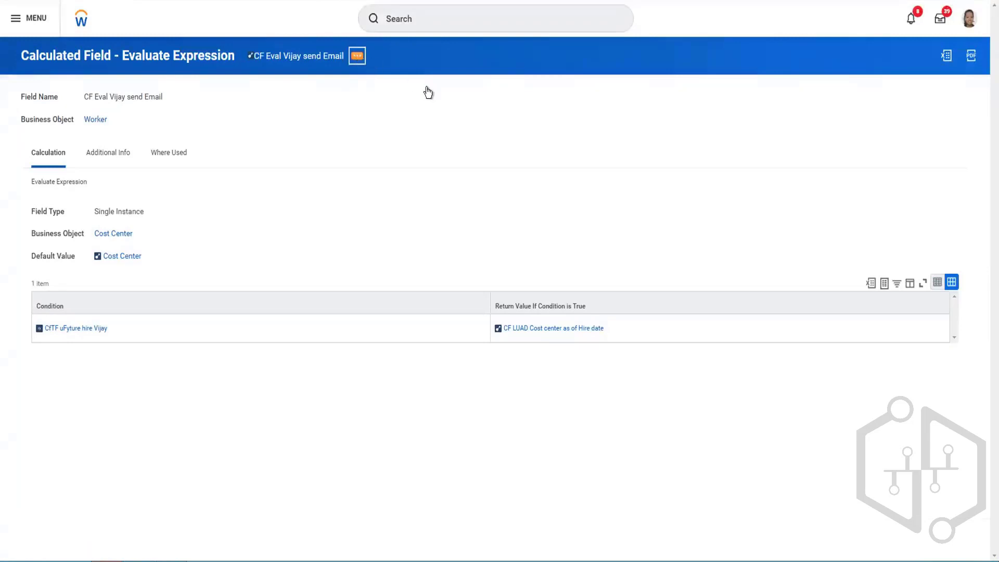
{"action": "mouse_move", "coordinate": [425, 125]}
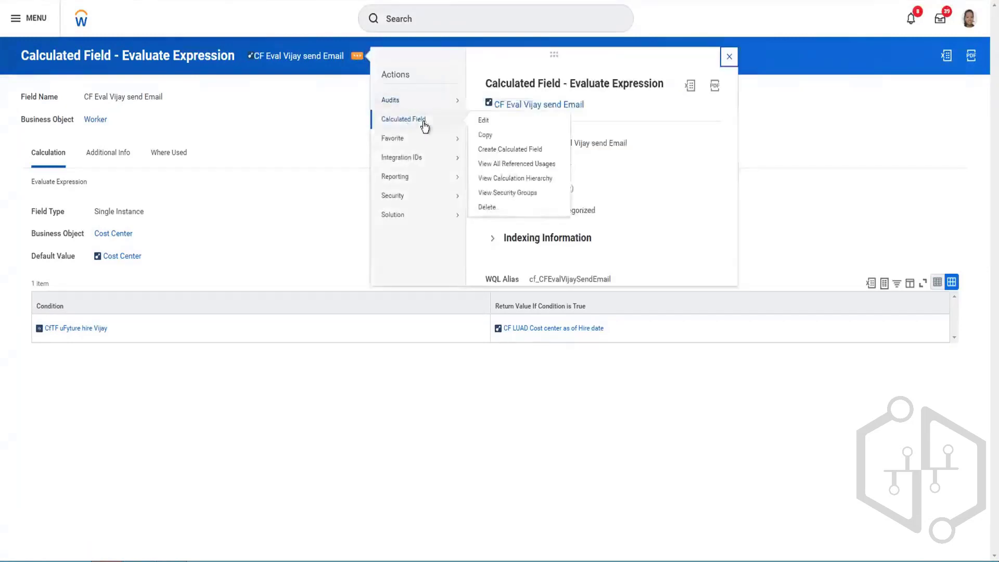
{"action": "left_click", "coordinate": [485, 121]}
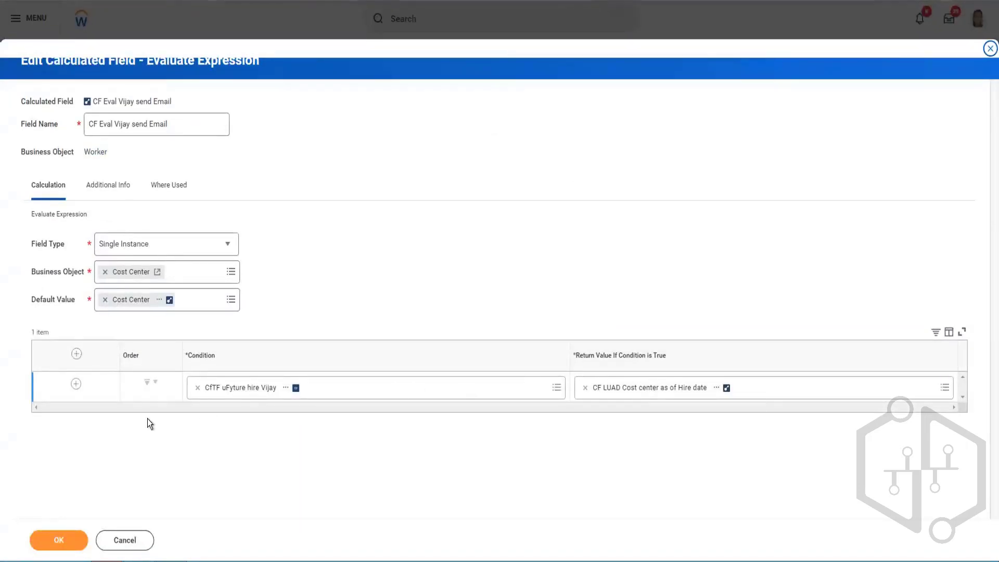
Step: Add a second row to the evaluate expression with the condition Terminated (based on report date)
{"action": "left_click", "coordinate": [76, 384]}
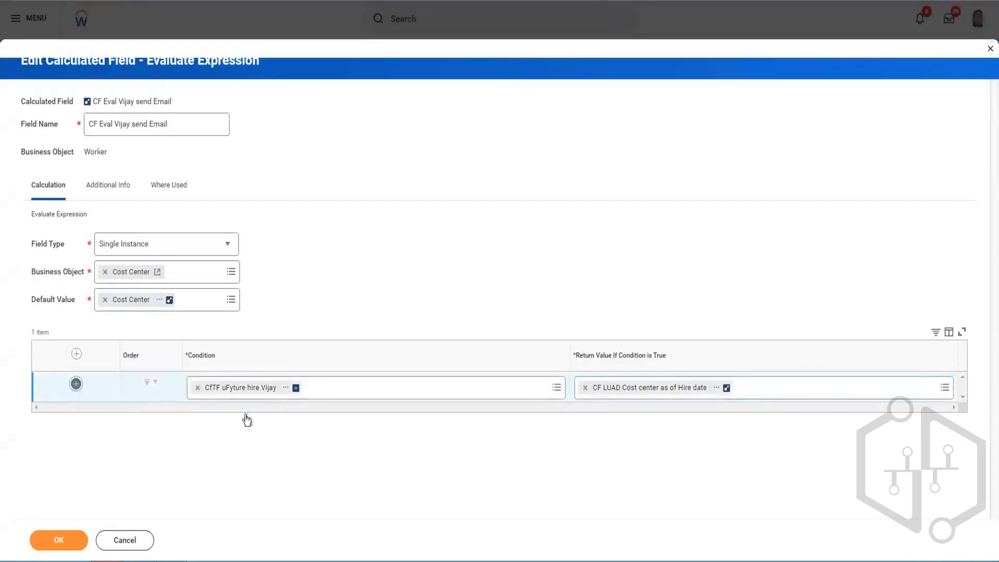
{"action": "left_click", "coordinate": [293, 421]}
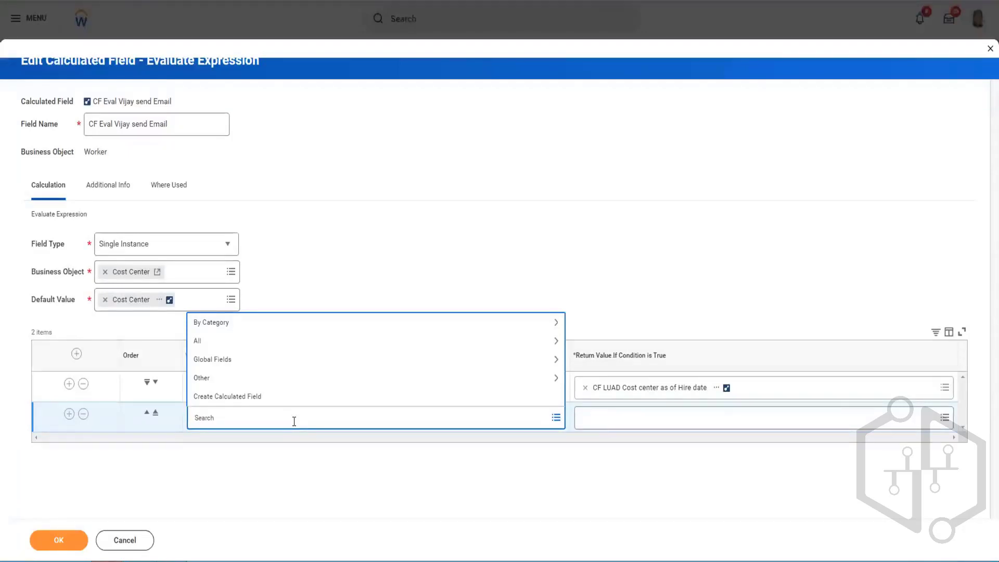
{"action": "type", "text": "terminated"}
{"action": "key", "text": "Return"}
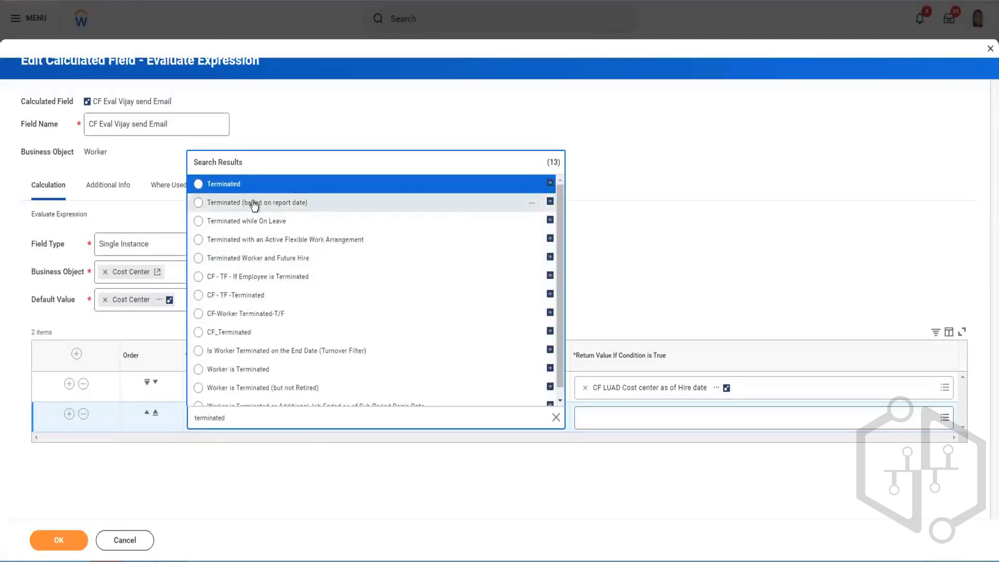
{"action": "left_click", "coordinate": [204, 204]}
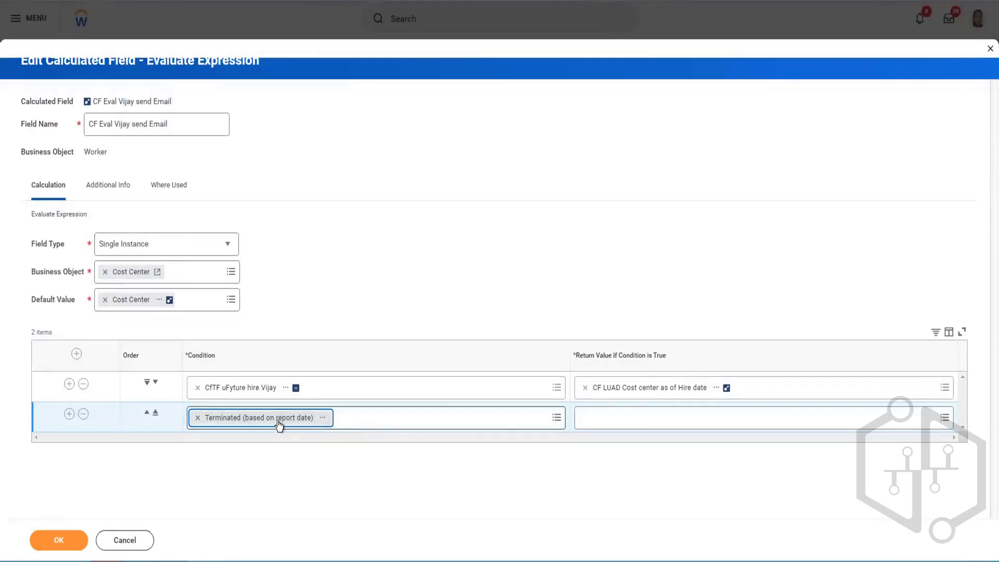
Step: Open the first row's return value, CF LUAD Cost center as of Hire date, in a separate browser page and decline restoring the last session
{"action": "left_click", "coordinate": [646, 421]}
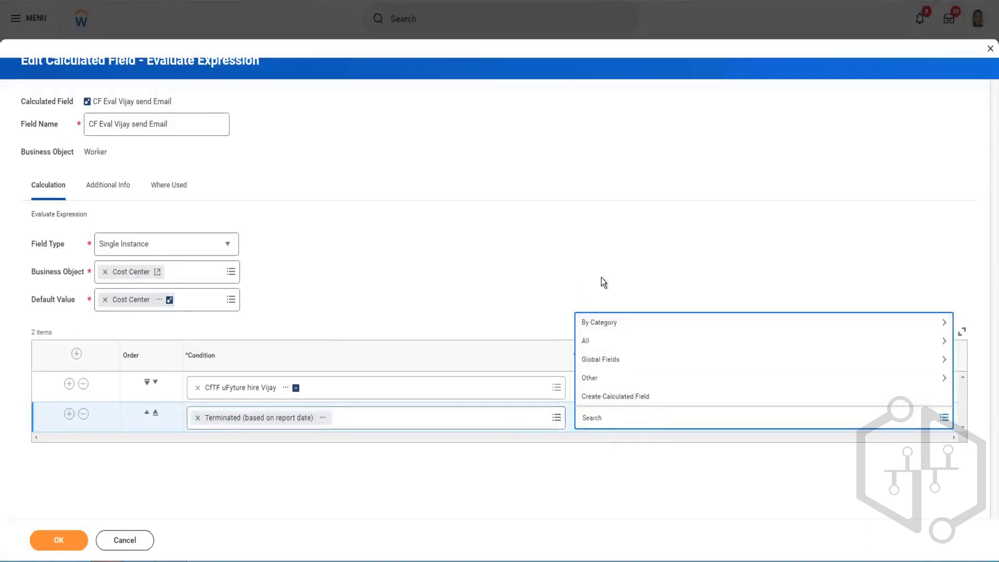
{"action": "left_click", "coordinate": [632, 393]}
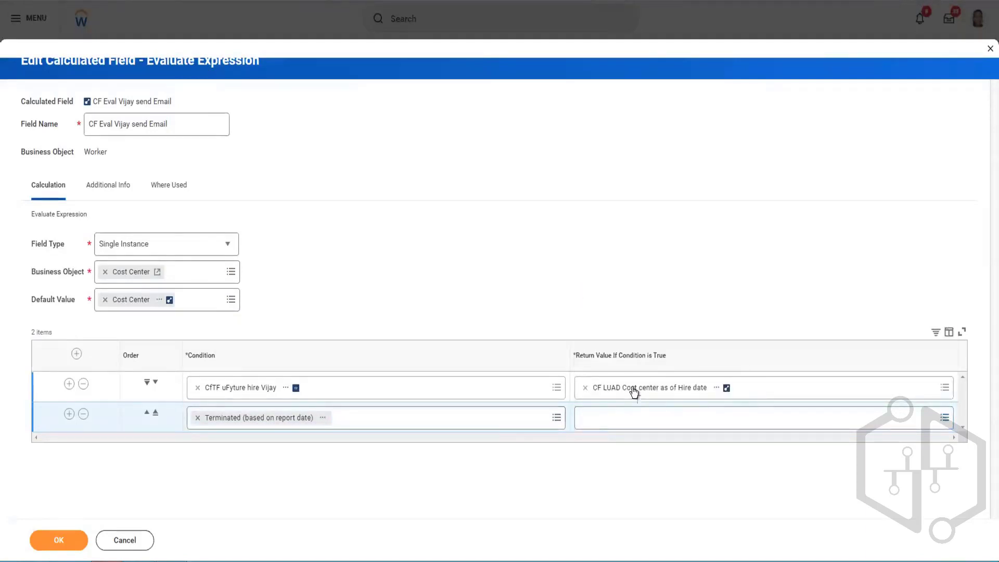
{"action": "left_click", "coordinate": [633, 391]}
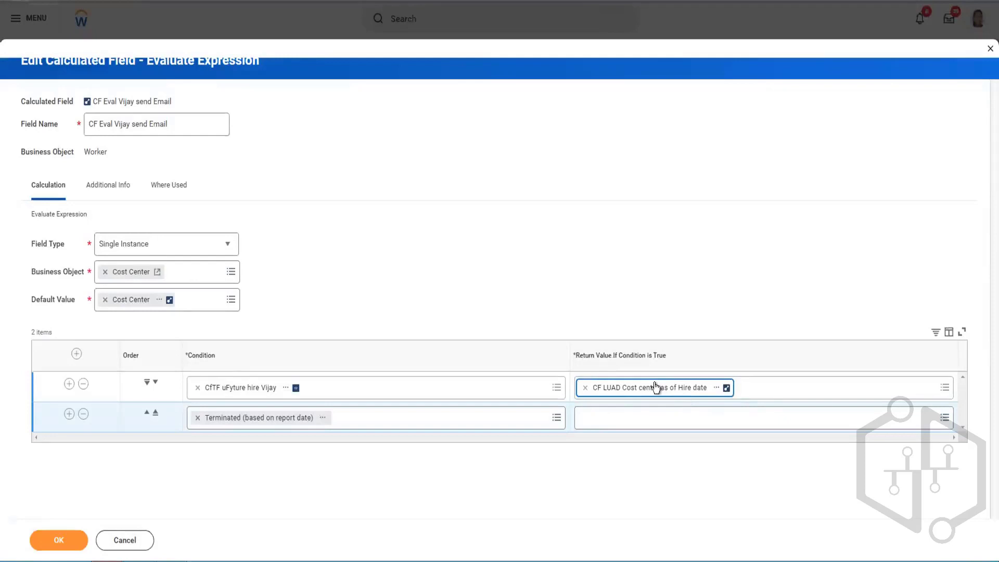
{"action": "right_click", "coordinate": [637, 393]}
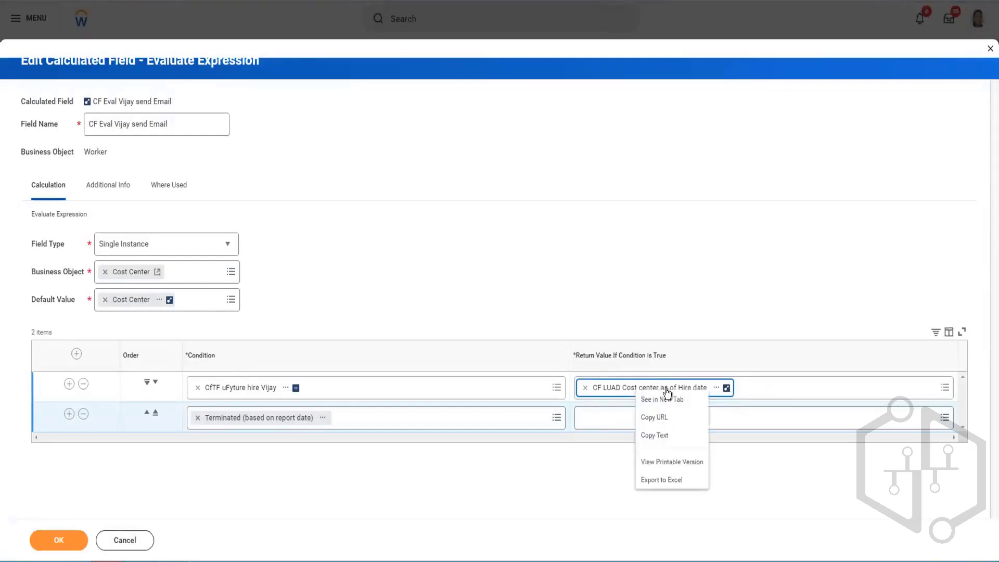
{"action": "left_click", "coordinate": [661, 397]}
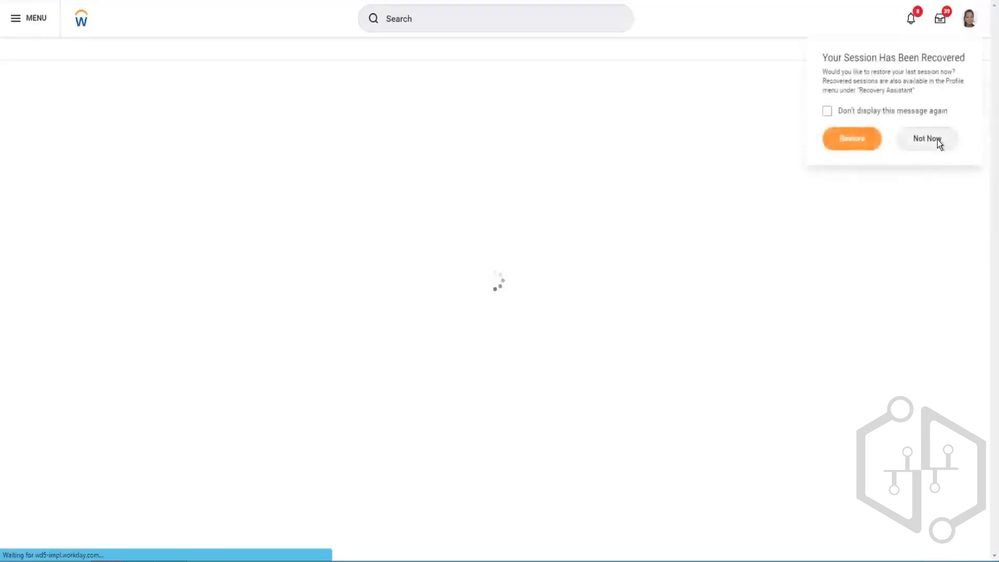
{"action": "left_click", "coordinate": [938, 139]}
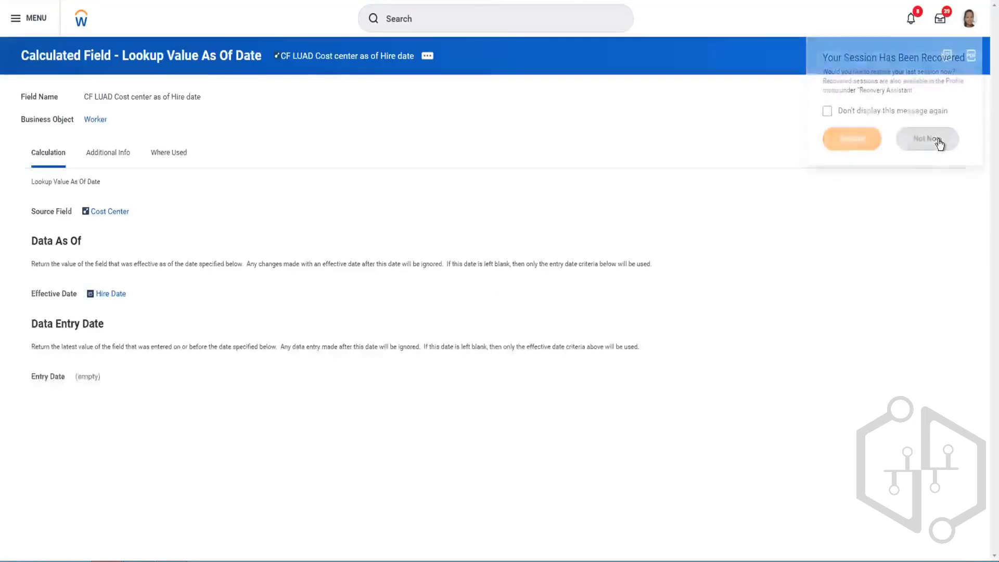
Step: Start a copy of the hire date lookup field and name it CF LUAD cost center as of term date
{"action": "left_click", "coordinate": [427, 57]}
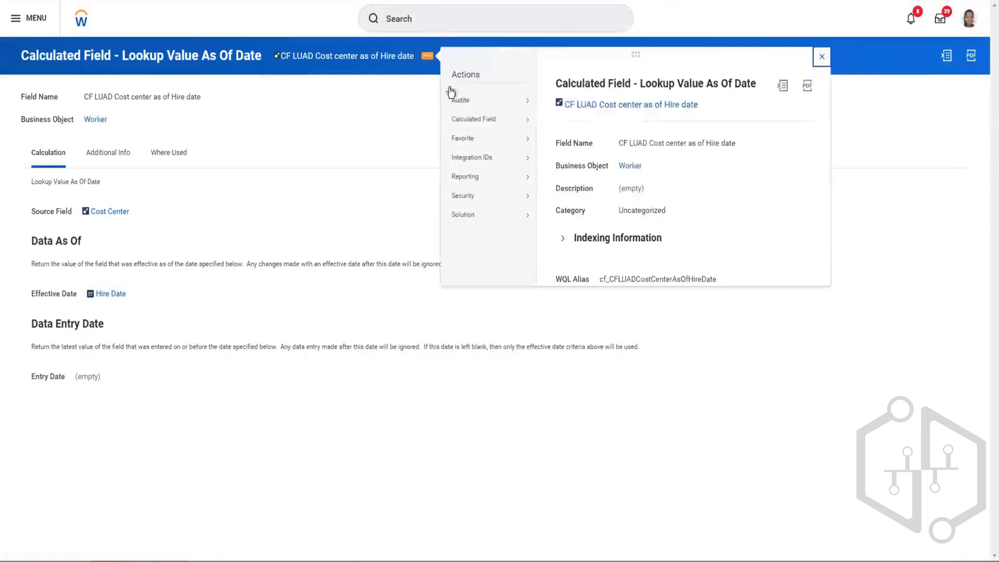
{"action": "mouse_move", "coordinate": [501, 123]}
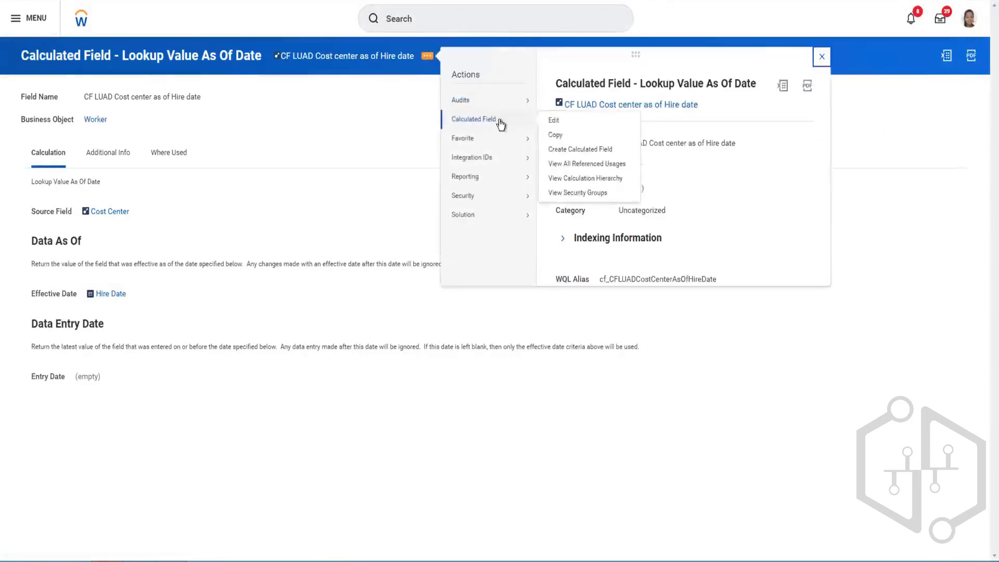
{"action": "left_click", "coordinate": [558, 136]}
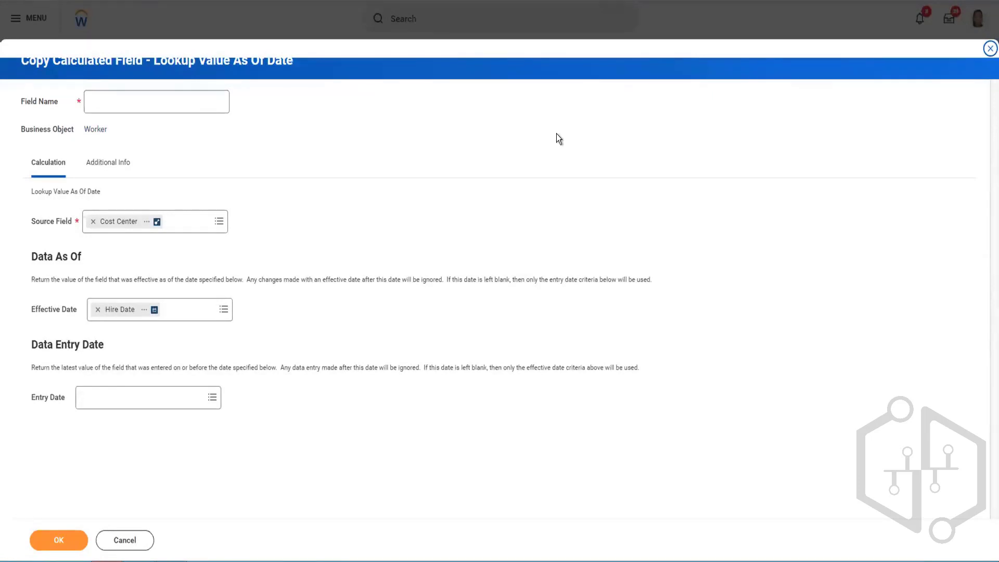
{"action": "left_click", "coordinate": [190, 100]}
{"action": "type", "text": "CF "}
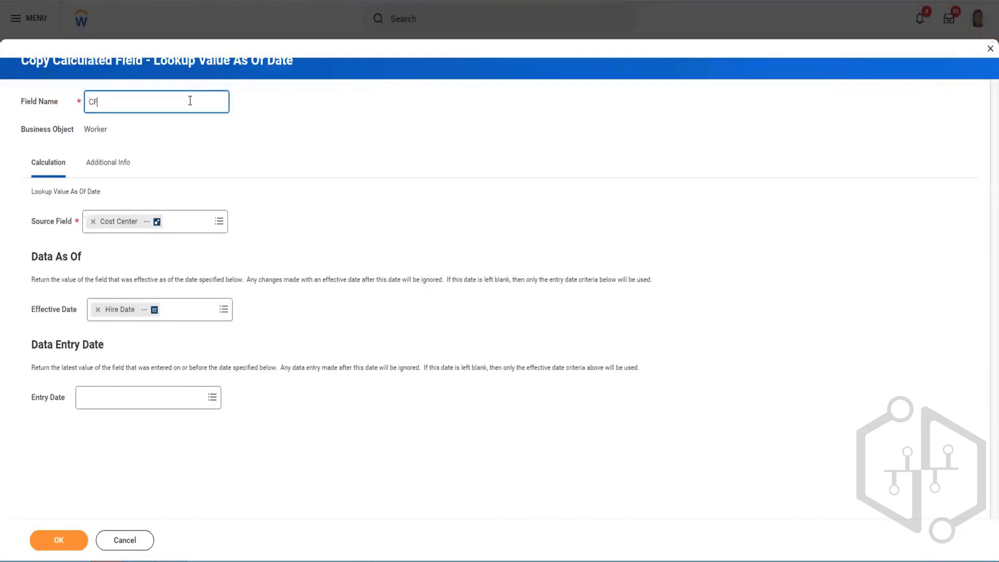
{"action": "type", "text": "LUAD cost"}
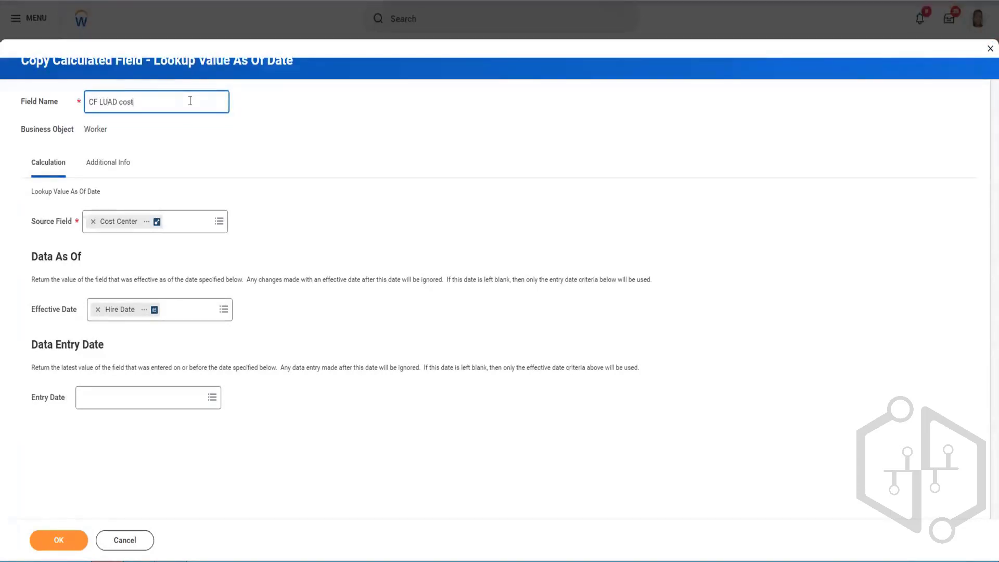
{"action": "type", "text": " center as of term date"}
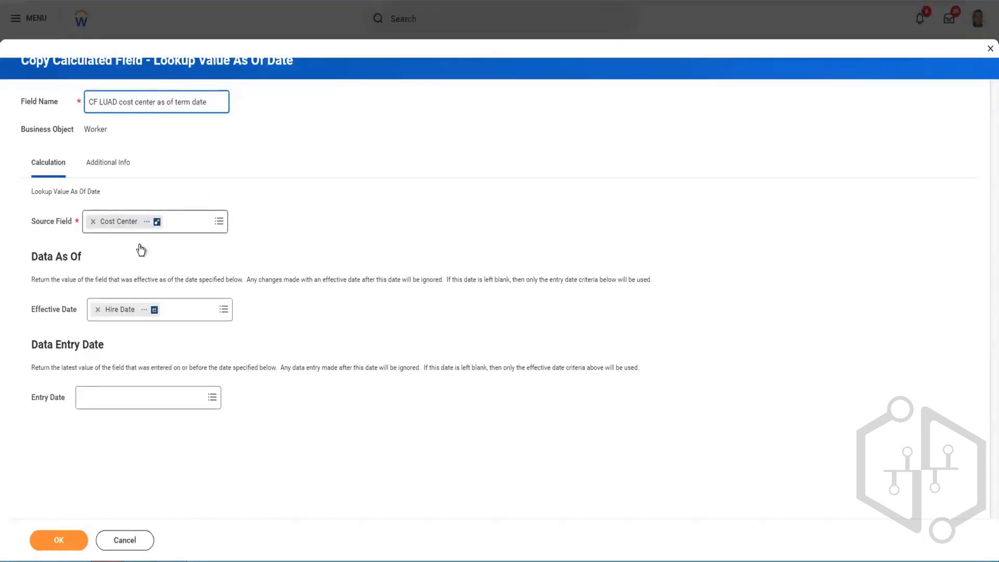
Step: Replace the copied field's effective date with Termination Date and save the calculated field
{"action": "left_click", "coordinate": [98, 310]}
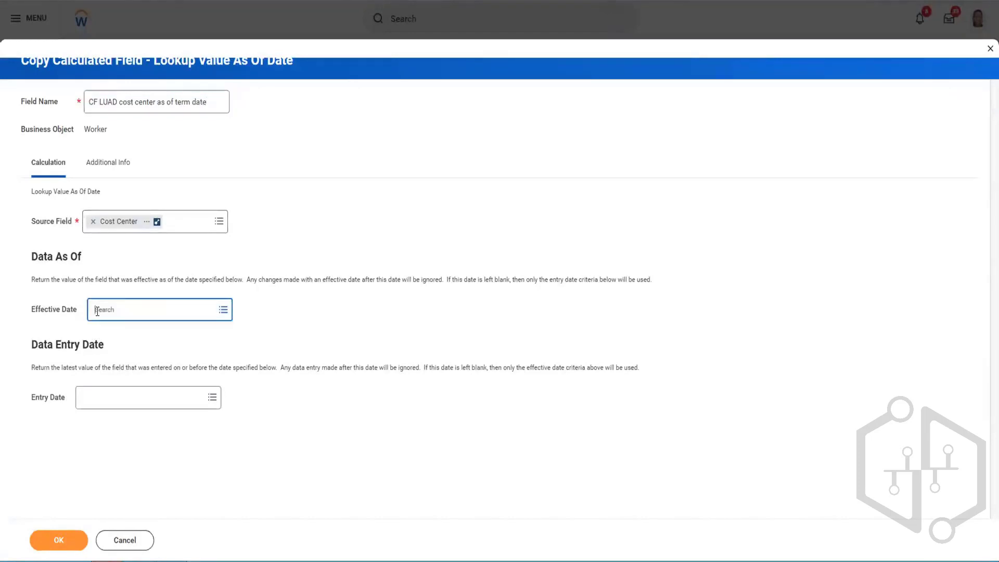
{"action": "type", "text": "terminate"}
{"action": "key", "text": "BackSpace"}
{"action": "type", "text": "date"}
{"action": "key", "text": "Return"}
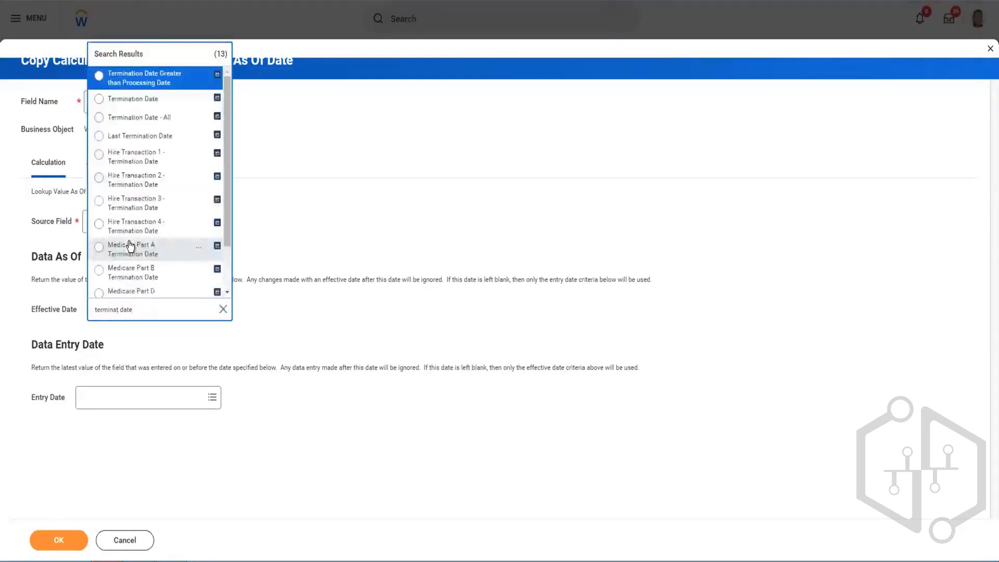
{"action": "left_click", "coordinate": [120, 102]}
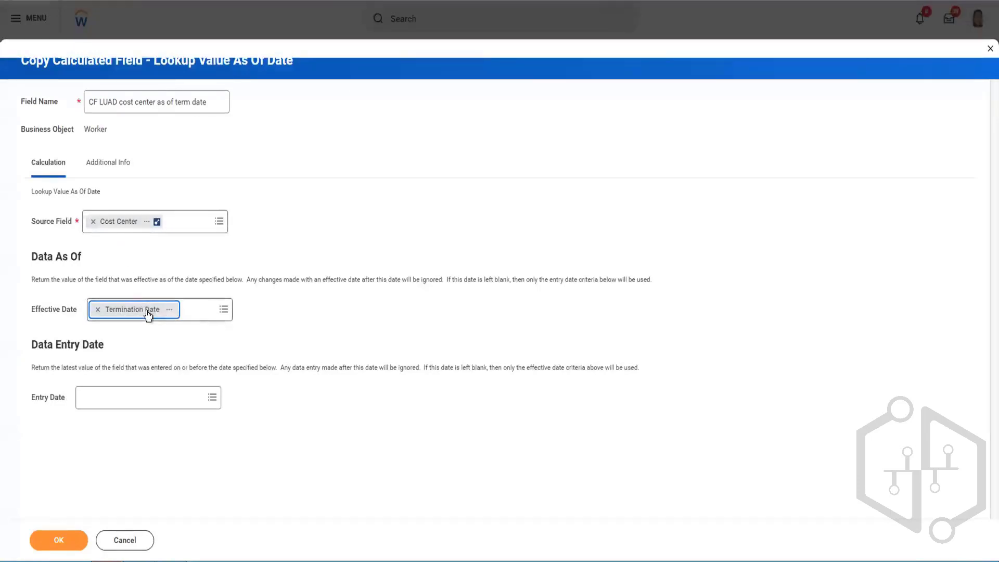
{"action": "left_click", "coordinate": [58, 541]}
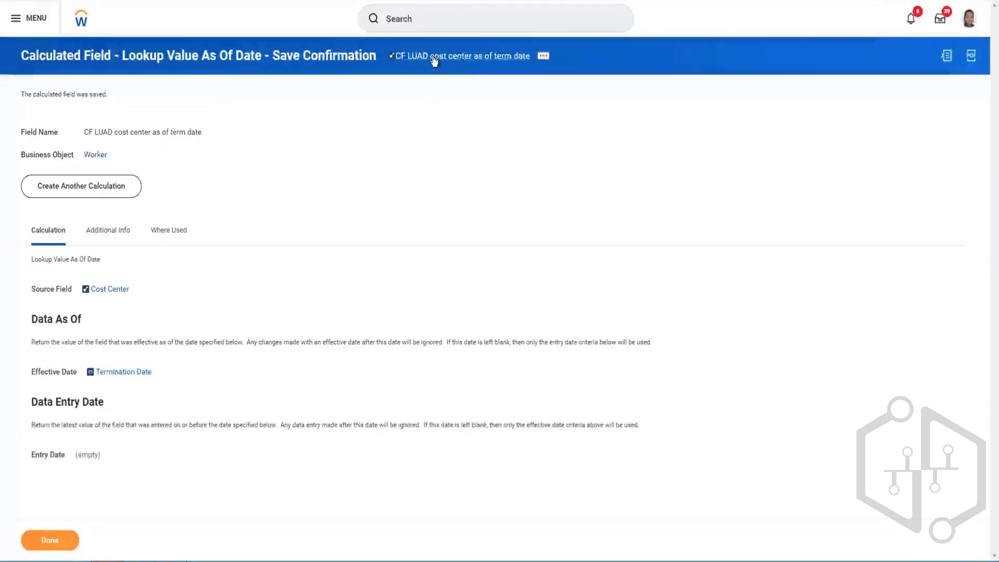
Step: Copy the saved field's name and set CF LUAD cost center as of term date as the return value for the Terminated condition
{"action": "right_click", "coordinate": [433, 58]}
{"action": "left_click", "coordinate": [454, 101]}
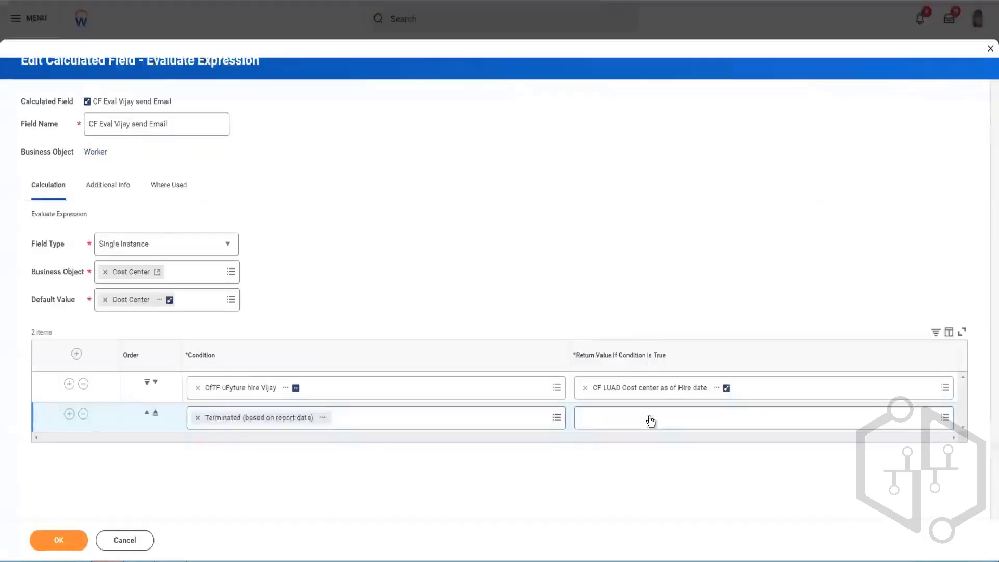
{"action": "left_click", "coordinate": [648, 418]}
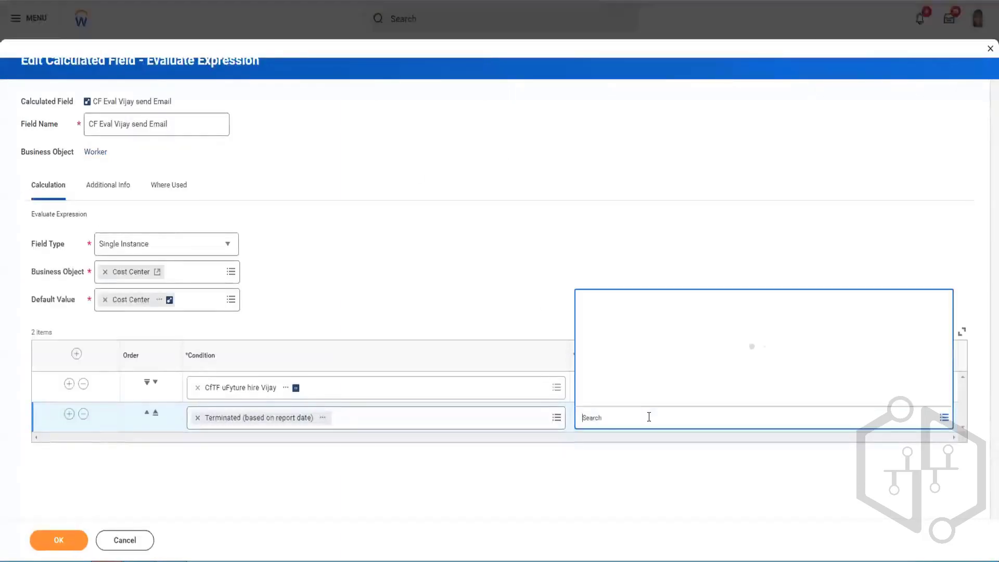
{"action": "key", "text": "ctrl+v"}
{"action": "key", "text": "Return"}
{"action": "left_click", "coordinate": [492, 274]}
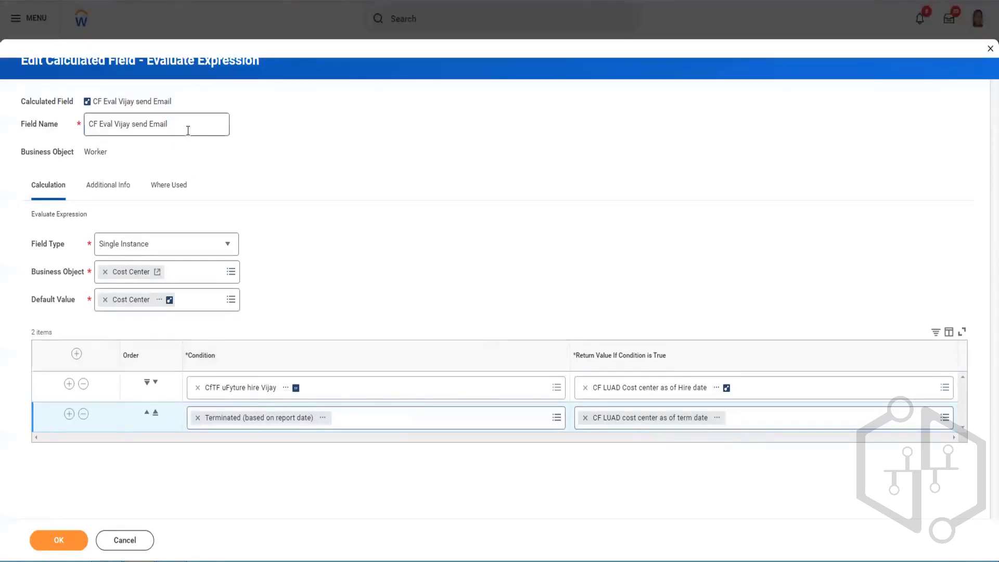
Step: Replace the word Email with cost center in the evaluate expression's field name and save the calculated field
{"action": "left_click_drag", "start_coordinate": [186, 128], "coordinate": [149, 126]}
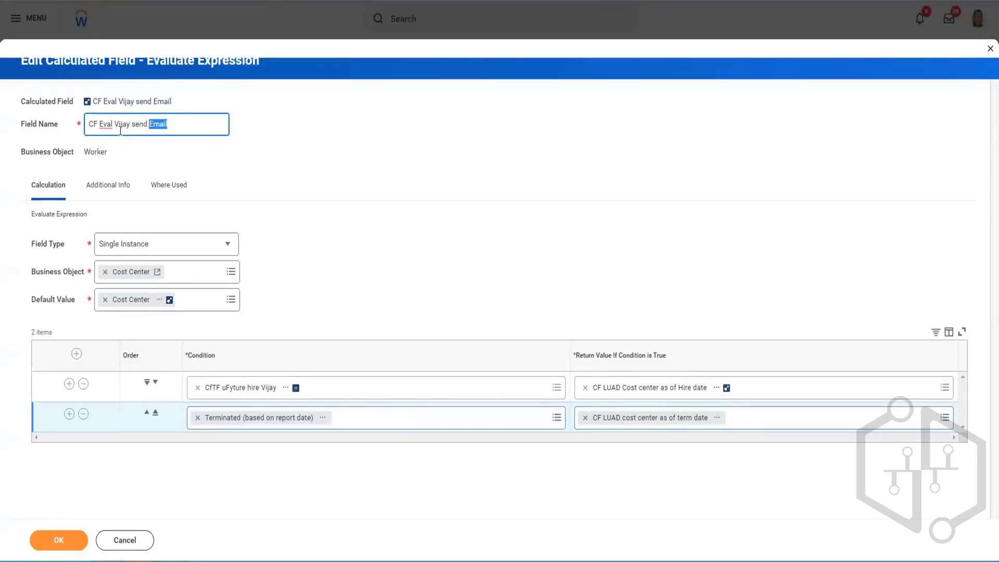
{"action": "type", "text": "cost center"}
{"action": "left_click", "coordinate": [251, 146]}
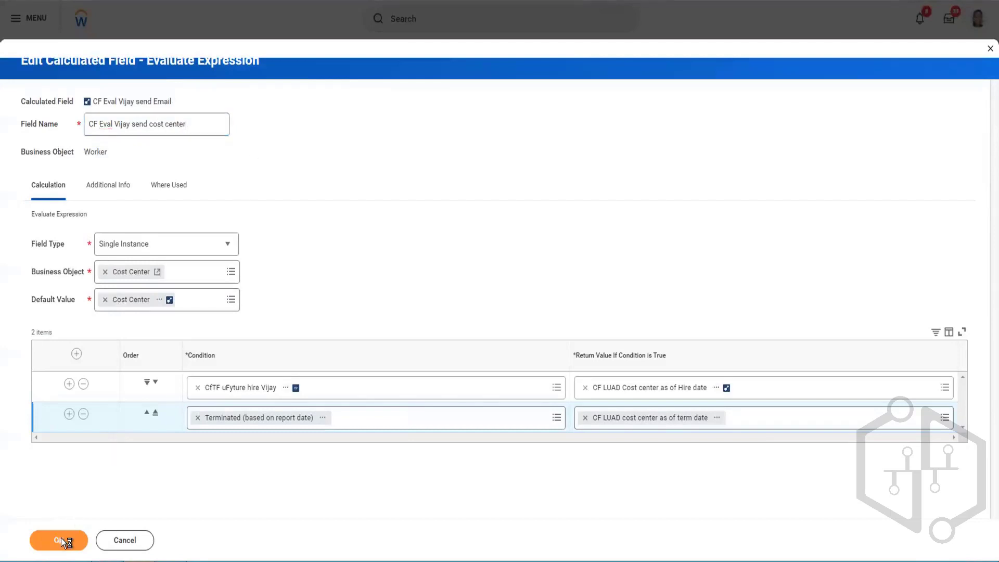
{"action": "left_click", "coordinate": [60, 540]}
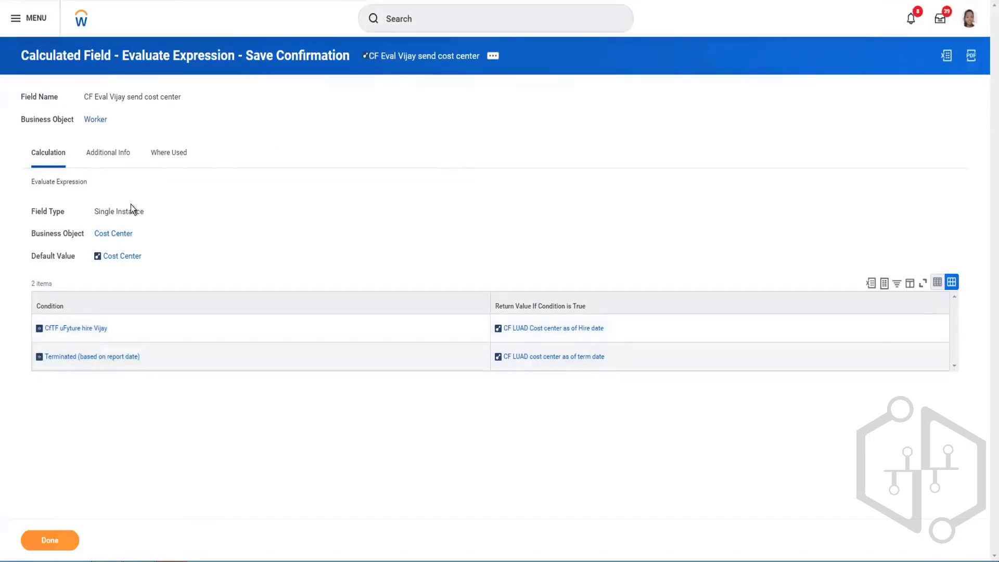
Step: Open the saved cost center evaluate expression and view its calculation hierarchy
{"action": "left_click", "coordinate": [404, 57]}
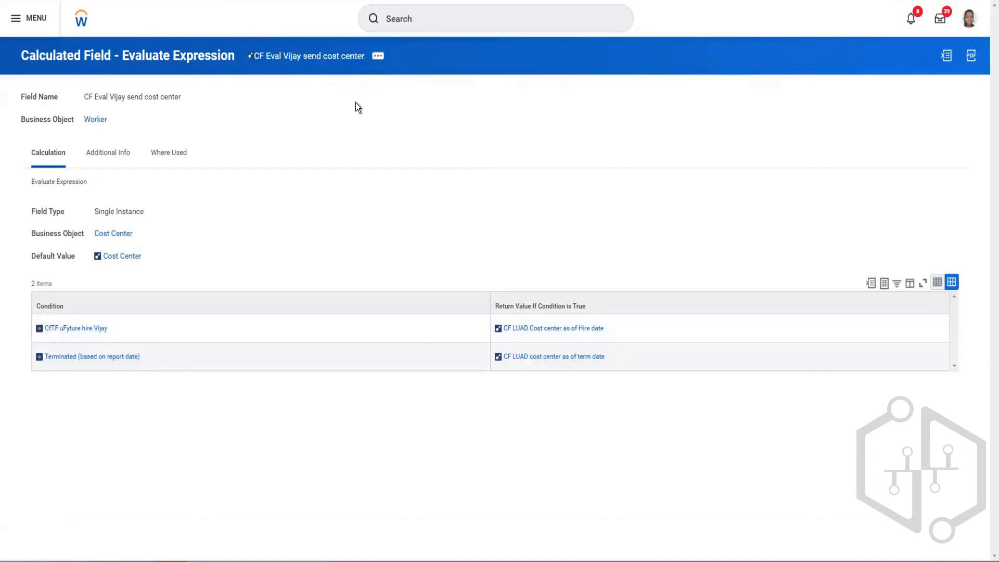
{"action": "left_click", "coordinate": [378, 56]}
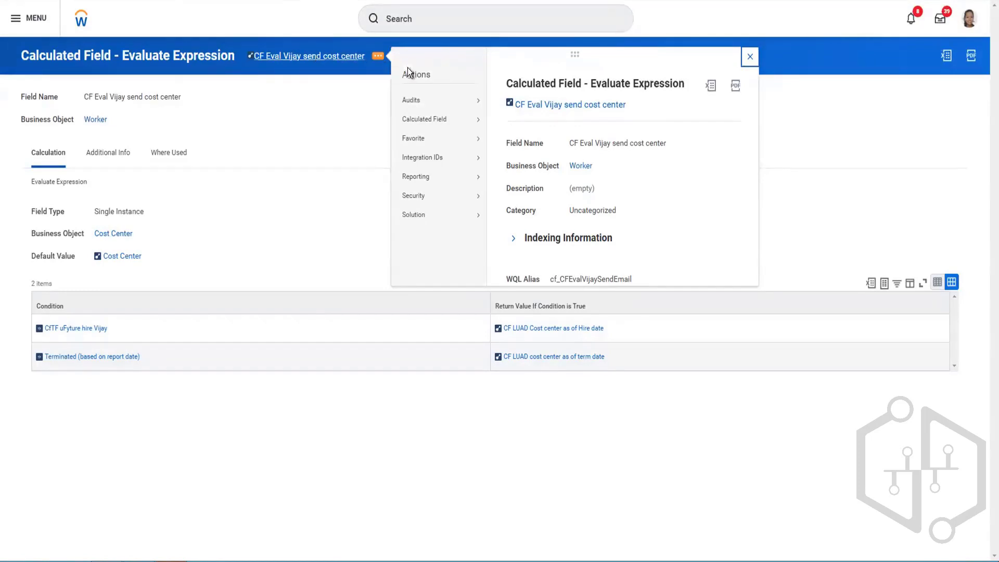
{"action": "mouse_move", "coordinate": [422, 110]}
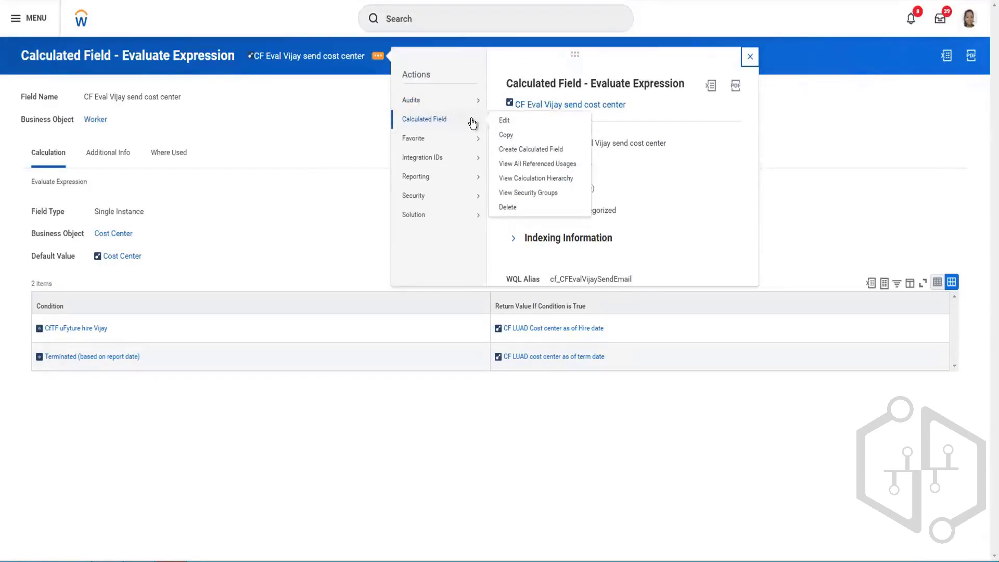
{"action": "left_click", "coordinate": [520, 179]}
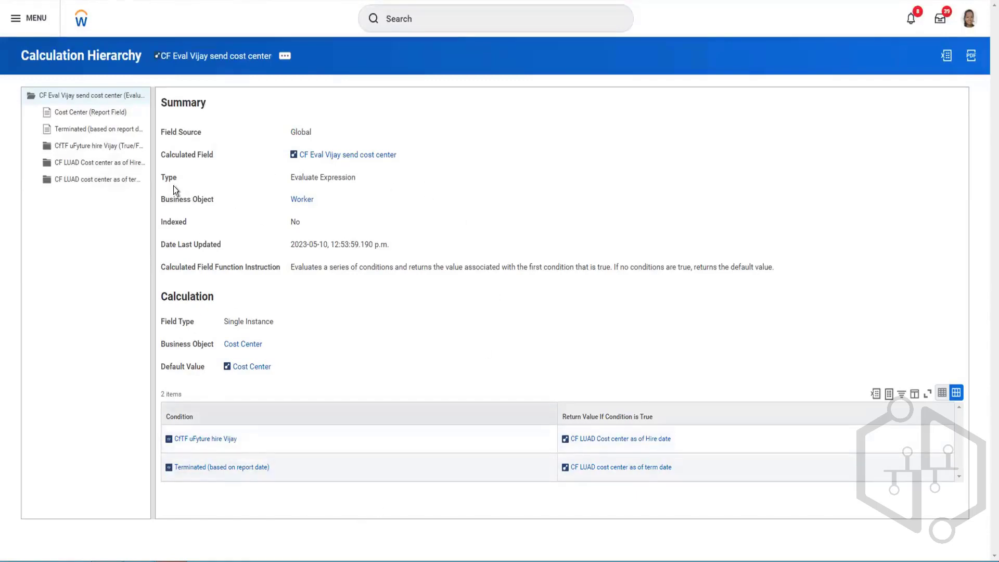
Step: Examine the hierarchy's Cost Center default, Terminated condition and future hire condition, including its Hire Date and Today fields
{"action": "left_click", "coordinate": [85, 115]}
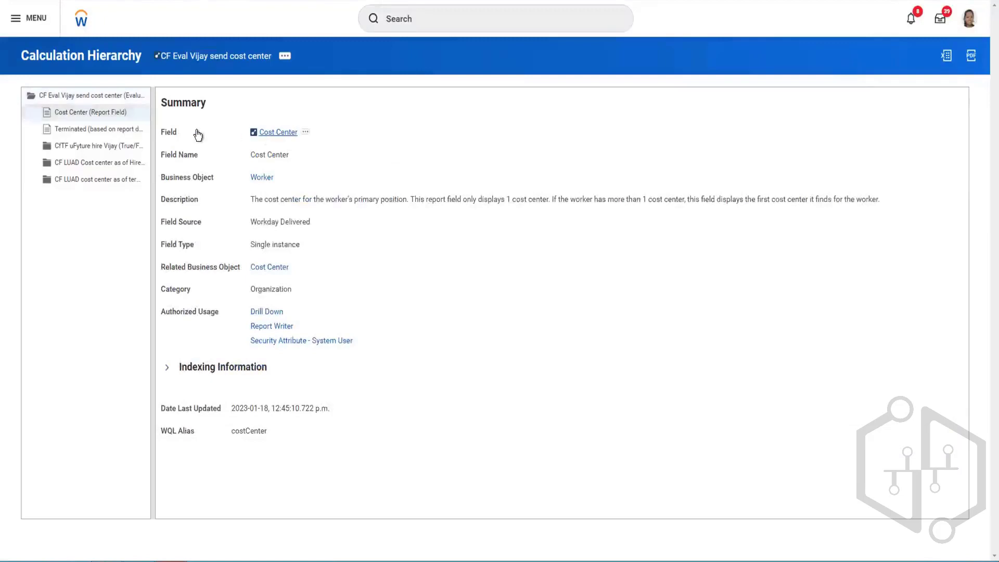
{"action": "left_click", "coordinate": [89, 130]}
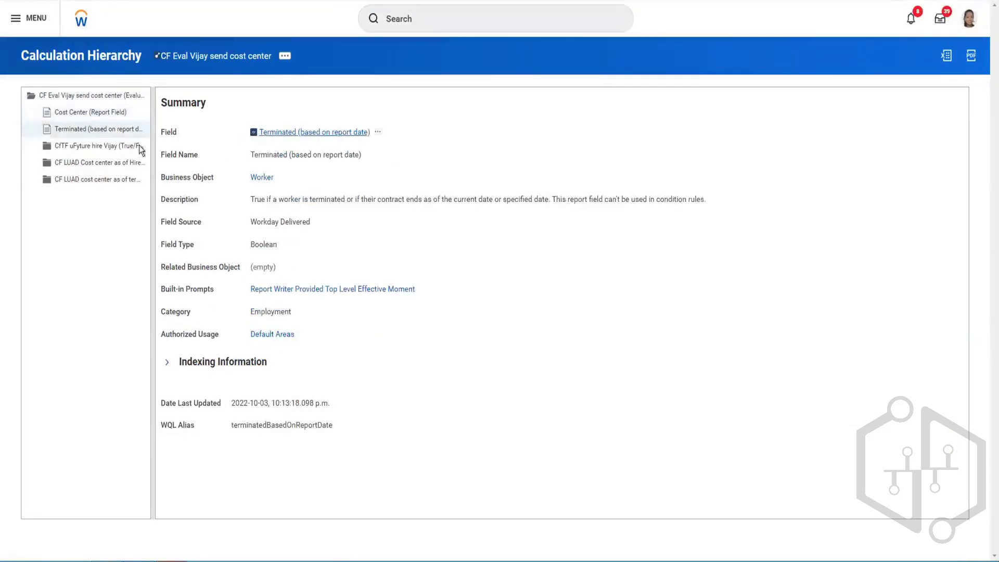
{"action": "left_click", "coordinate": [75, 148]}
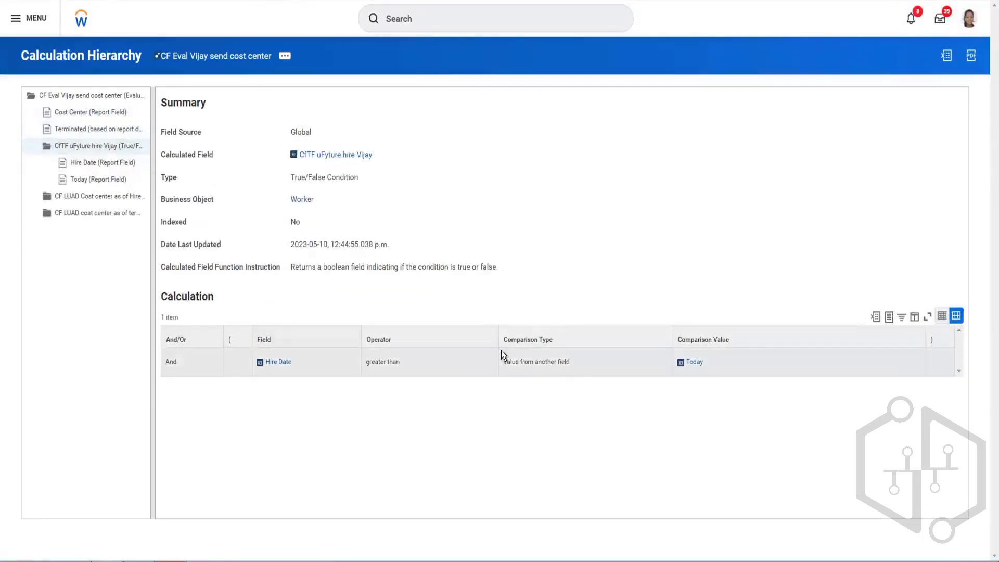
{"action": "left_click", "coordinate": [98, 164]}
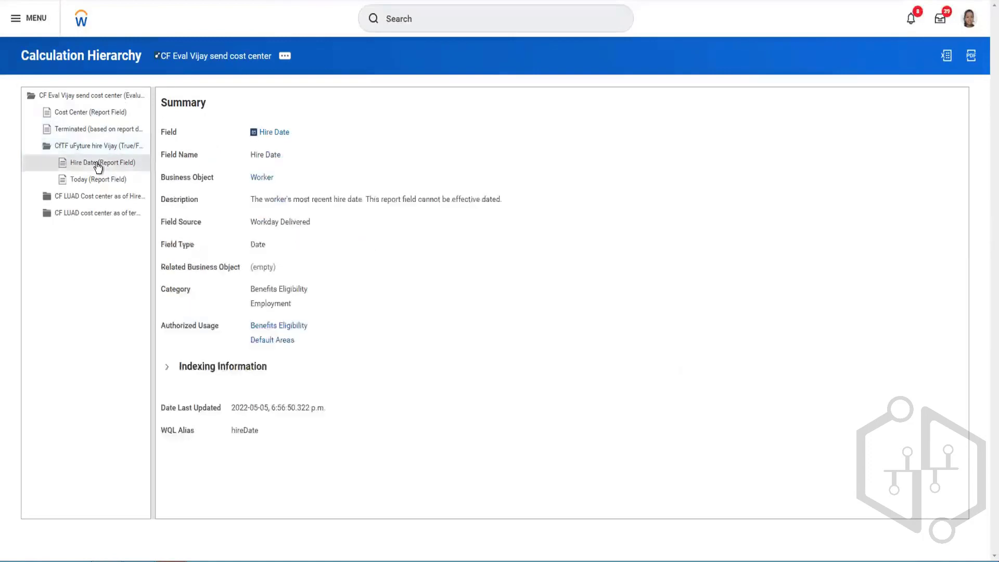
{"action": "left_click", "coordinate": [95, 180]}
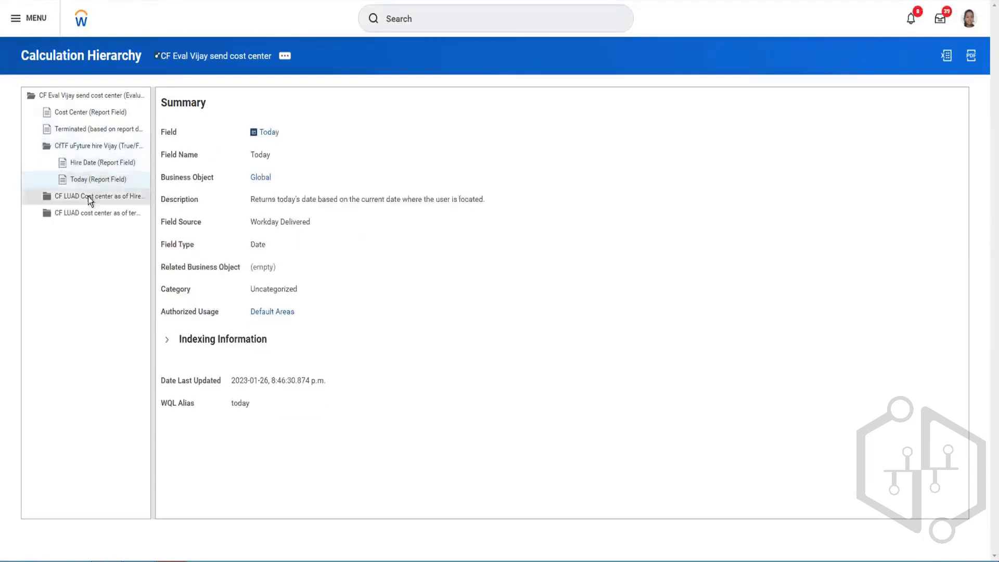
Step: Examine the hire date and term date cost center lookups in the hierarchy, including their source fields and effective dates
{"action": "left_click", "coordinate": [88, 198]}
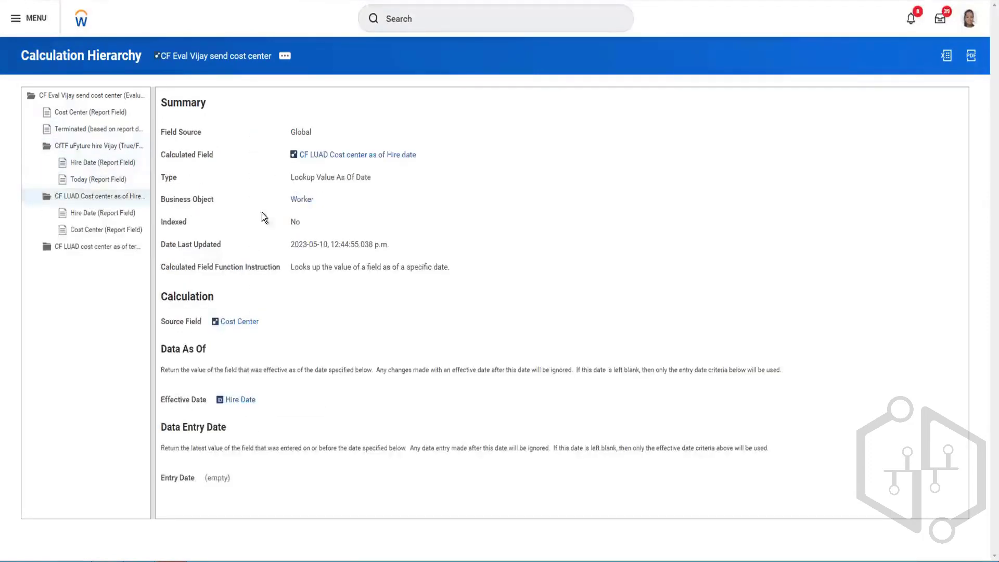
{"action": "left_click", "coordinate": [101, 213]}
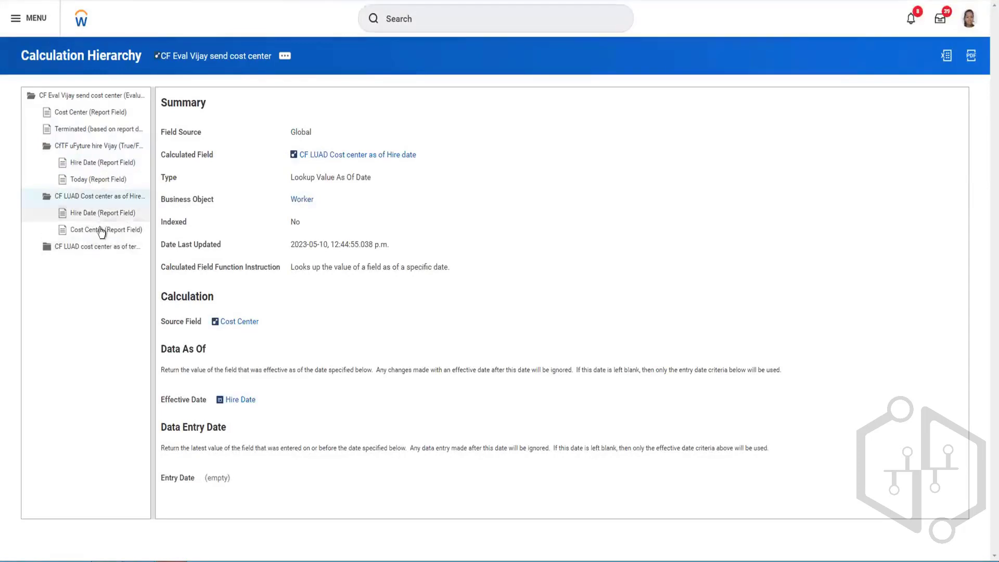
{"action": "left_click", "coordinate": [100, 231]}
{"action": "left_click", "coordinate": [94, 247]}
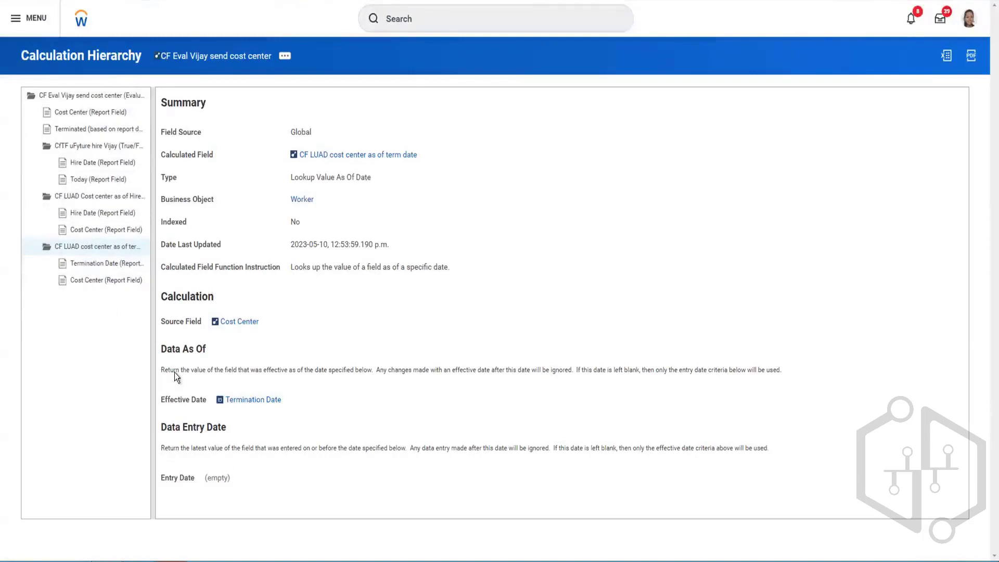
Step: Return to the evaluate expression's definition, then switch to the WD PPT_Jan 2023.pptx presentation in PowerPoint
{"action": "left_click", "coordinate": [202, 55]}
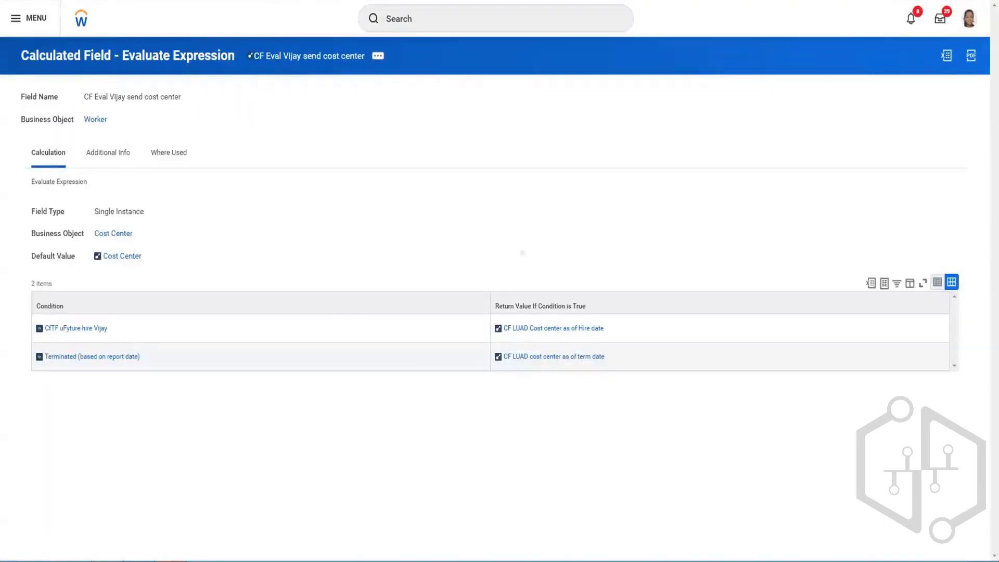
{"action": "left_click", "coordinate": [171, 560]}
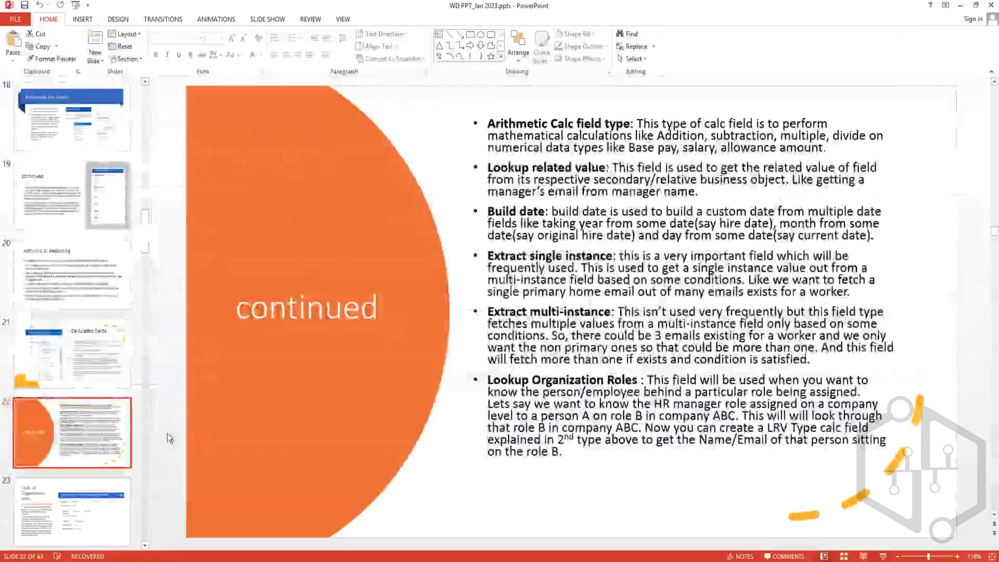